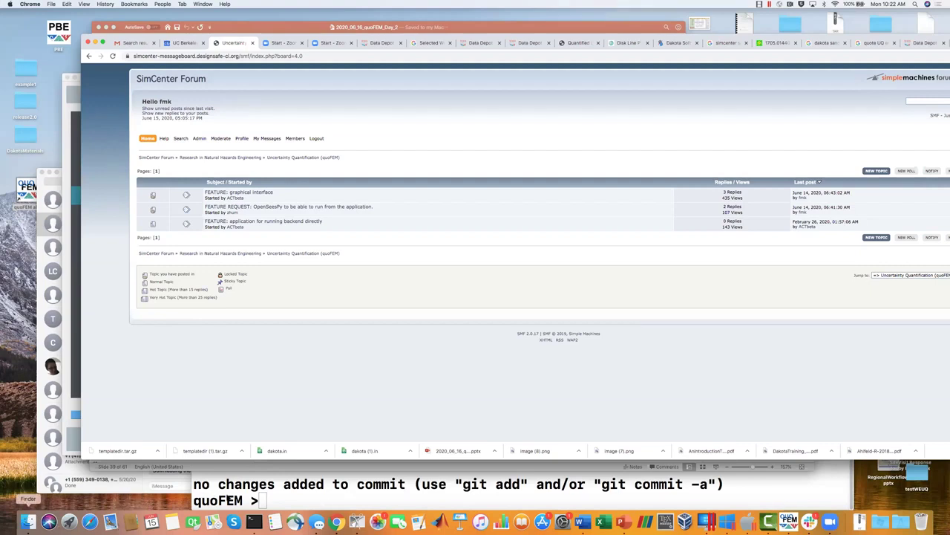
- In the terminal, change to the build directory with "cd build" and launch the application with "open quoFEM.app"
left_click(251, 488)
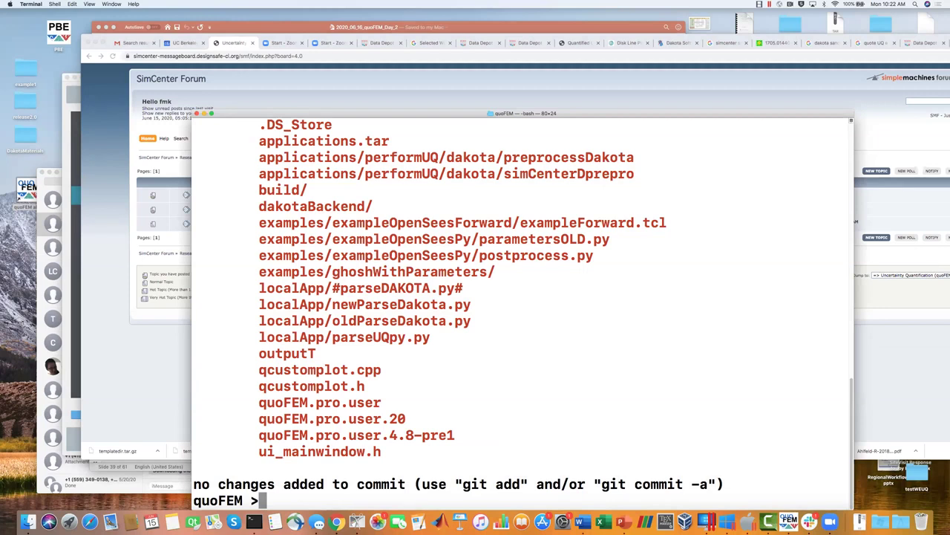
type("cd build")
key("Return")
type("open")
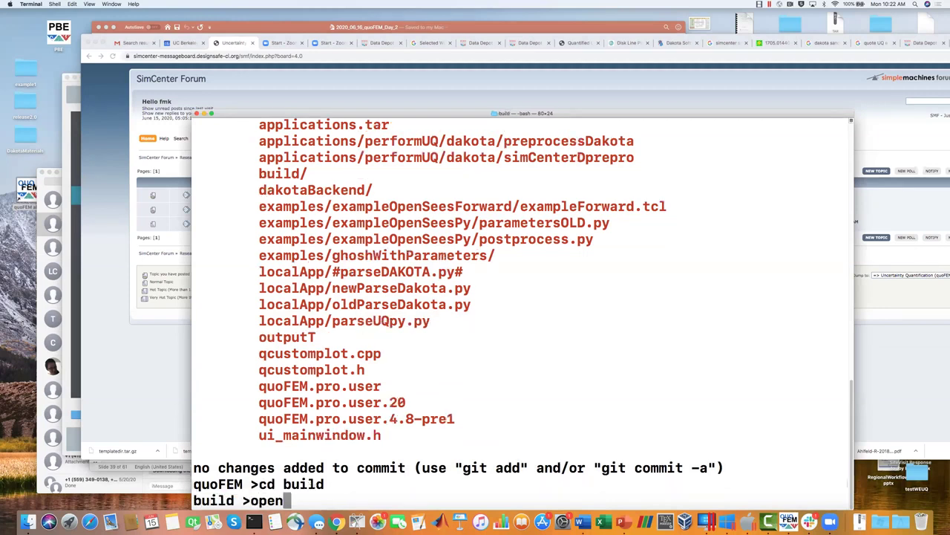
type(" quoFEM.")
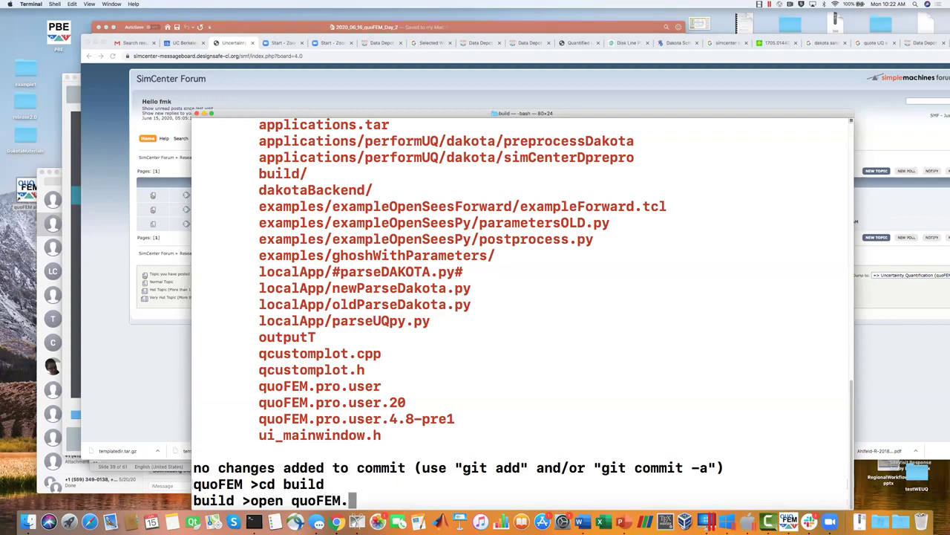
type("app")
key("Return")
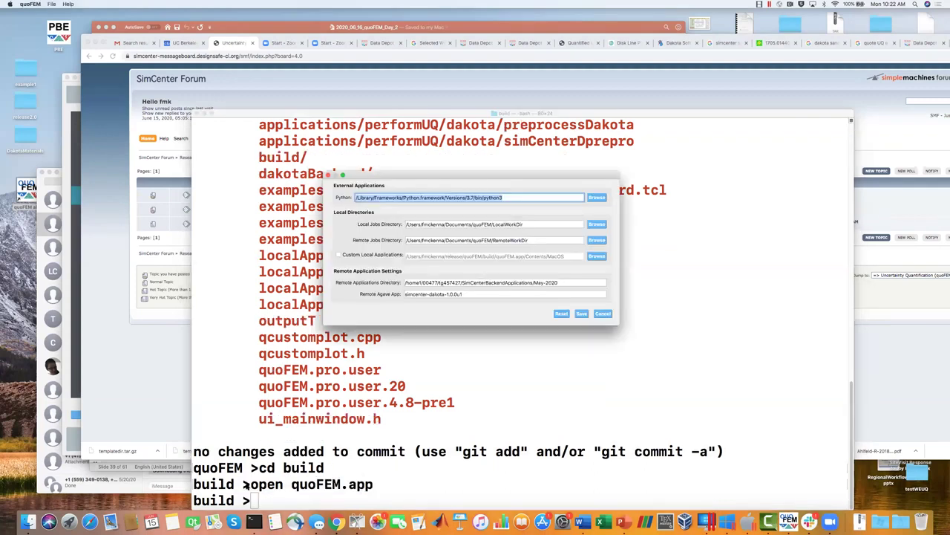
- Cancel the preferences dialog, exit the running quoFEM session and relaunch quoFEM.app from the terminal
left_click(599, 315)
left_click(739, 415)
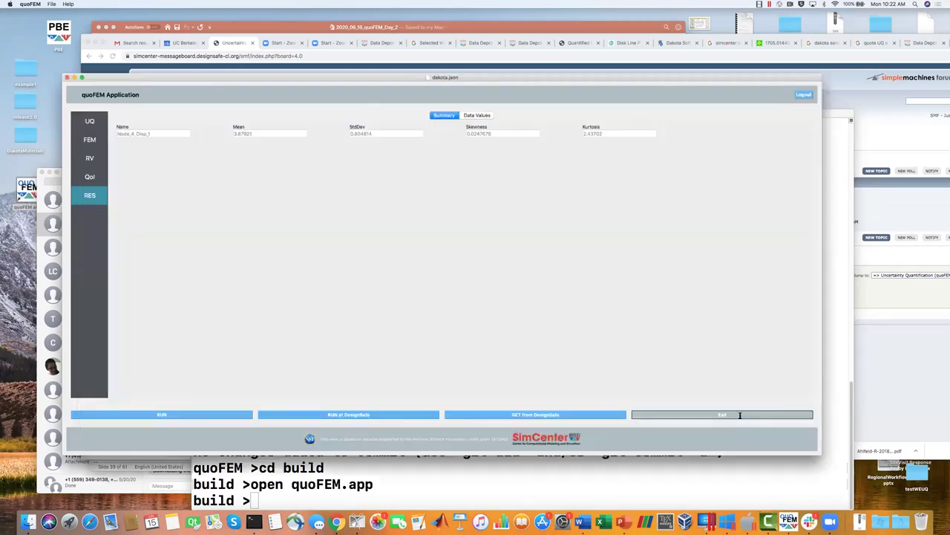
key("Up")
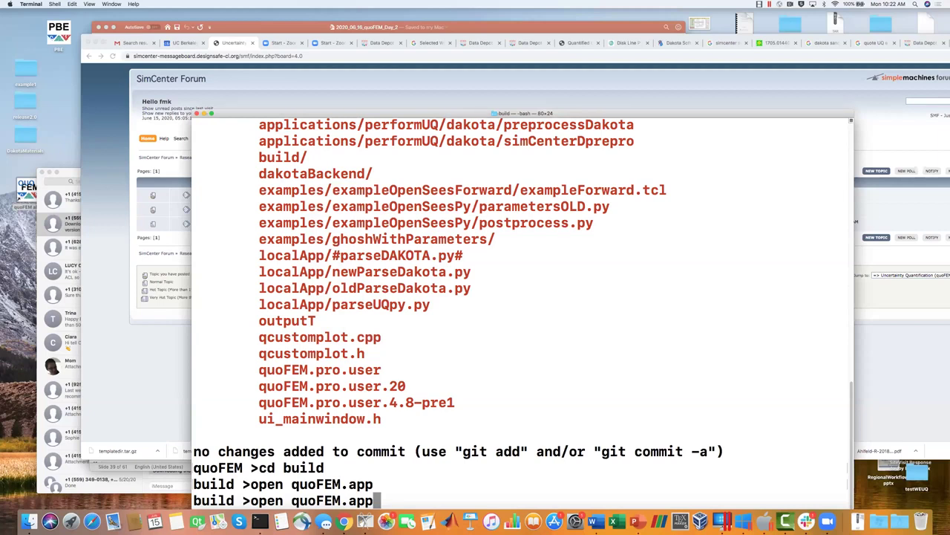
key("Return")
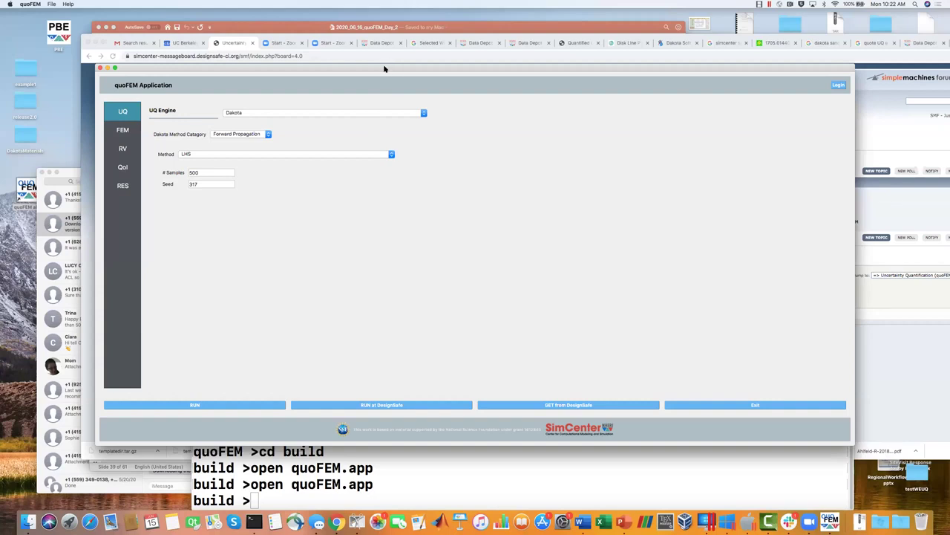
- Reposition and enlarge the quoFEM window, ending with it in full-screen mode
left_click_drag(385, 69, 364, 56)
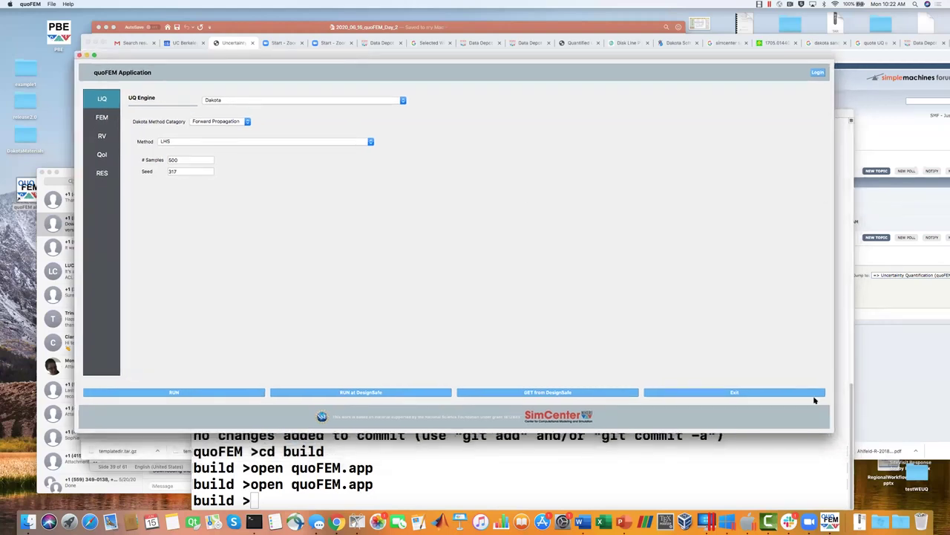
left_click_drag(833, 432, 884, 477)
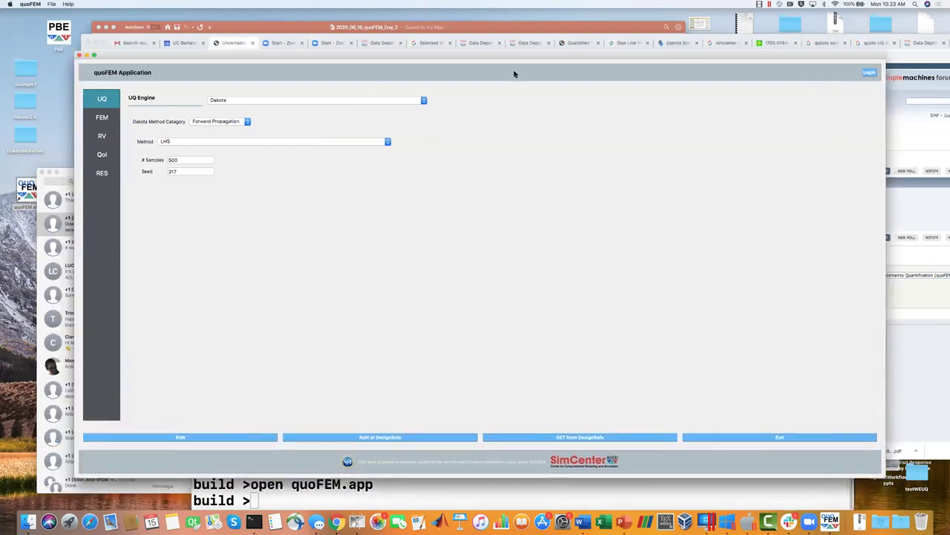
left_click(94, 55)
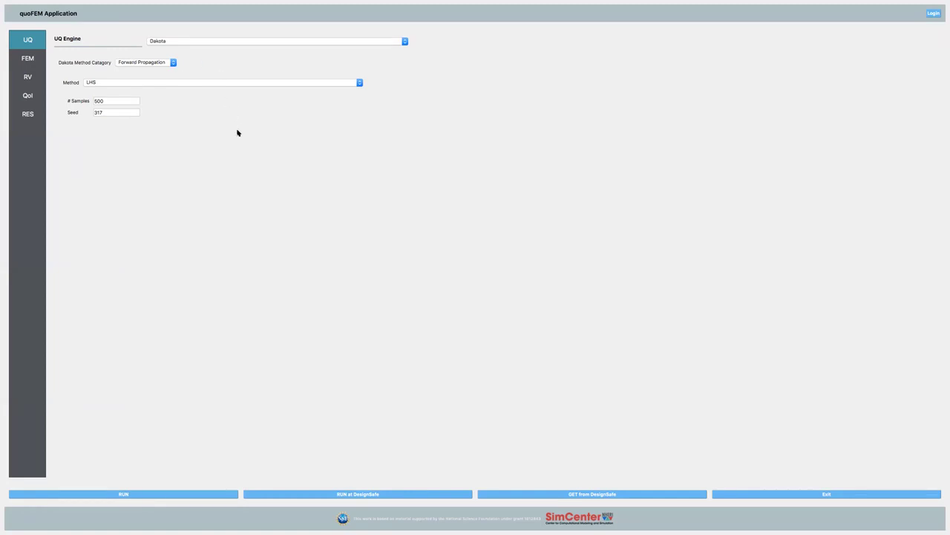
- Examine the UQ, FEM, random variable, quantities of interest and results sections of the application
left_click(29, 59)
left_click(29, 75)
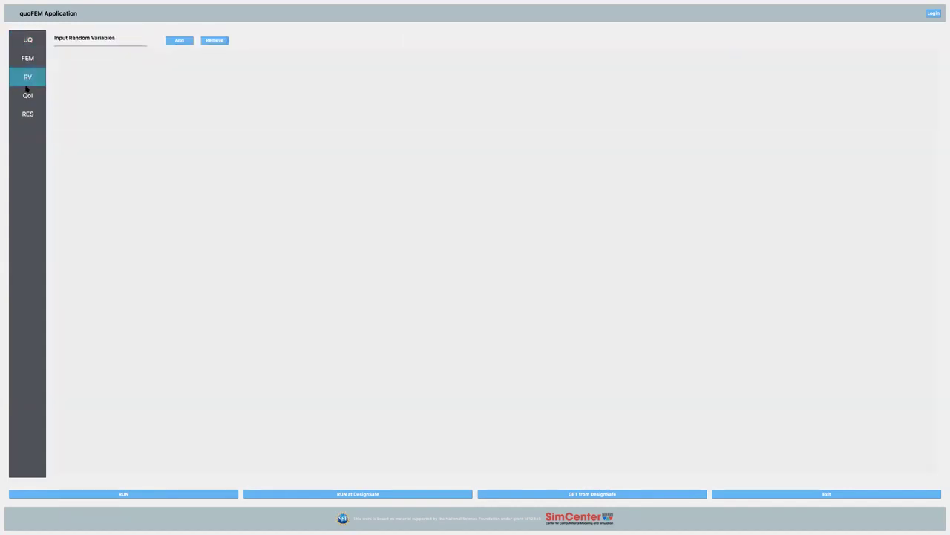
left_click(27, 95)
left_click(27, 111)
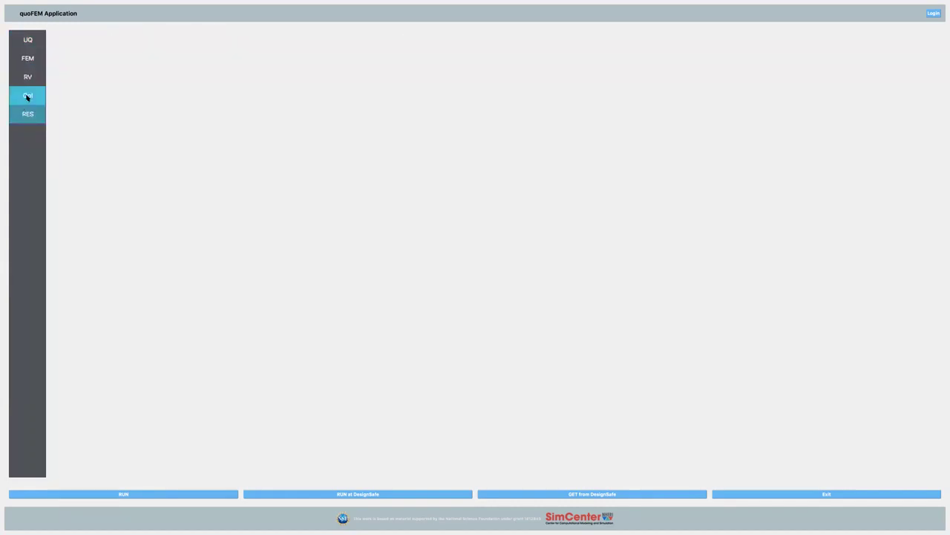
left_click(28, 95)
left_click(27, 77)
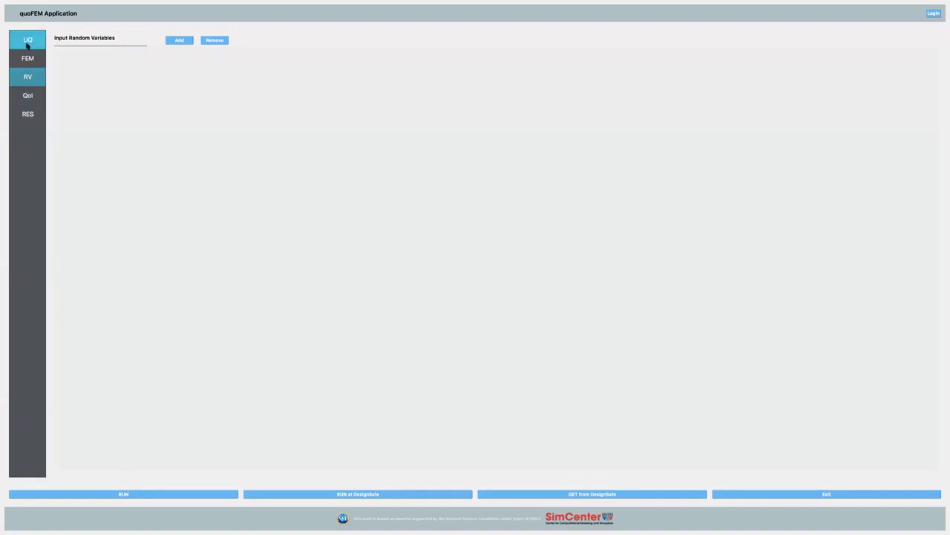
left_click(28, 41)
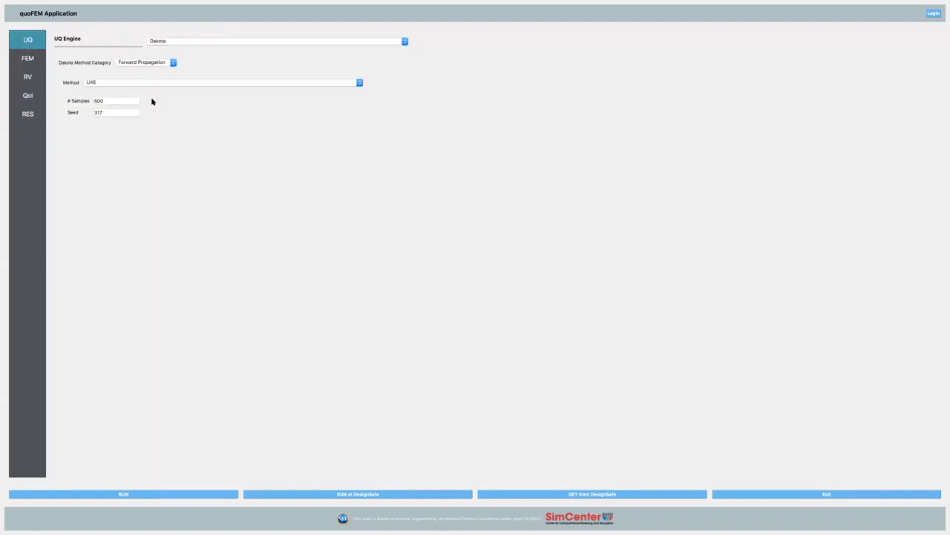
left_click(31, 61)
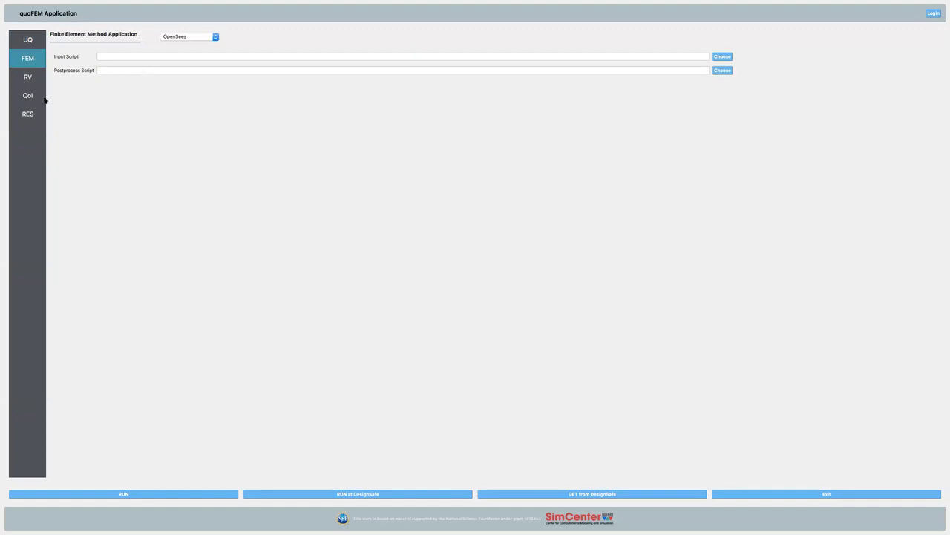
left_click(27, 78)
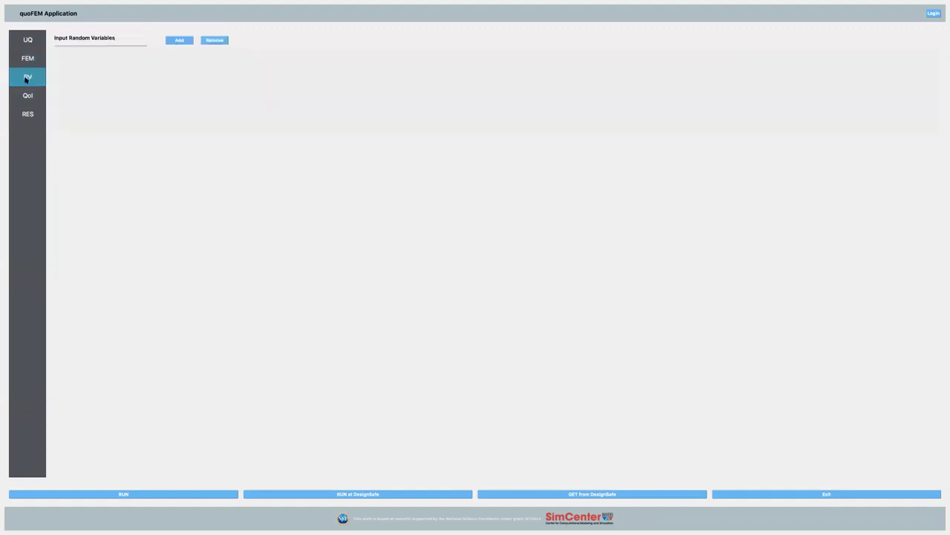
left_click(26, 94)
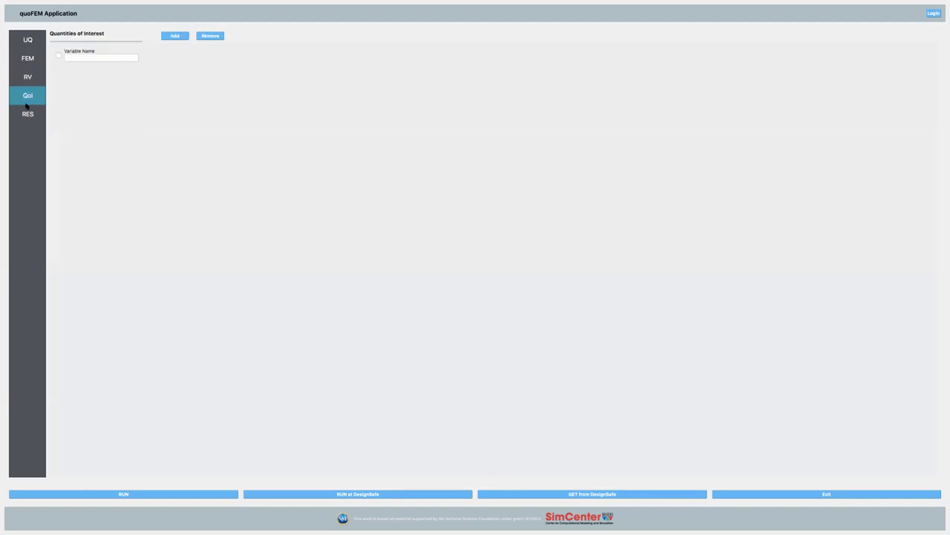
left_click(27, 114)
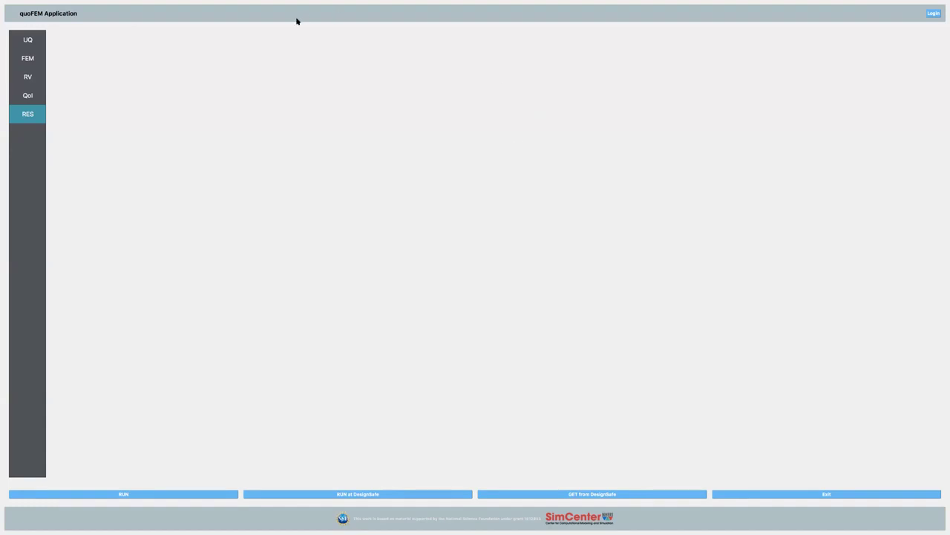
- Review the Dakota sampling settings and select OpenSees as the finite element method application
mouse_move(655, 6)
left_click(36, 45)
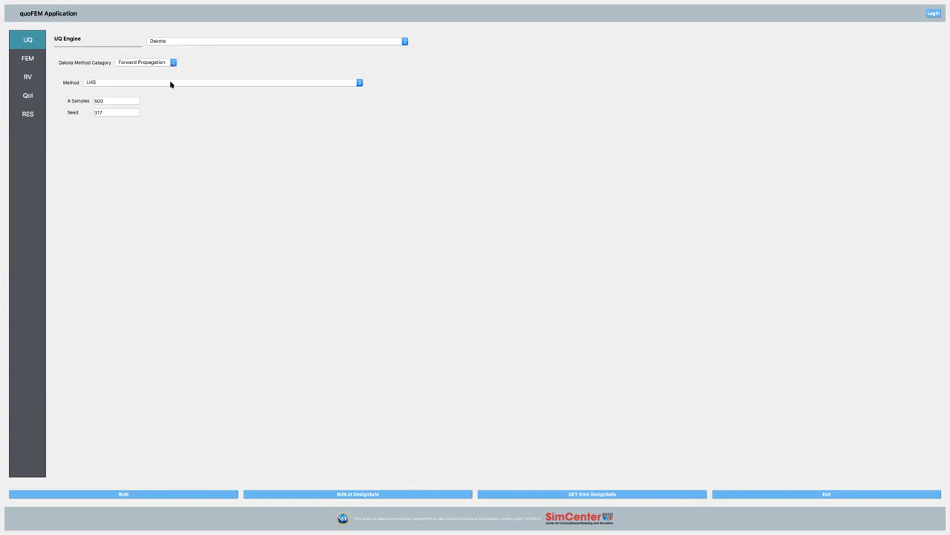
left_click(98, 100)
left_click(33, 63)
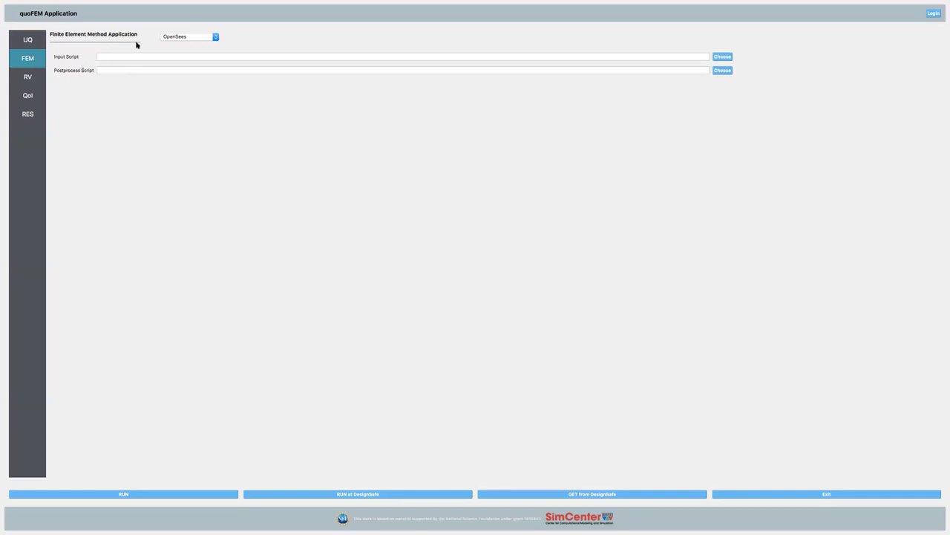
left_click(215, 37)
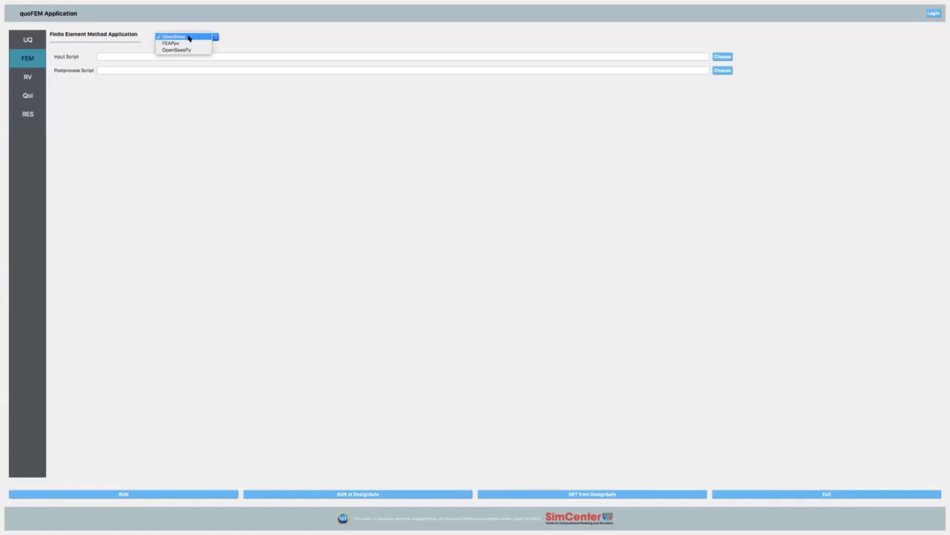
left_click(189, 37)
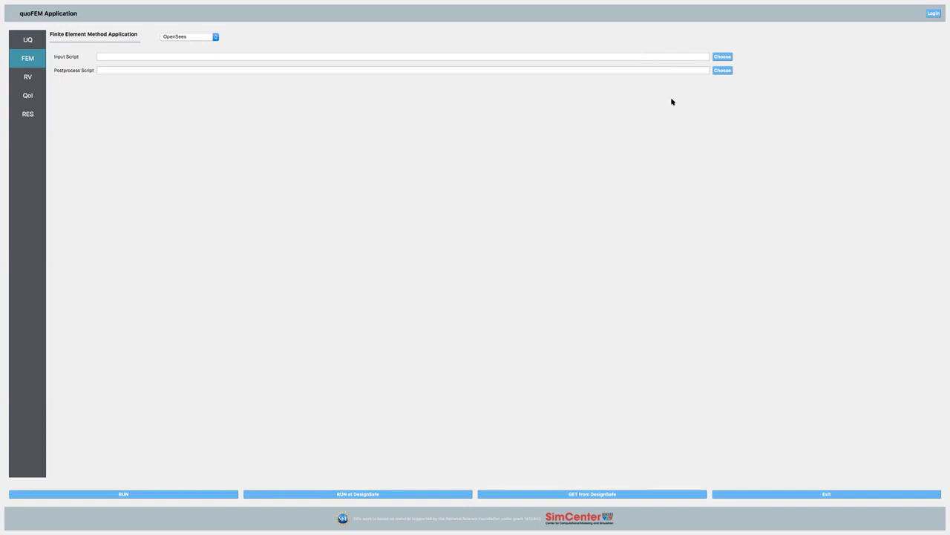
- Try to load test.tcl from the recent tcl1 folder as the OpenSees input script
left_click(723, 57)
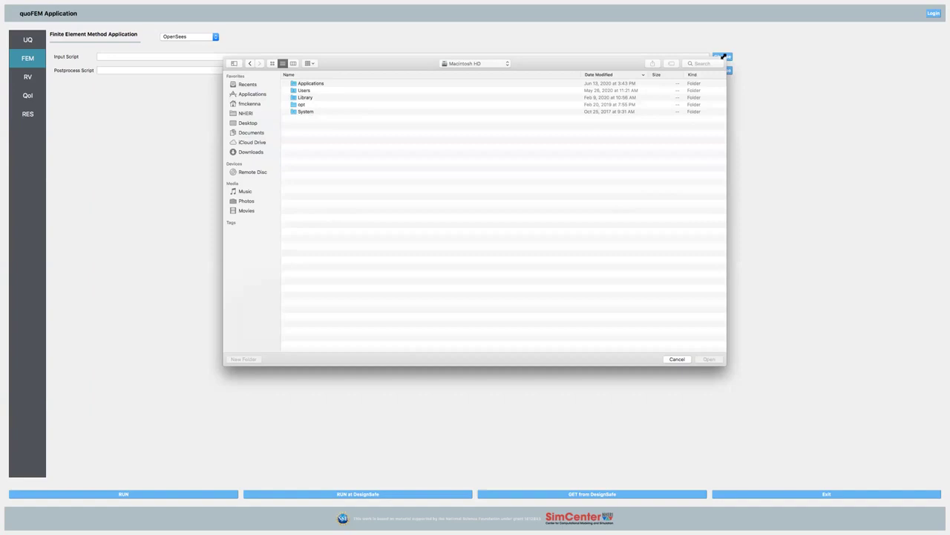
left_click(492, 65)
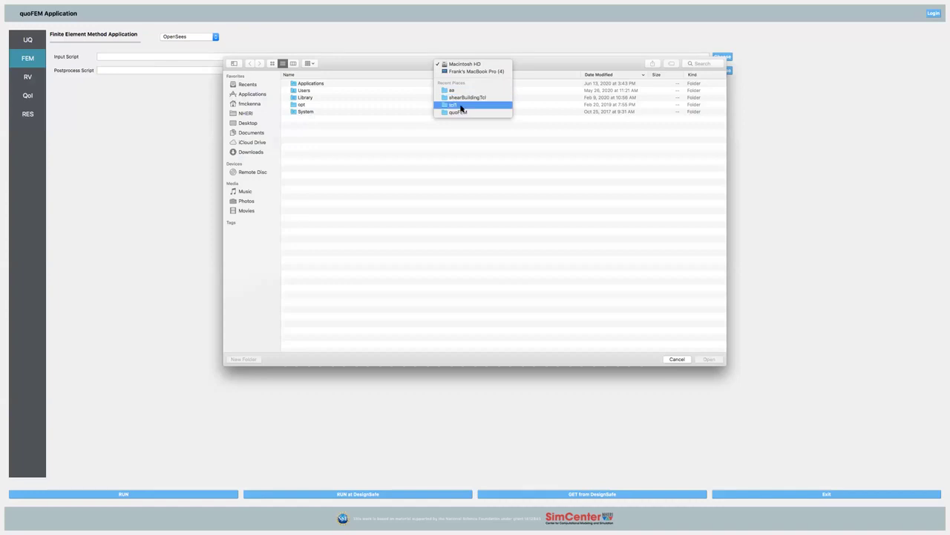
left_click(460, 107)
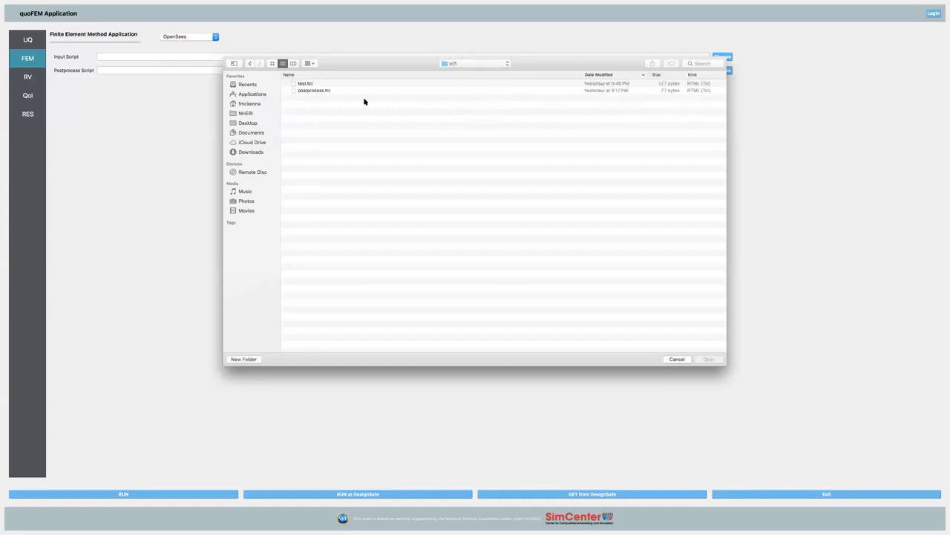
left_click(309, 85)
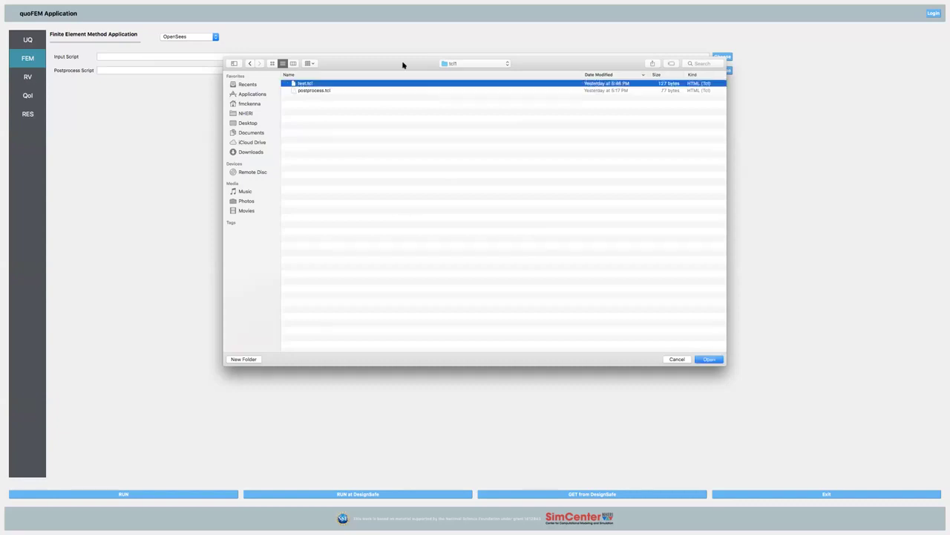
left_click(709, 359)
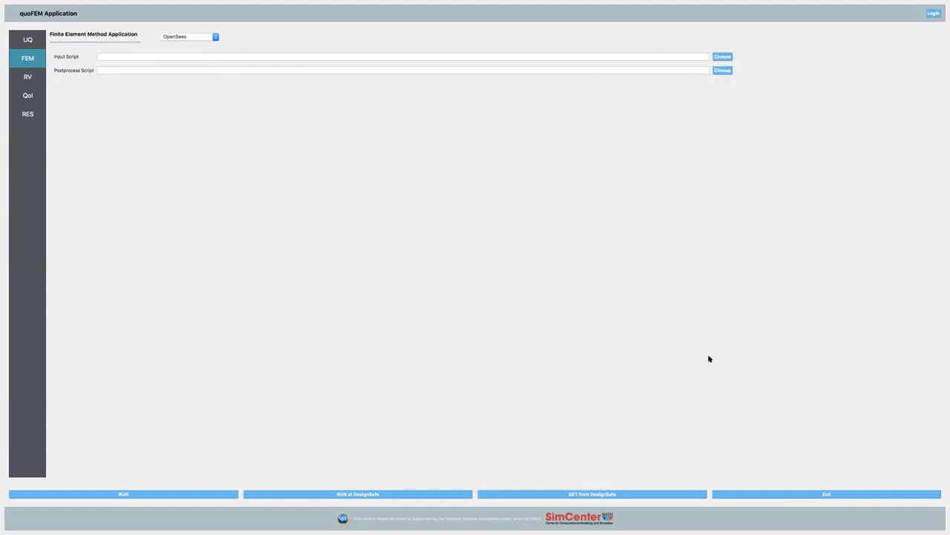
- Load test.tcl from the Desktop's quoFEM_Examples/tcl1 folder as the input script, then check the quantities of interest and random variables
left_click(721, 57)
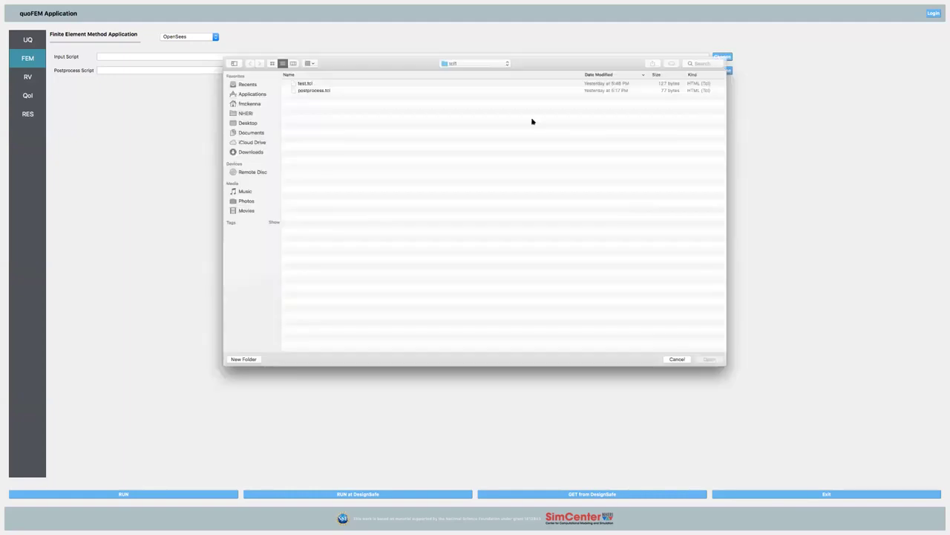
left_click(251, 122)
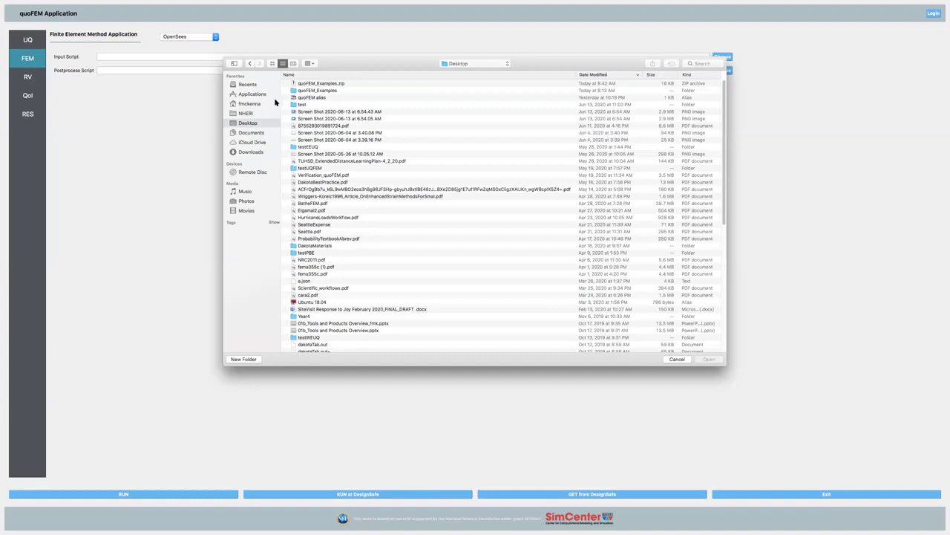
double_click(313, 90)
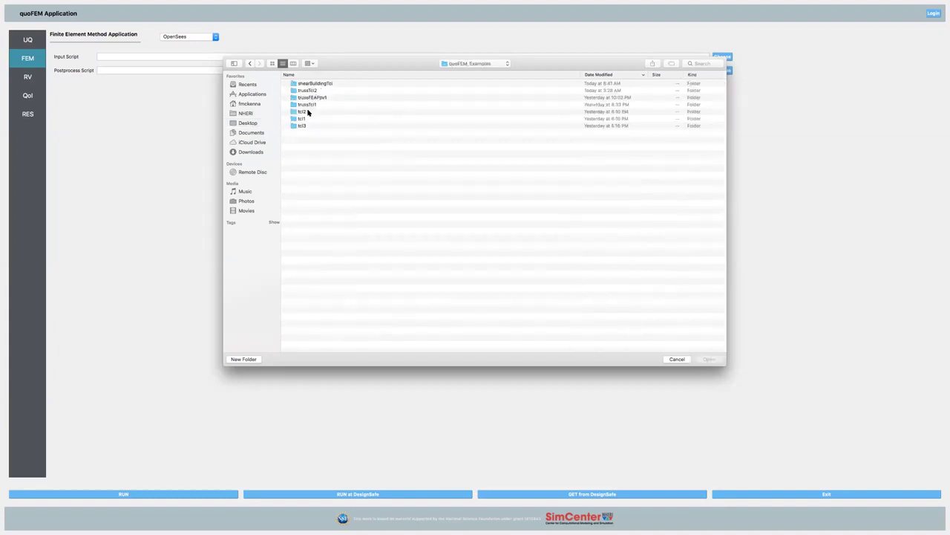
double_click(306, 119)
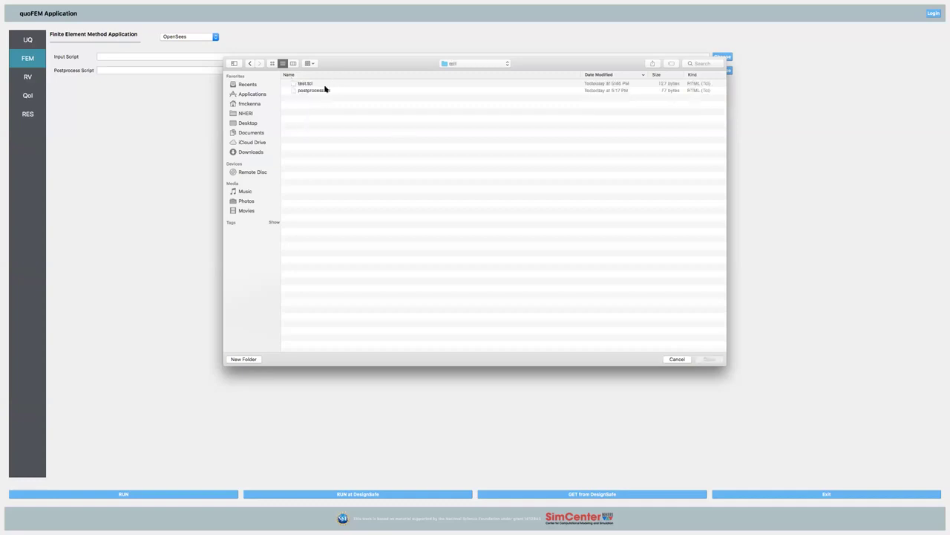
left_click(325, 85)
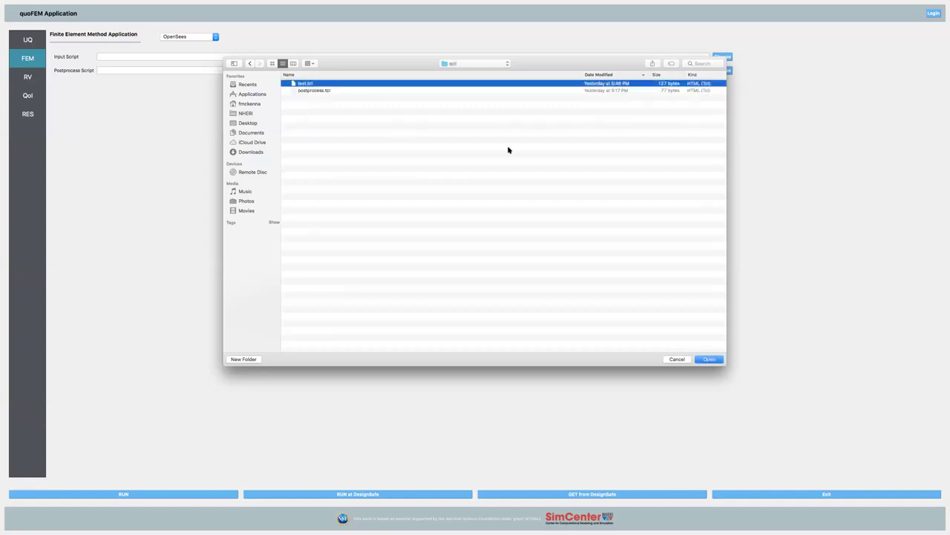
left_click(708, 359)
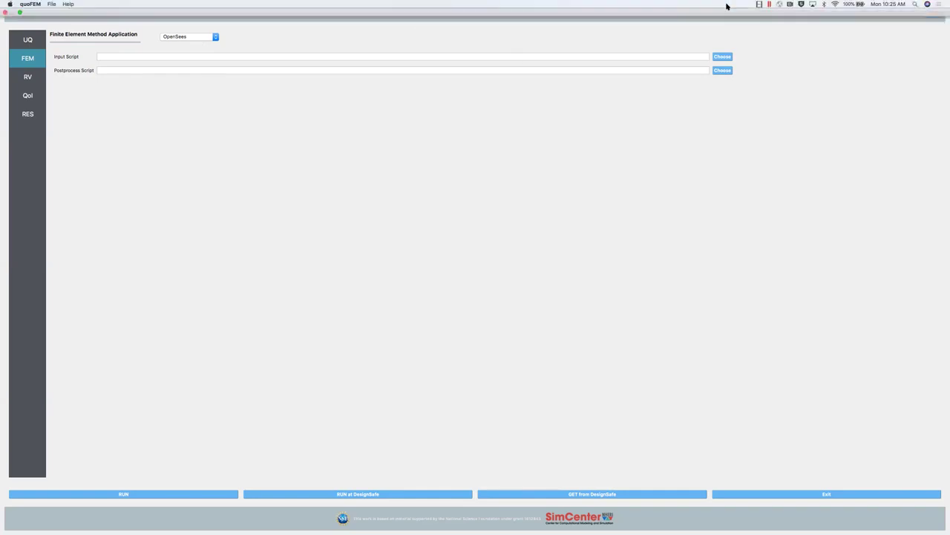
left_click(27, 96)
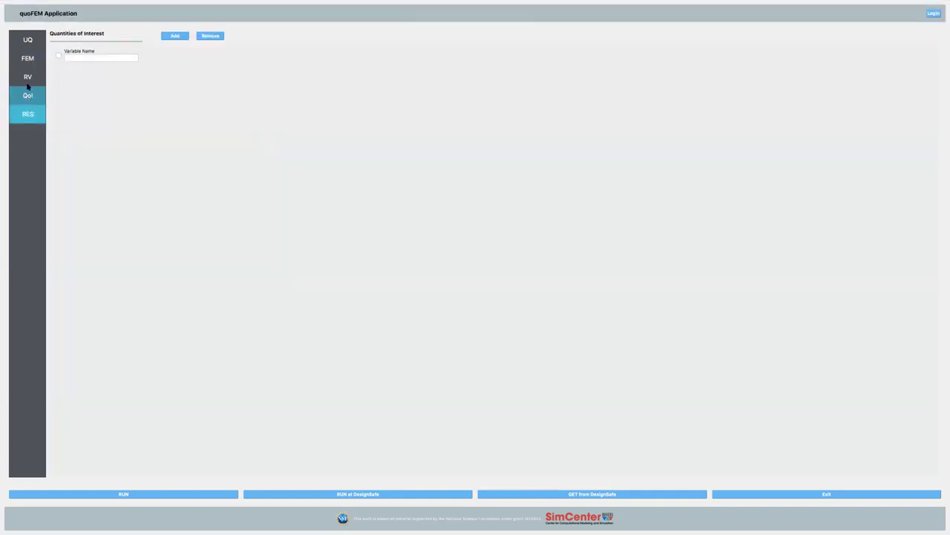
left_click(28, 77)
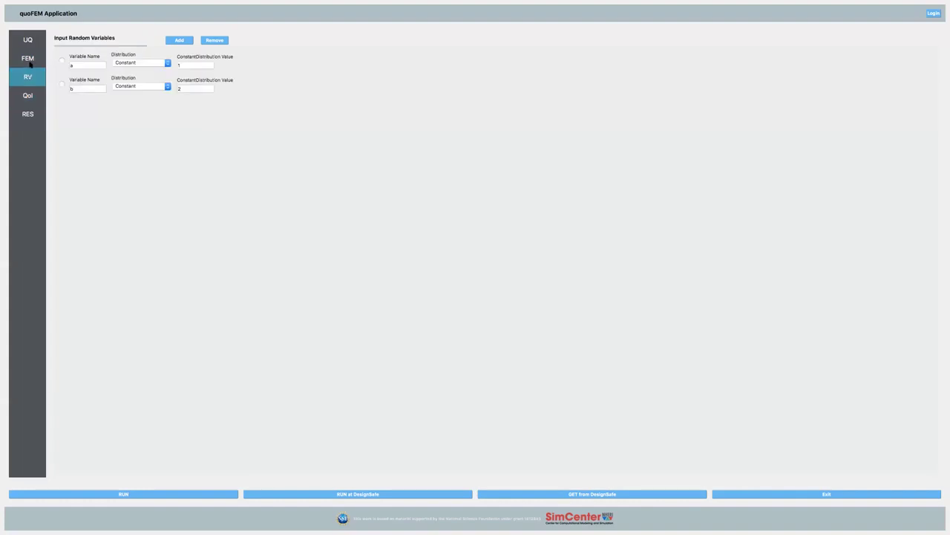
- Load postprocess.tcl from the tcl1 folder as the OpenSees postprocess script and check that its path is filled in
left_click(28, 58)
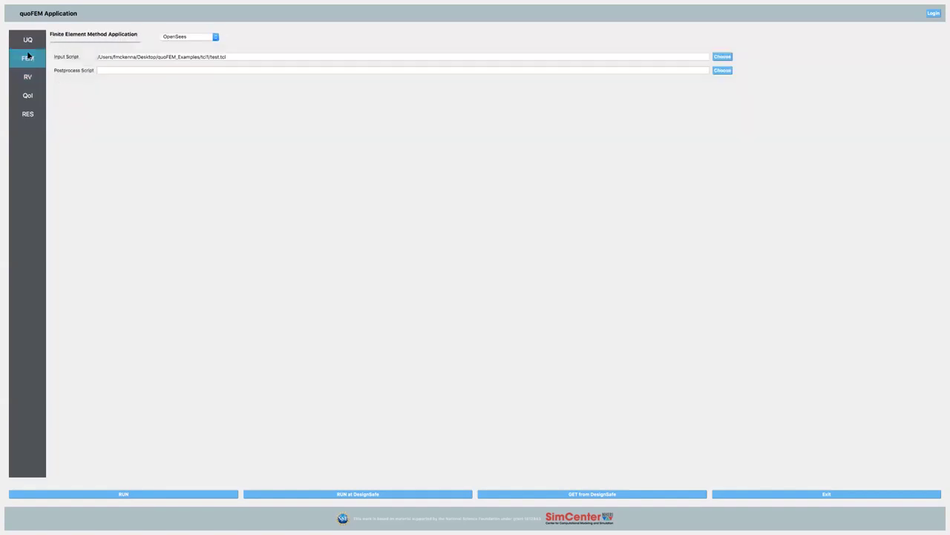
left_click(722, 70)
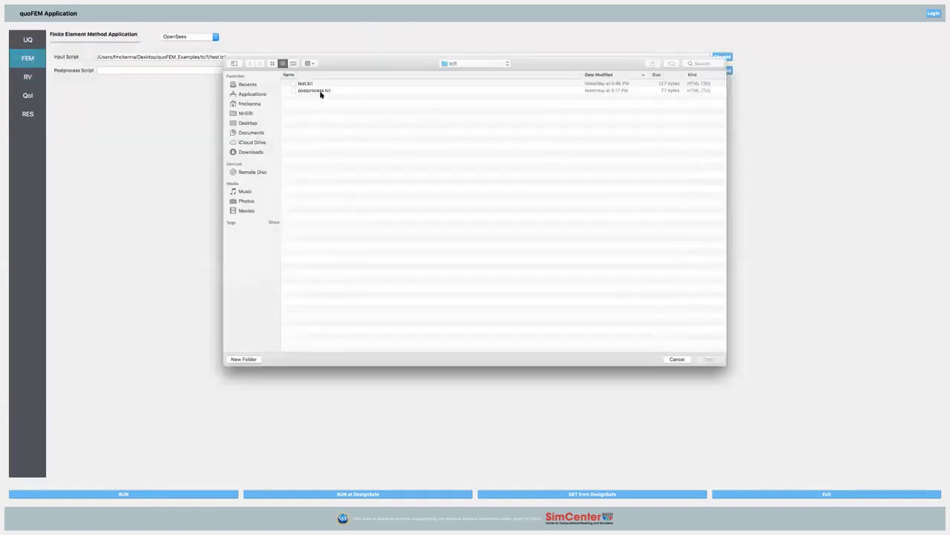
left_click(321, 91)
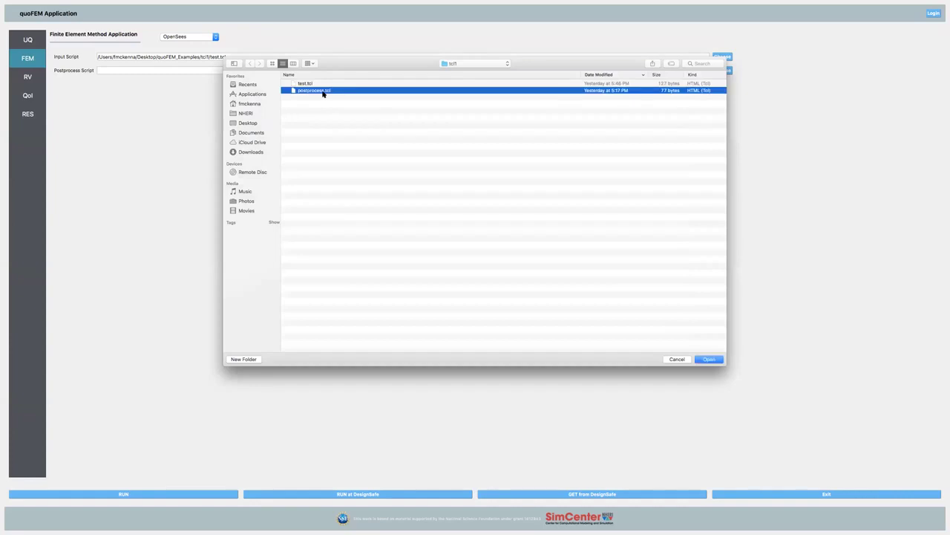
left_click(708, 359)
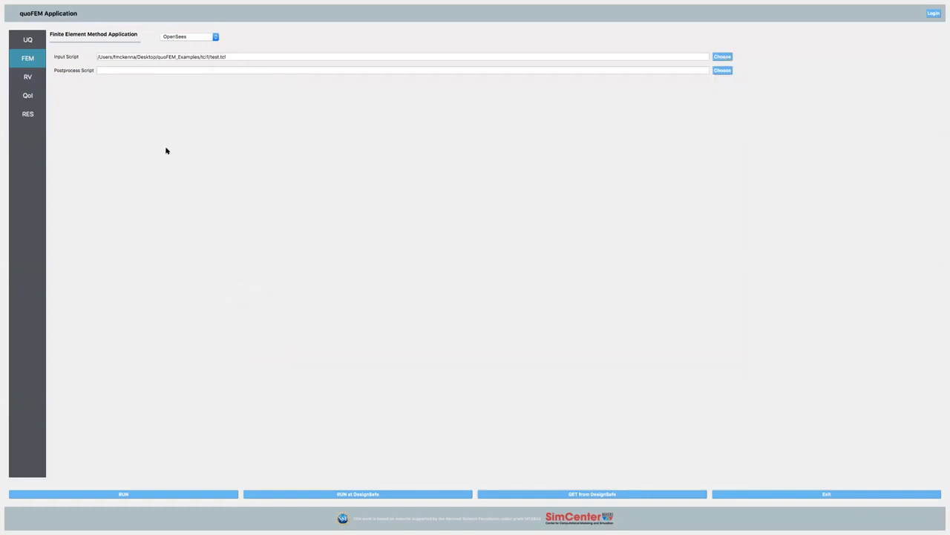
left_click(33, 77)
left_click(32, 67)
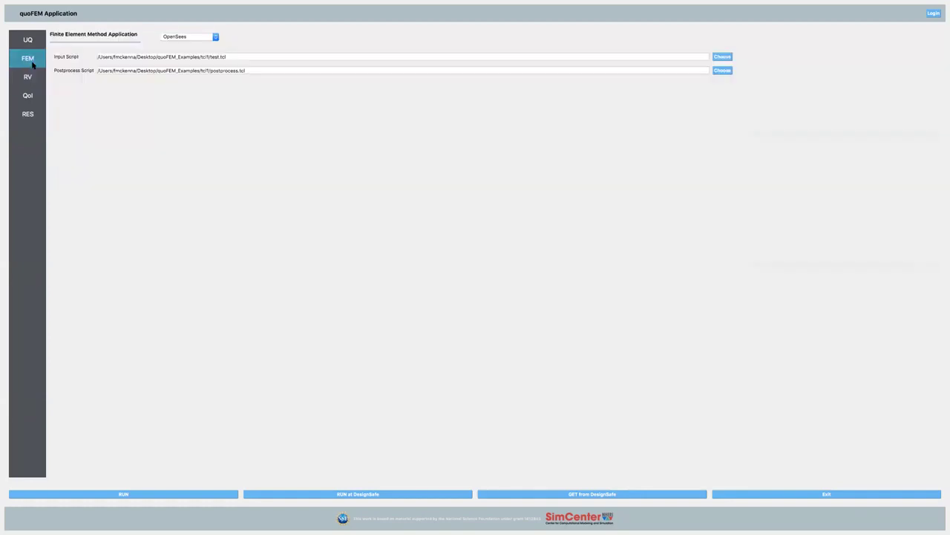
- Change the distribution of random variables a and b to Uniform
left_click(32, 74)
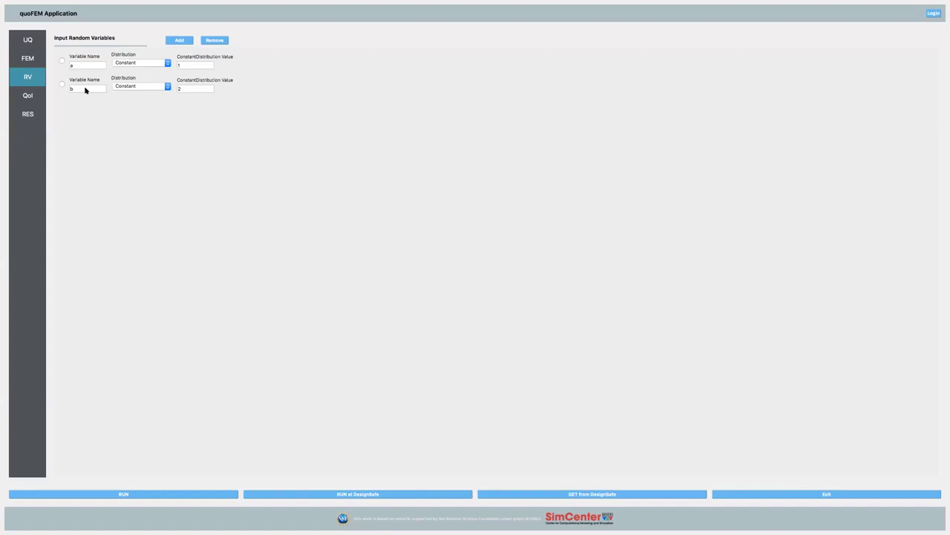
left_click(168, 64)
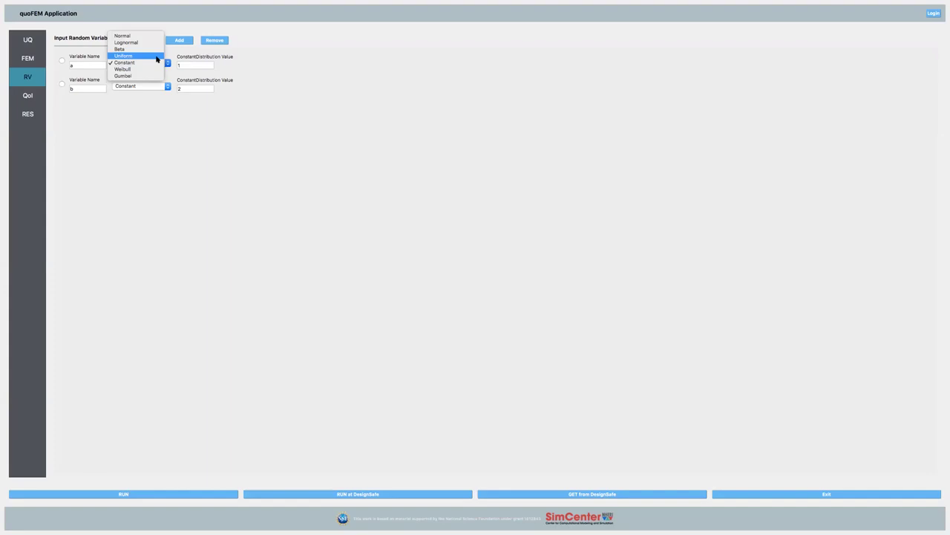
left_click(156, 60)
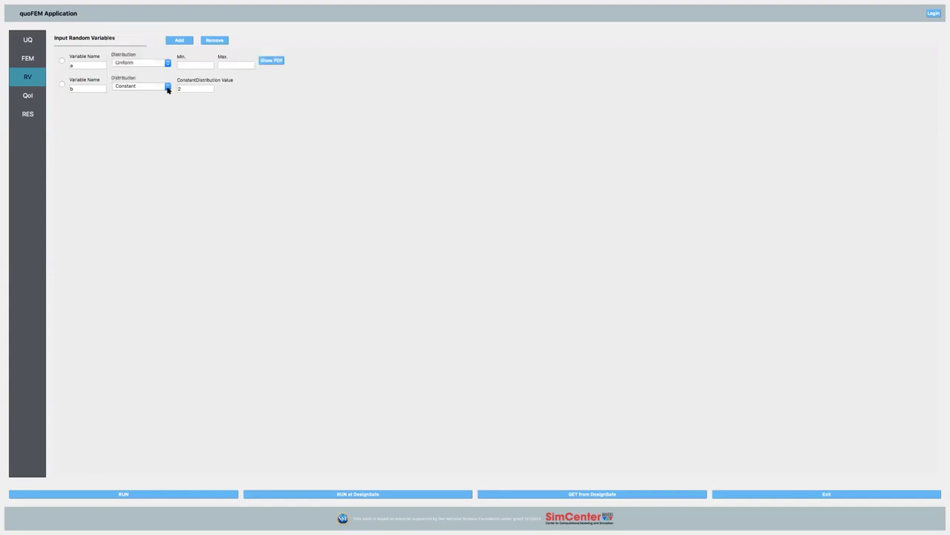
left_click(168, 88)
left_click(159, 80)
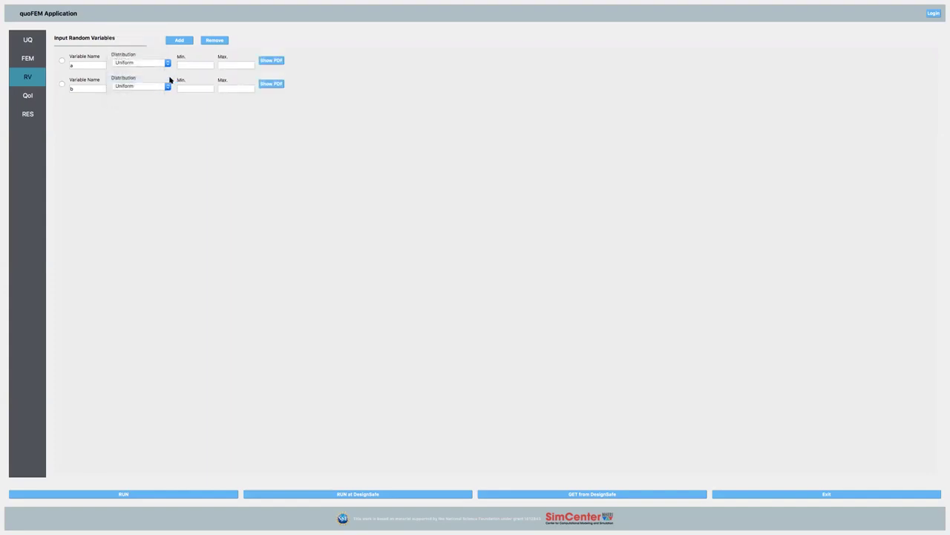
- Set the minimum of random variables a and b to 0 and fill in their maximum values
left_click(191, 64)
type("0")
left_click(226, 65)
left_click(192, 87)
type("0")
left_click(228, 88)
- Name the quantity of interest D and run the forward propagation analysis locally
left_click(41, 95)
left_click(76, 60)
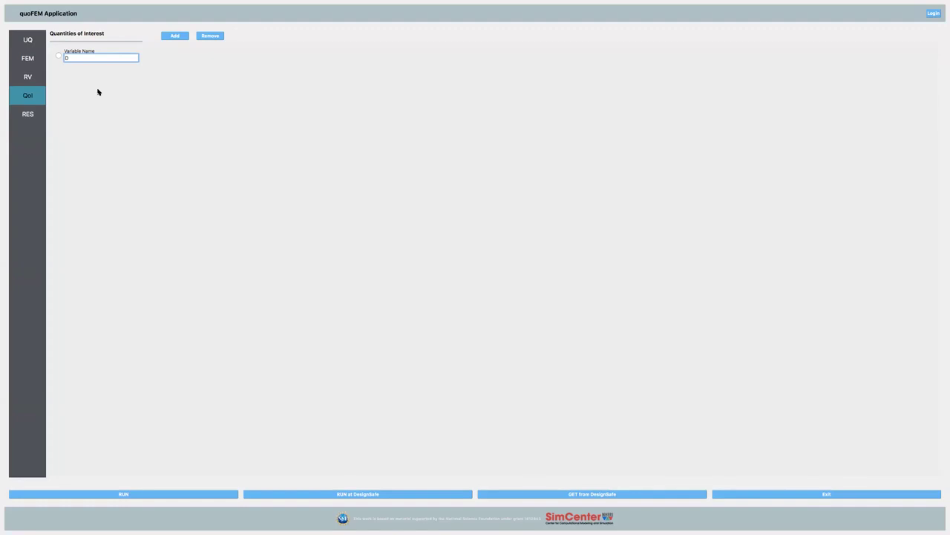
type("i")
left_click(122, 495)
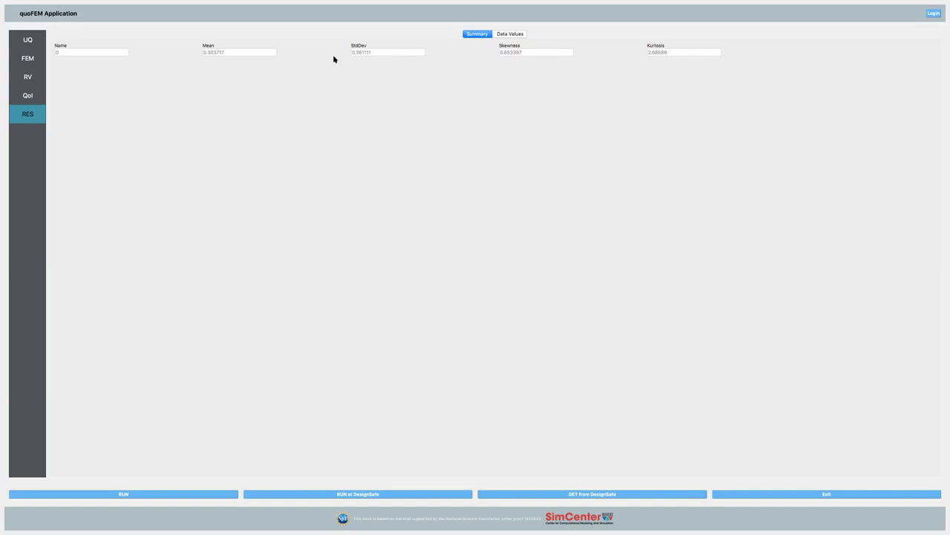
- Set the number of LHS samples to 100 and rerun the analysis
left_click(35, 46)
double_click(106, 102)
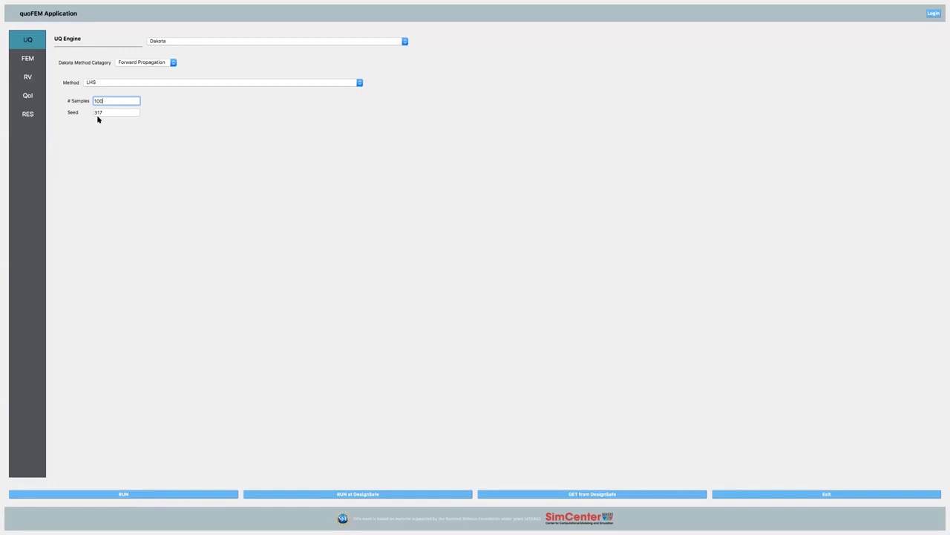
left_click(118, 494)
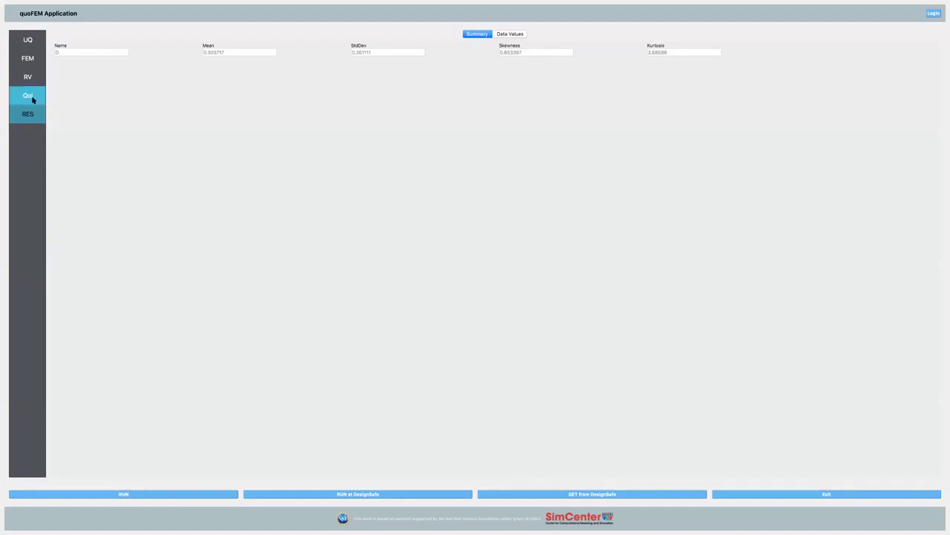
left_click(27, 43)
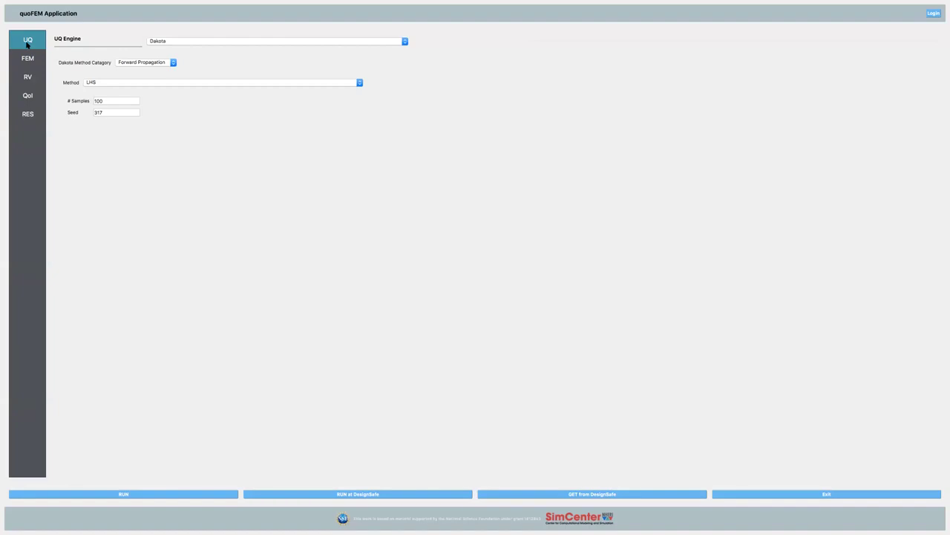
left_click(143, 495)
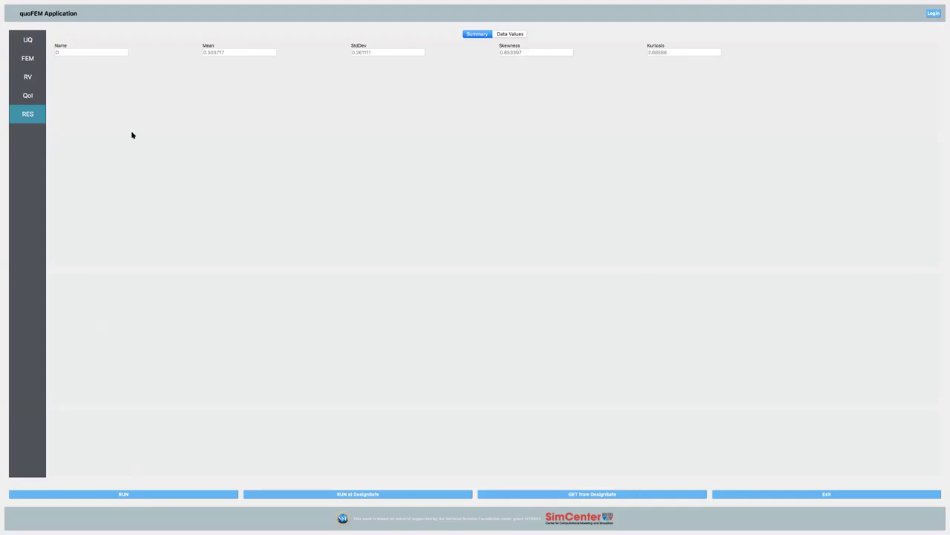
- Examine the data values of all runs and the summary statistics of D, and return to the data values
left_click(511, 35)
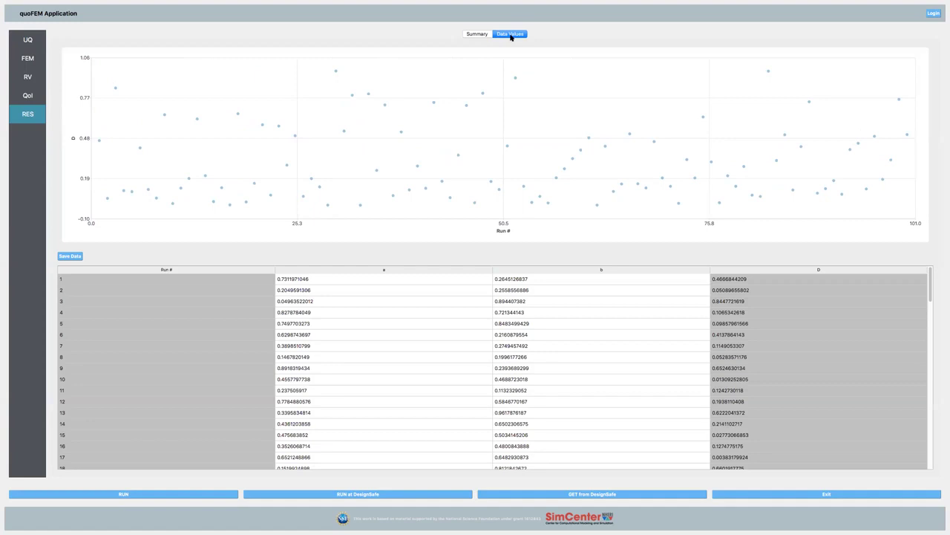
scroll(508, 322, "down", 10)
scroll(507, 321, "down", 5)
scroll(512, 349, "up", 20)
left_click(466, 35)
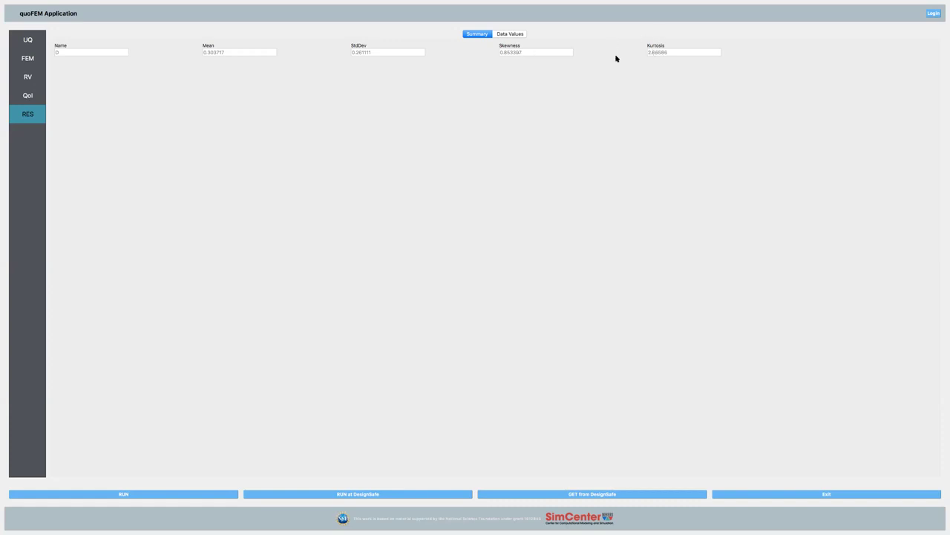
left_click(508, 34)
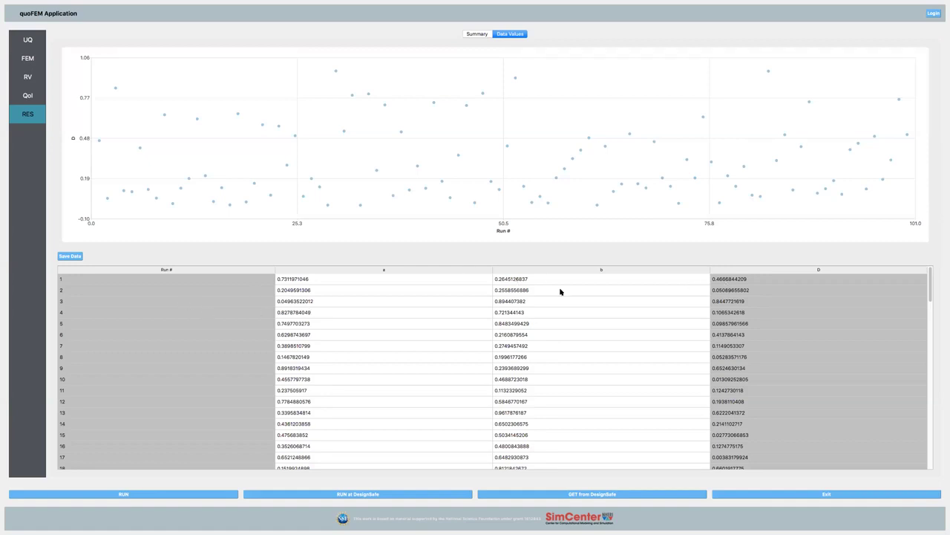
- Plot a and D against the run number, and D against a and against b
left_click(365, 277)
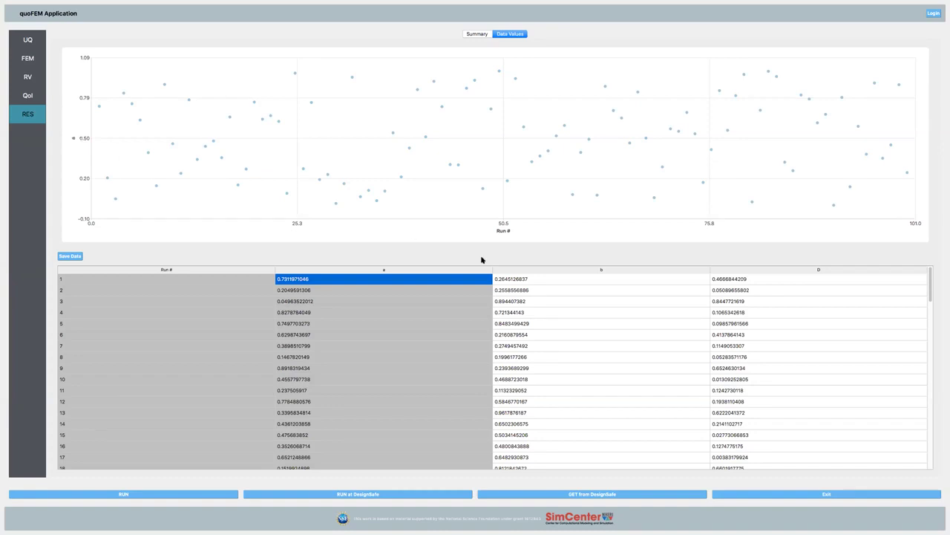
left_click(734, 281)
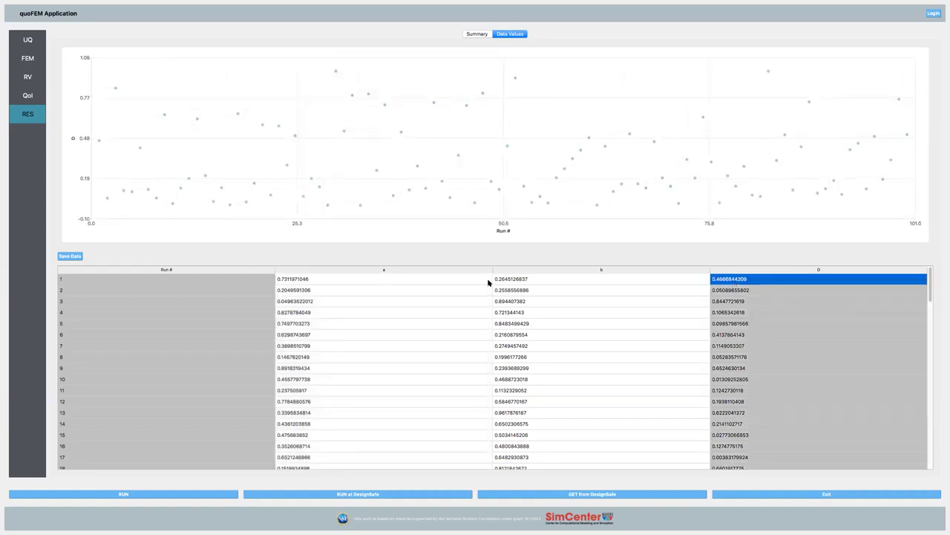
left_click(408, 281)
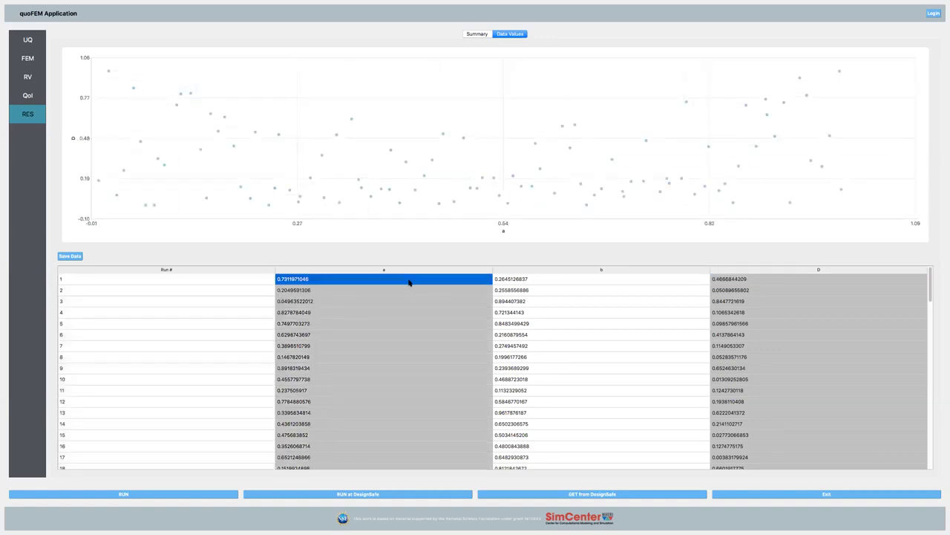
left_click(547, 288)
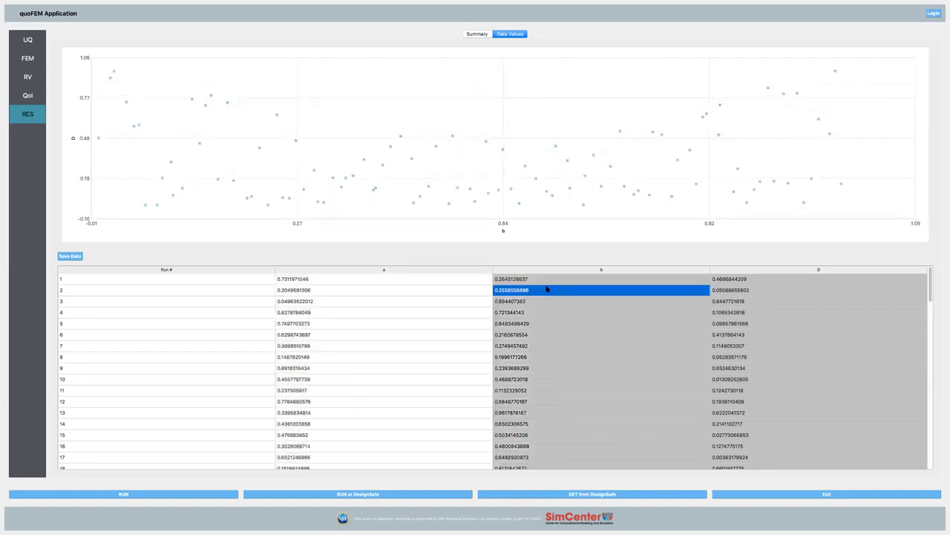
- View the cumulative probability curve and the frequency histogram of D for the 100-sample run
left_click(750, 333)
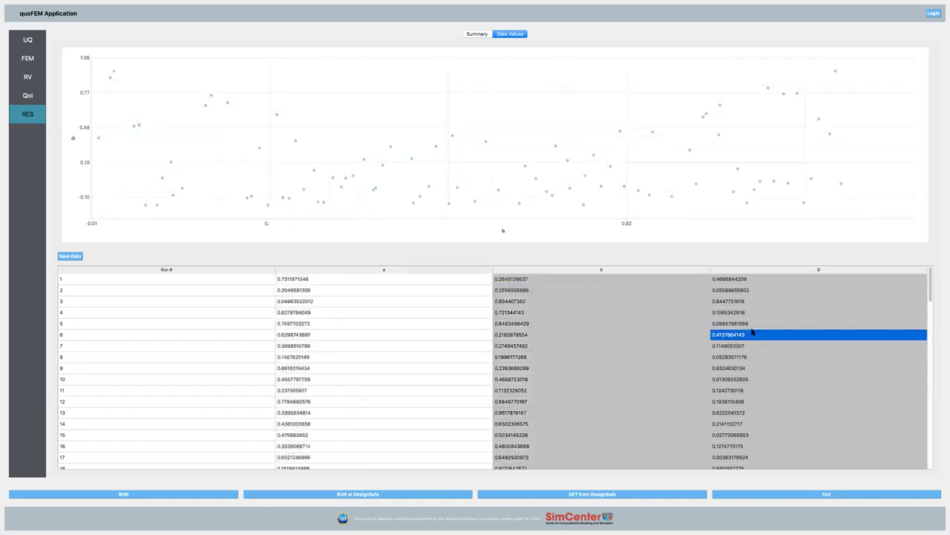
right_click(752, 333)
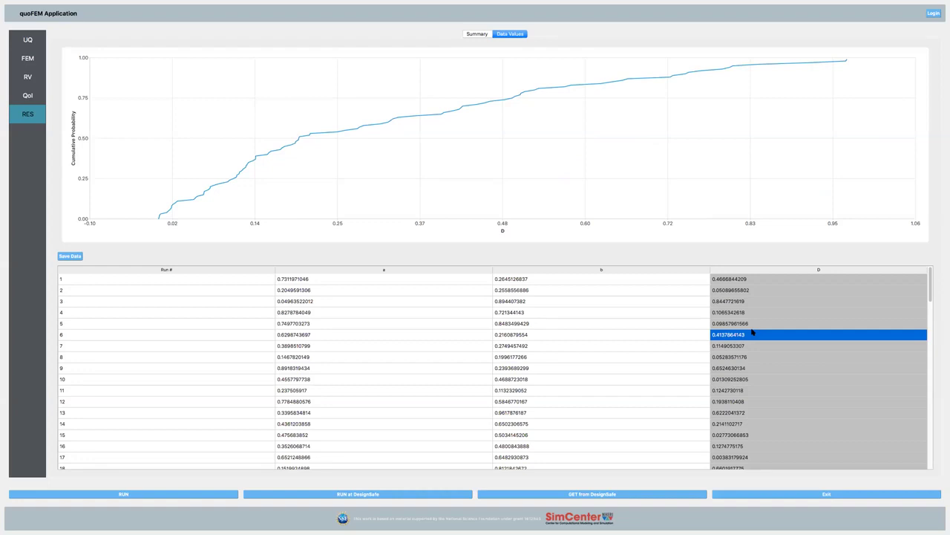
right_click(752, 332)
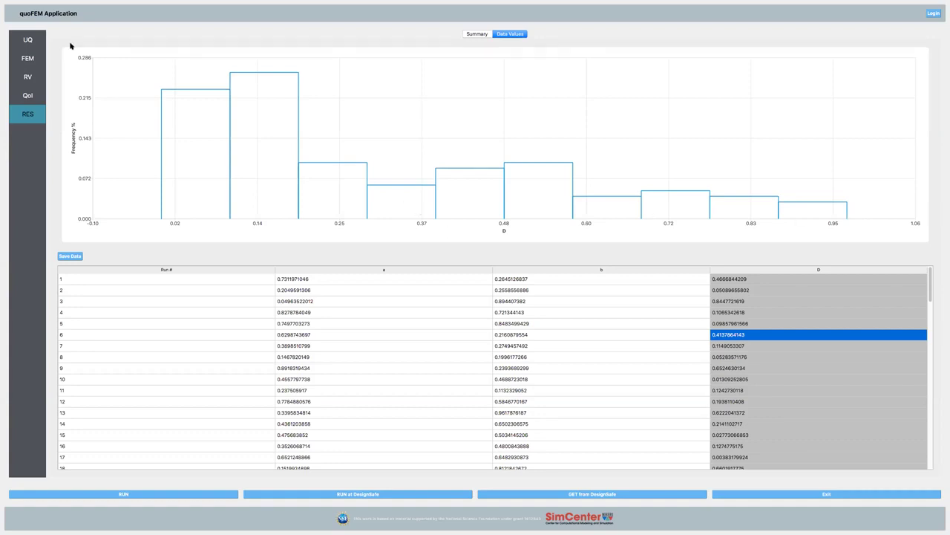
- Increase the number of LHS samples to 1000 and rerun the analysis
left_click(35, 39)
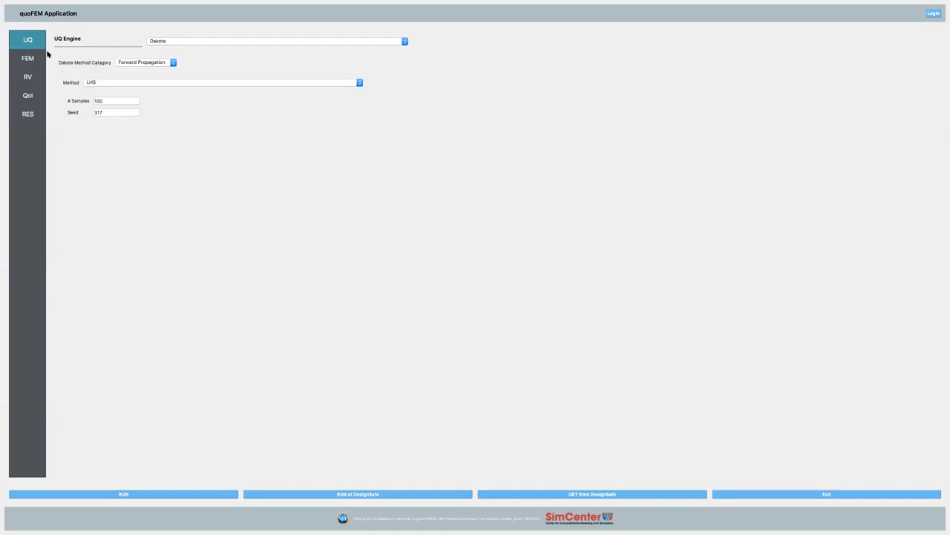
left_click(112, 101)
type("0")
left_click(123, 494)
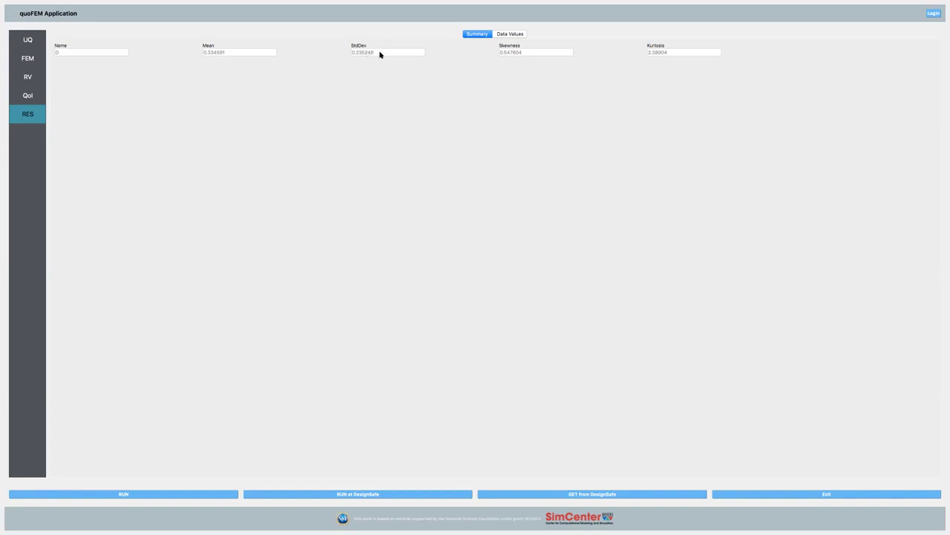
- View the cumulative probability curve and the frequency histogram of D for the 1000-sample run
left_click(510, 35)
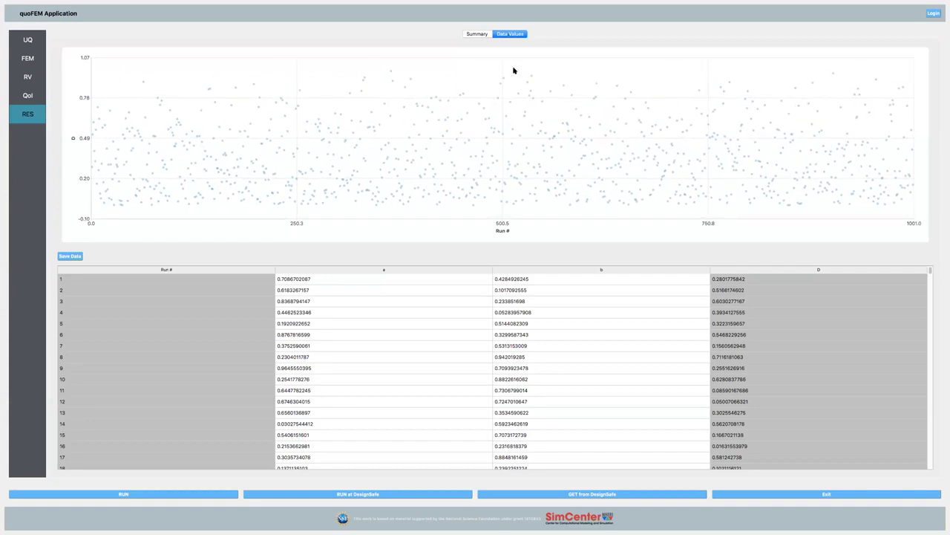
left_click(748, 301)
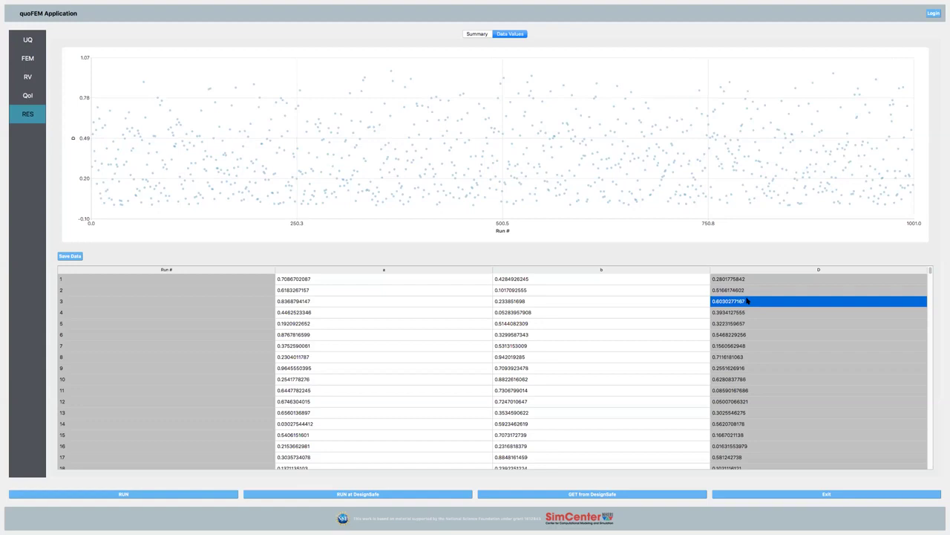
right_click(748, 301)
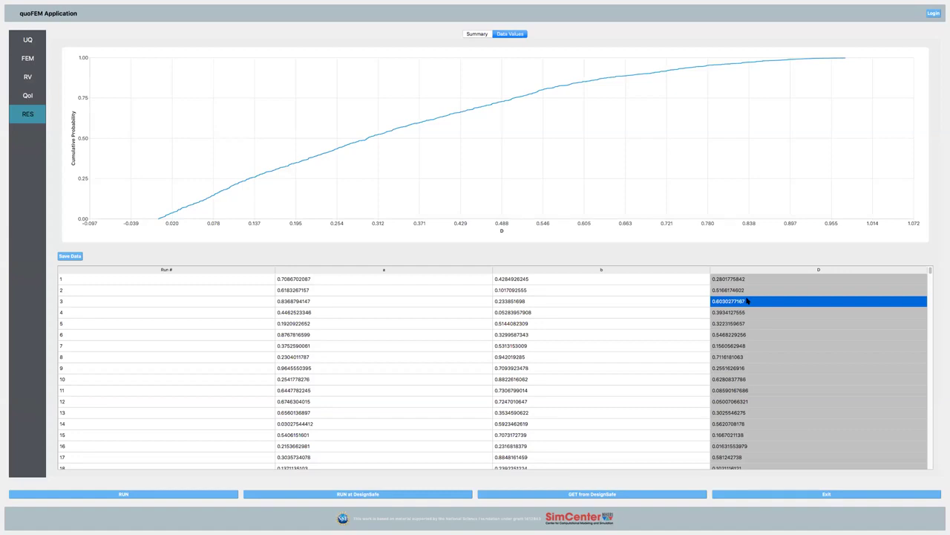
left_click(749, 301)
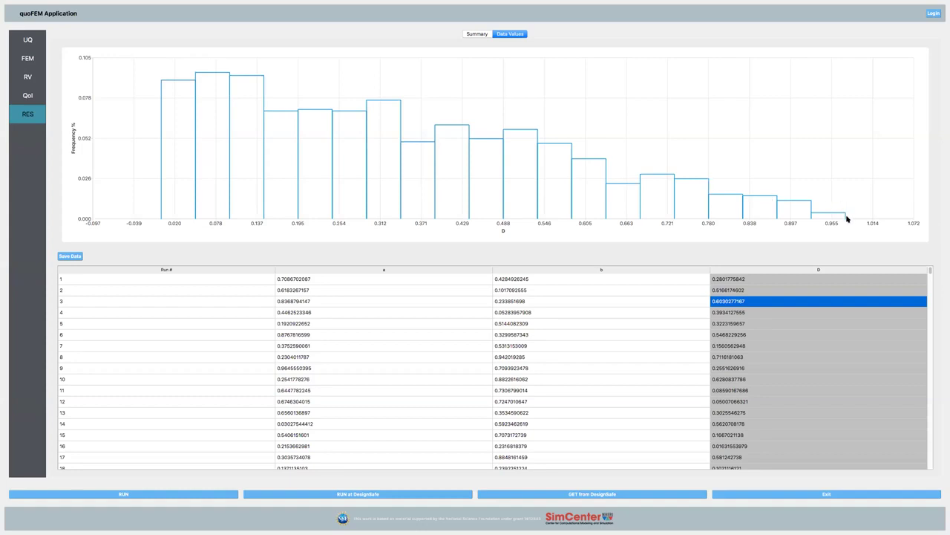
- View the cumulative probability curve and frequency histogram of b, and return to the UQ engine settings
right_click(592, 285)
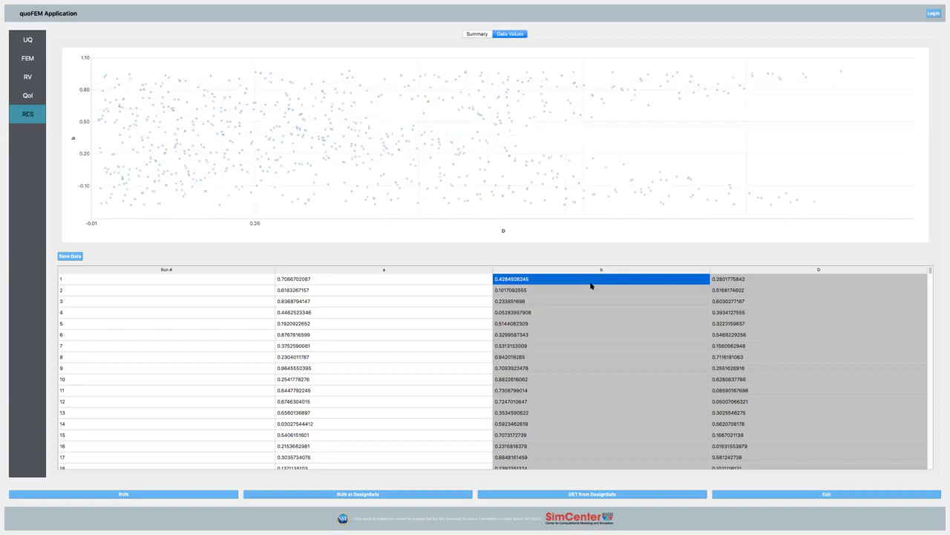
left_click(568, 282)
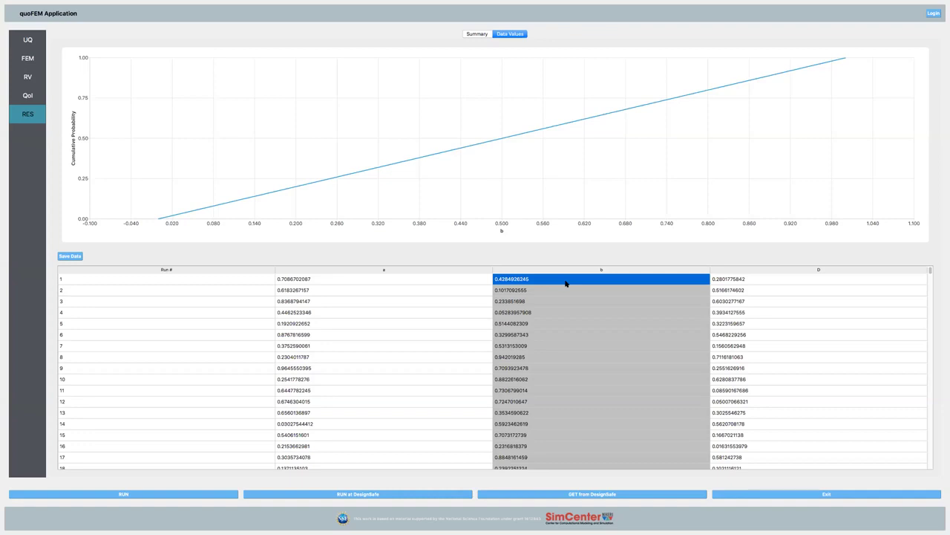
left_click(566, 283)
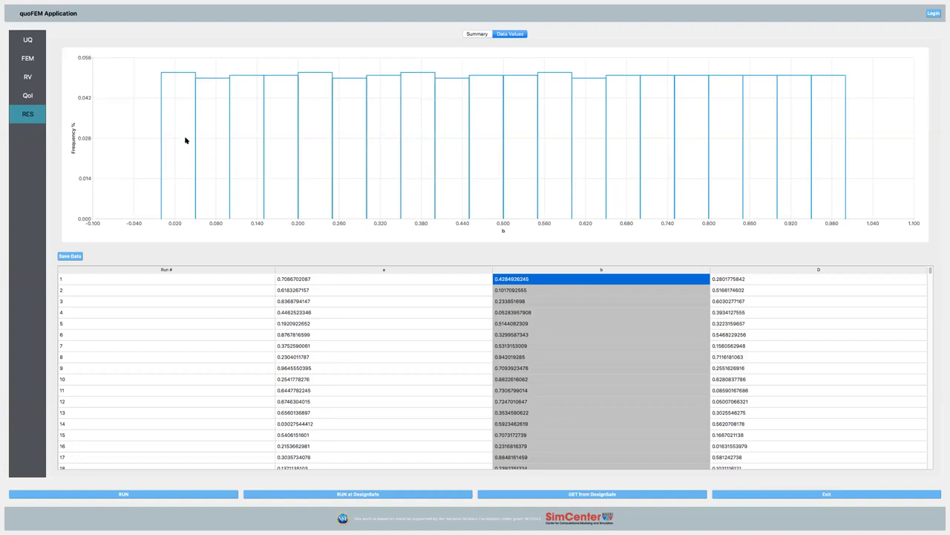
left_click(27, 39)
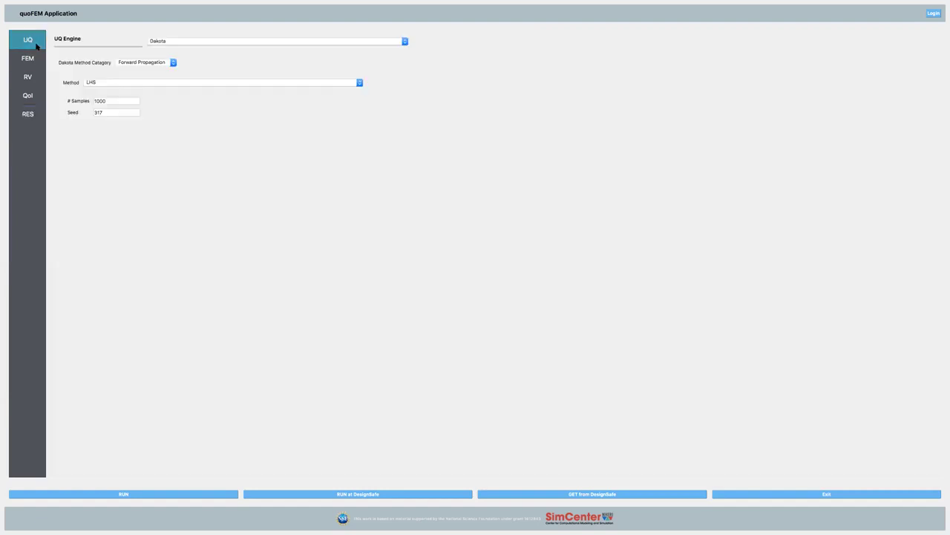
- Change the distribution of random variable b to Normal, enter its mean and standard deviation, and rerun the analysis
left_click(28, 76)
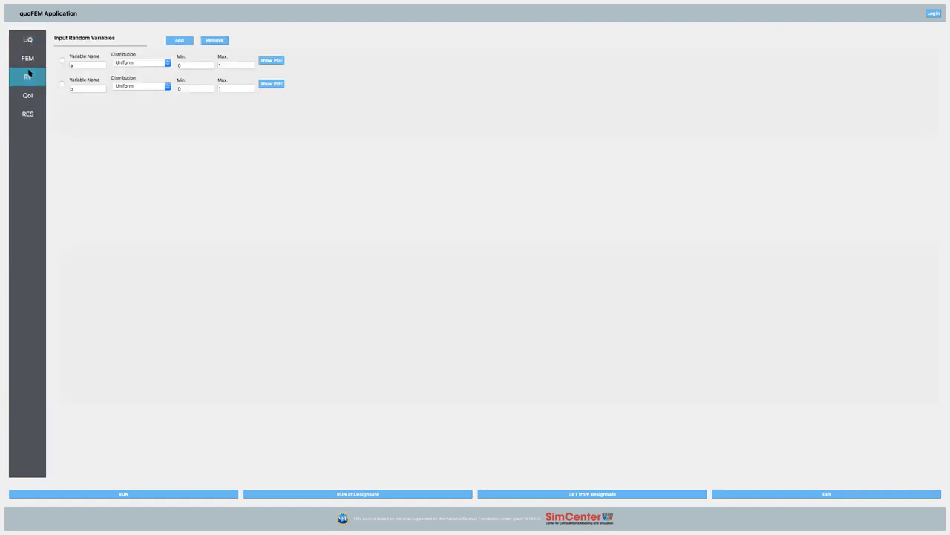
left_click(167, 86)
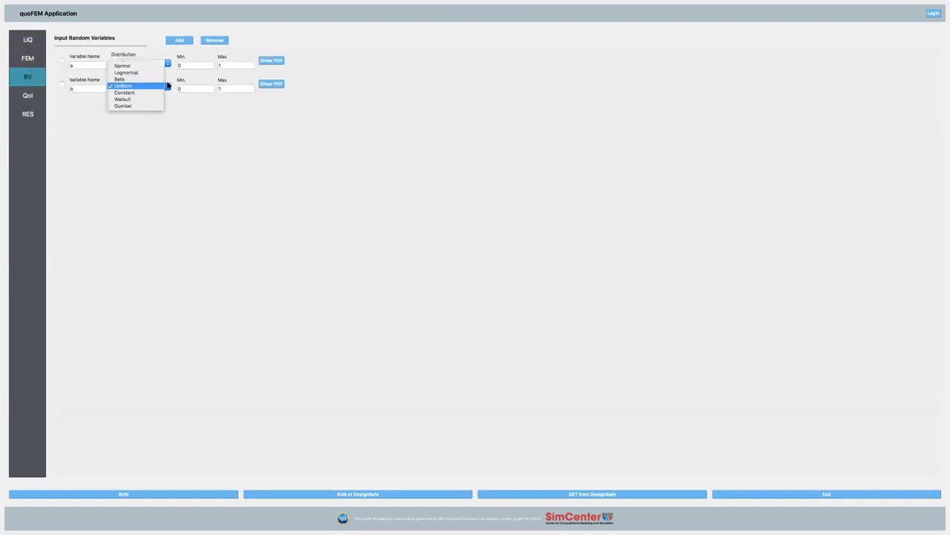
left_click(161, 66)
left_click(185, 87)
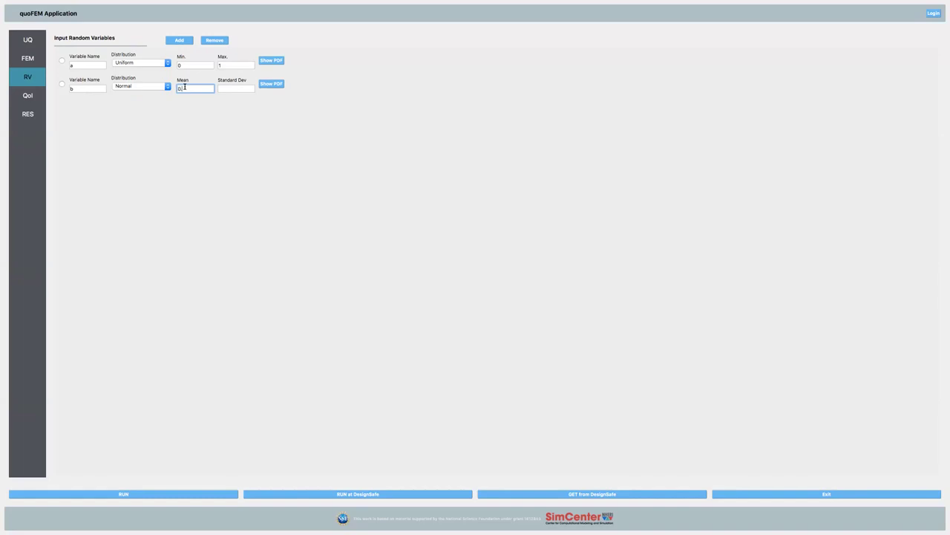
left_click(230, 88)
left_click(215, 109)
left_click(118, 493)
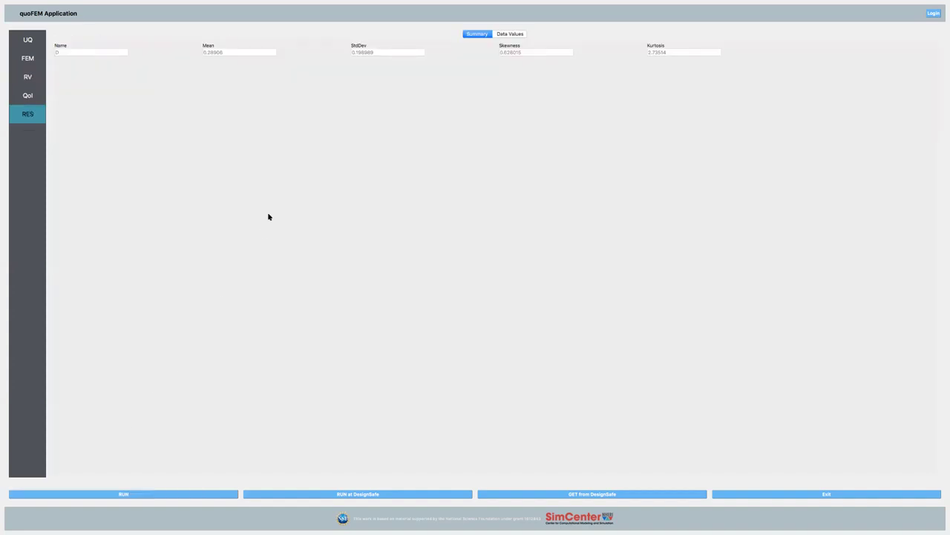
- View the frequency histograms of a and b and the scatter plot of a against b for the new run
left_click(509, 35)
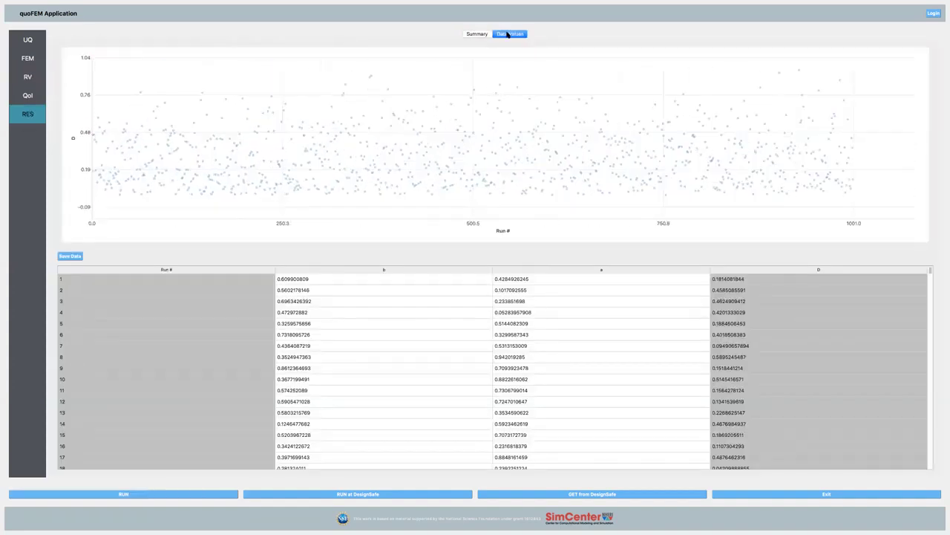
left_click(527, 293)
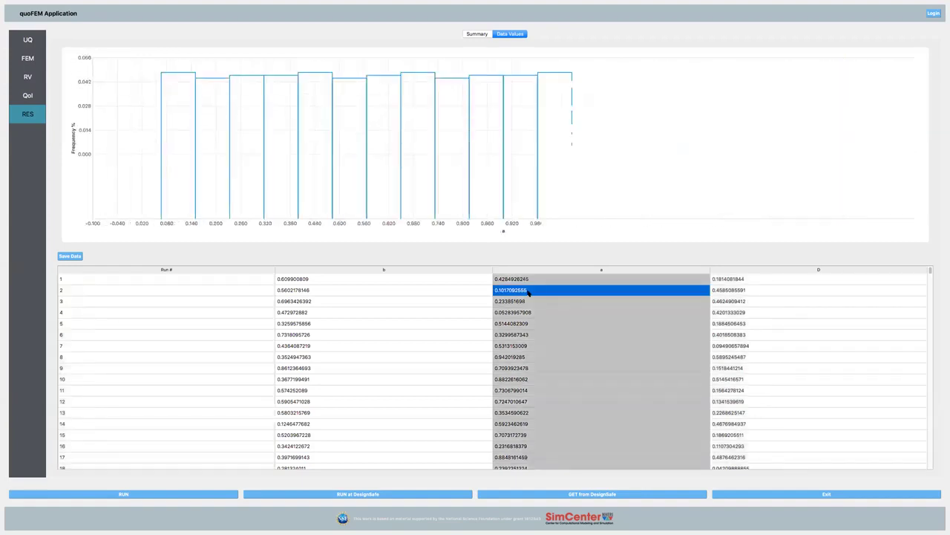
left_click(444, 293)
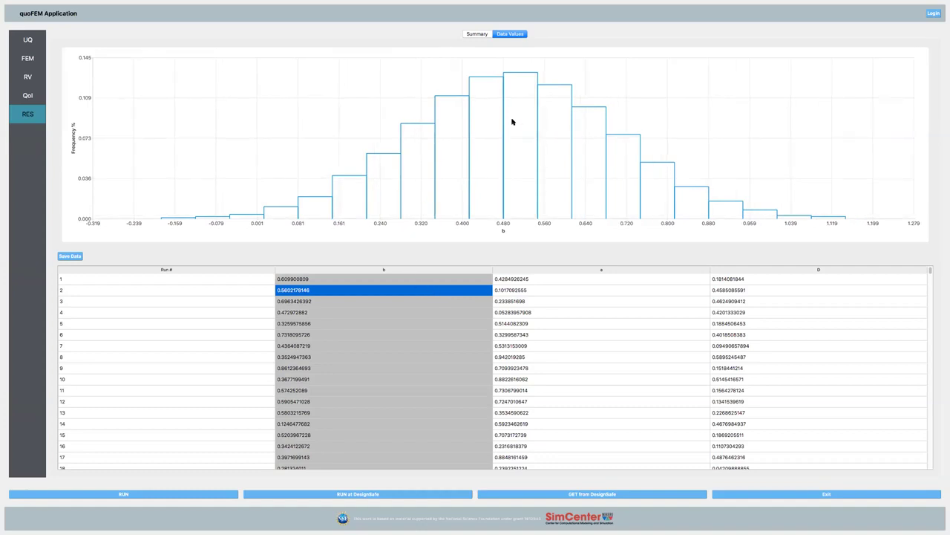
left_click(562, 299)
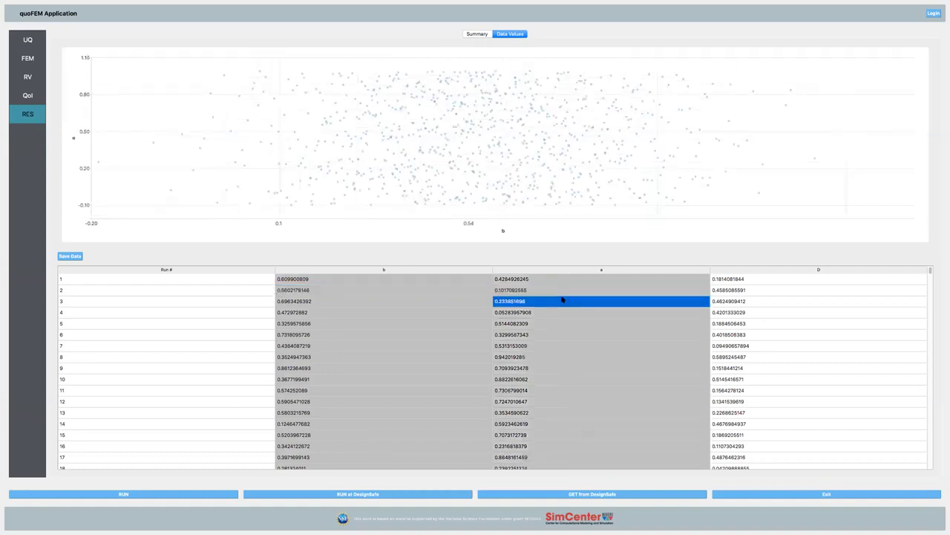
left_click(562, 299)
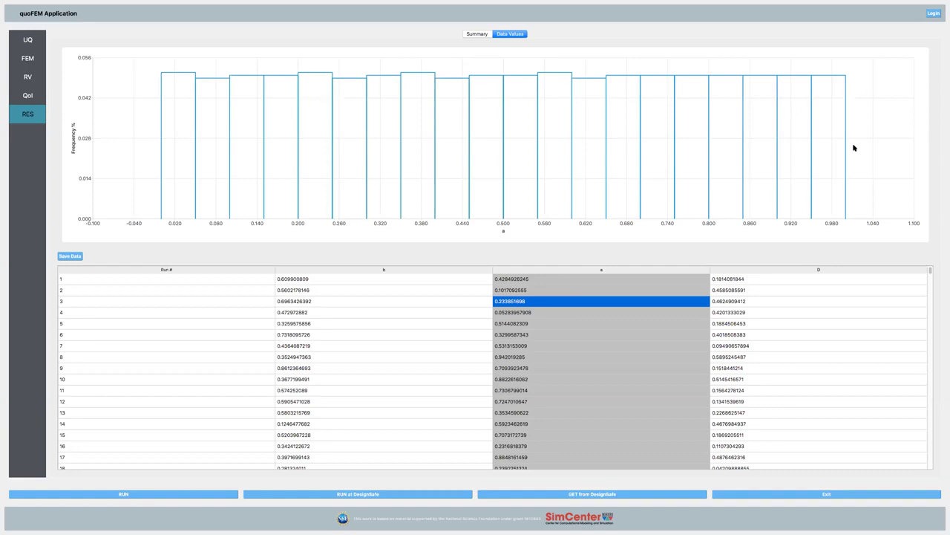
- Exit quoFEM, switch to the quoFEM-TRAINING-2020 presentation in PowerPoint, and play it from the current slide to the Outline slide
left_click(828, 492)
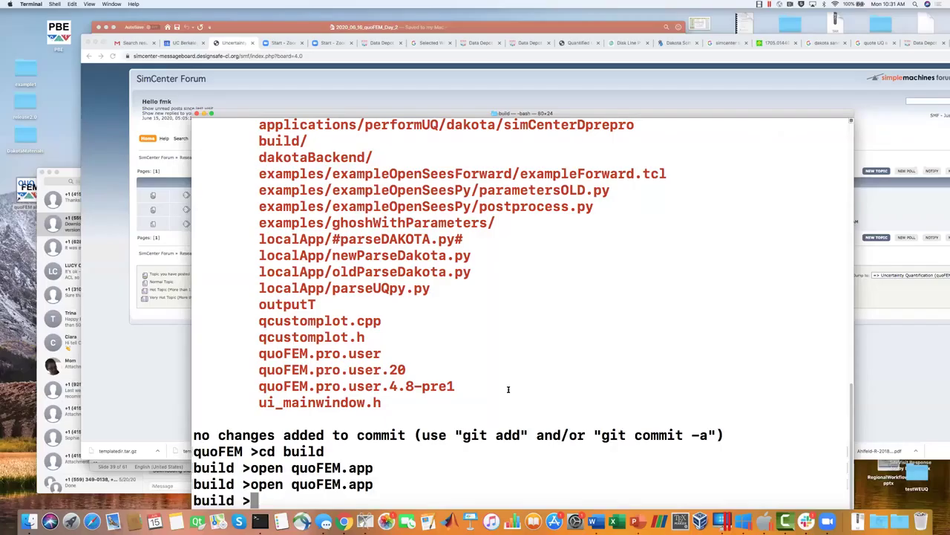
left_click(635, 521)
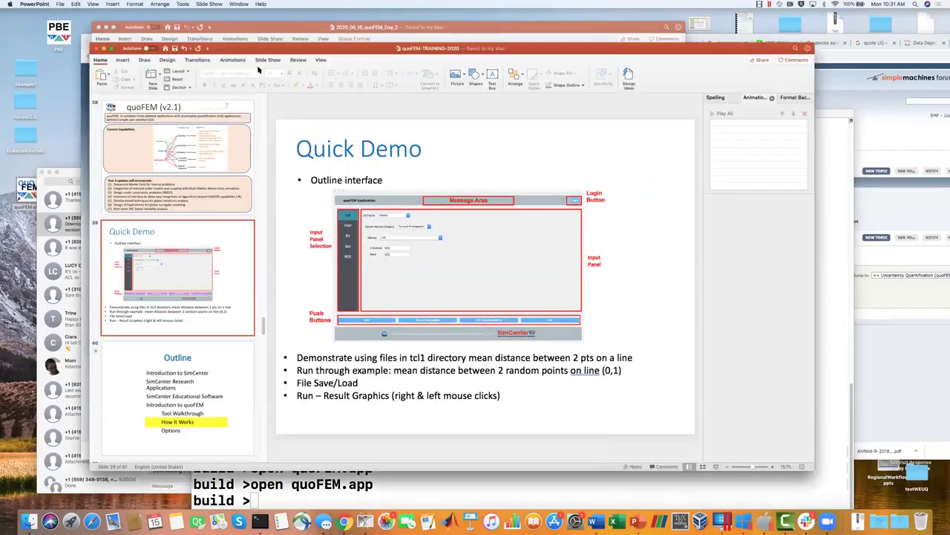
left_click(205, 4)
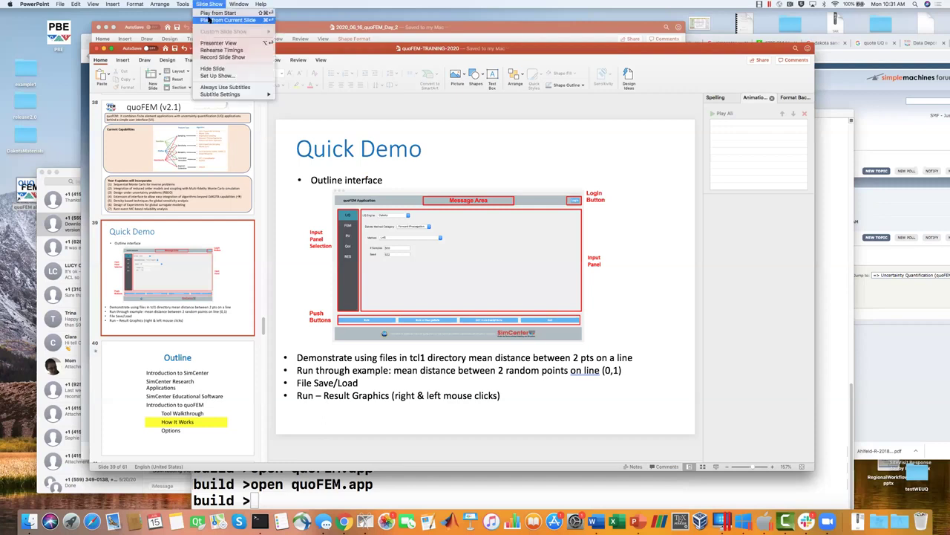
left_click(210, 20)
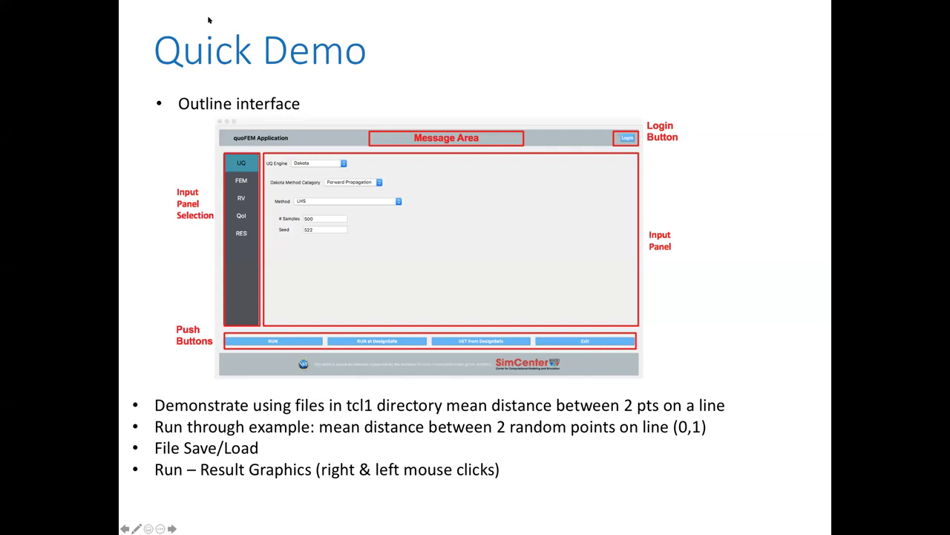
key("Right")
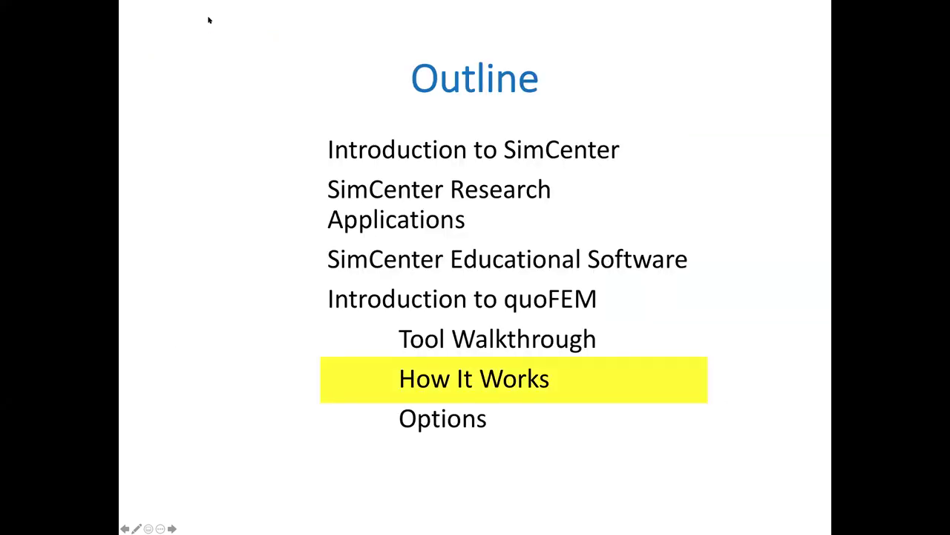
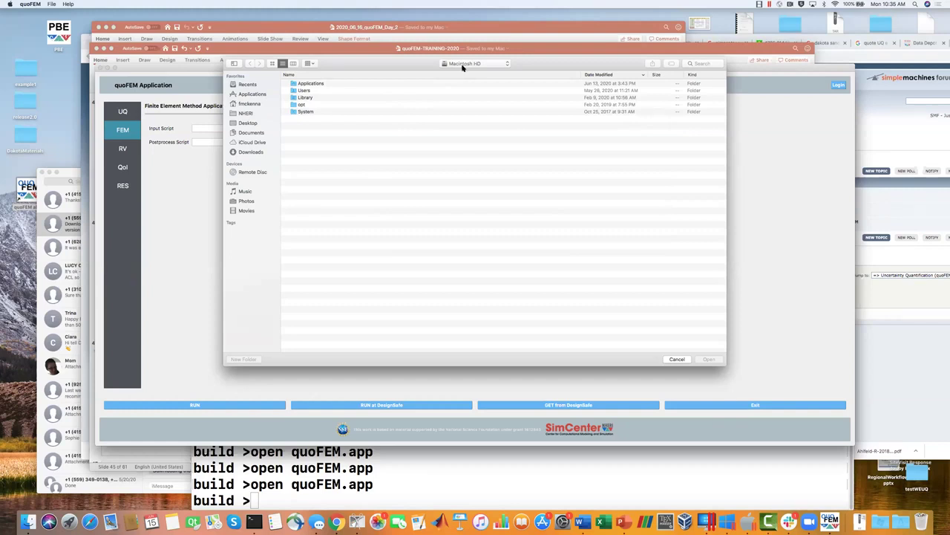
- Select Truss.tcl from the trussTcl1 folder in quoFEM_Examples on the Desktop as the OpenSees input script
left_click(463, 64)
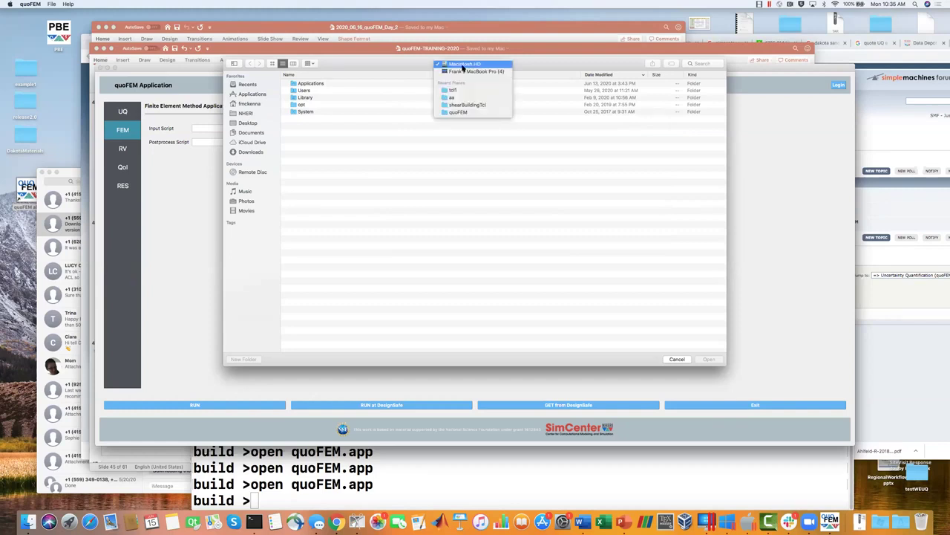
left_click(252, 124)
left_click(252, 124)
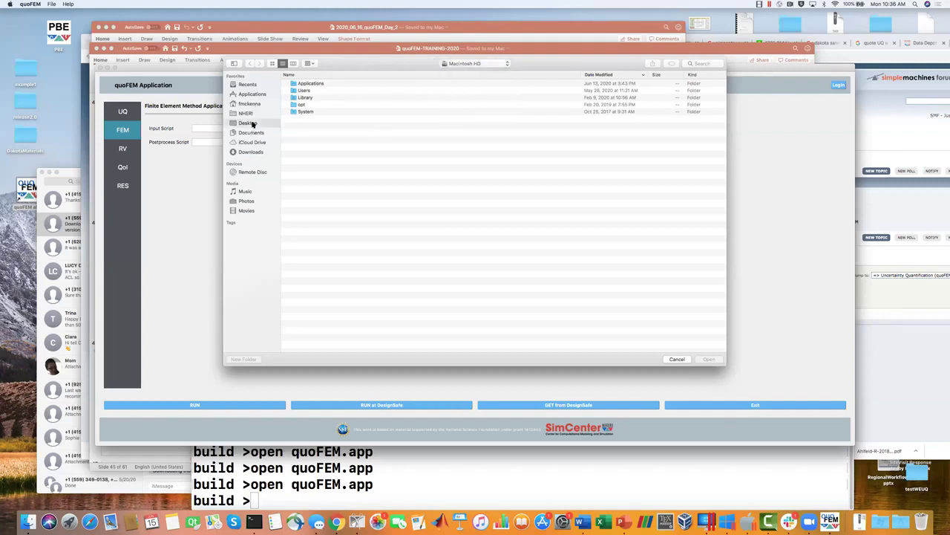
double_click(321, 90)
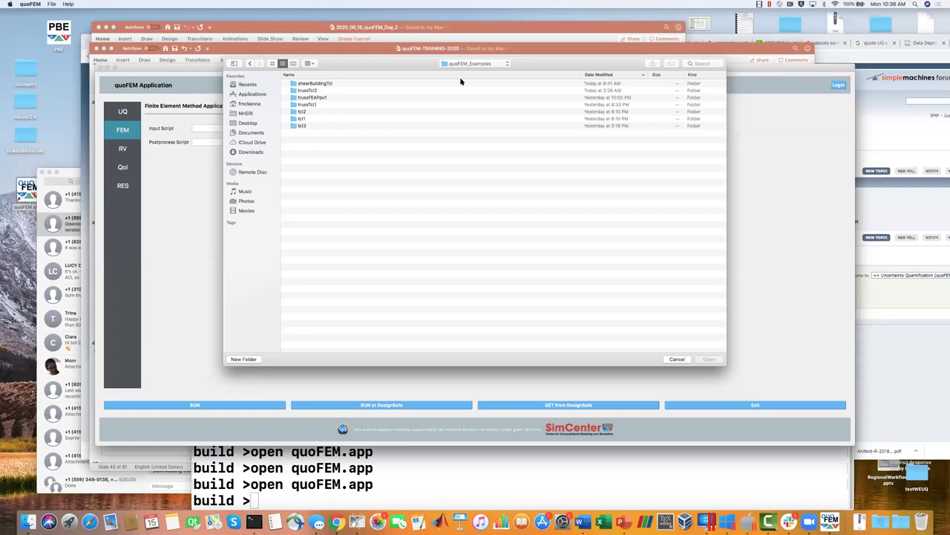
left_click(311, 105)
double_click(311, 105)
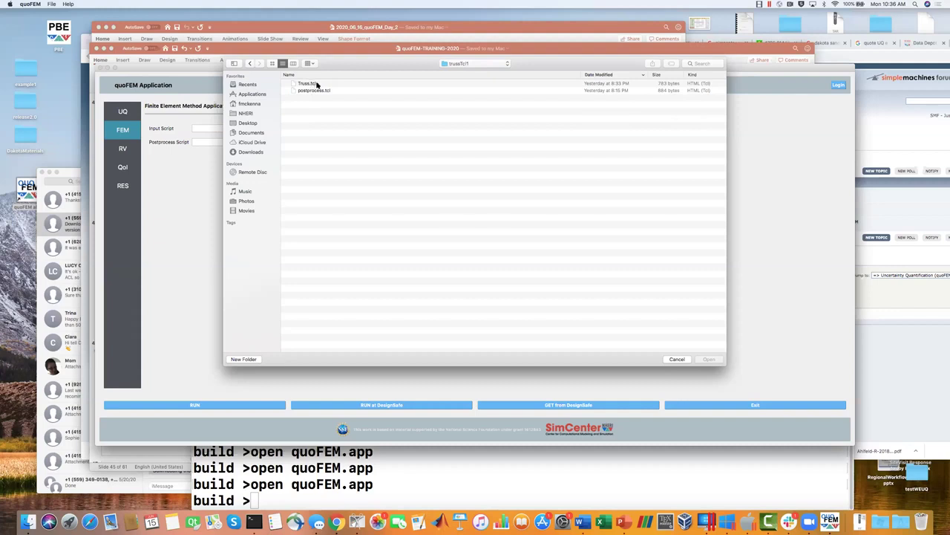
left_click(317, 85)
left_click(709, 360)
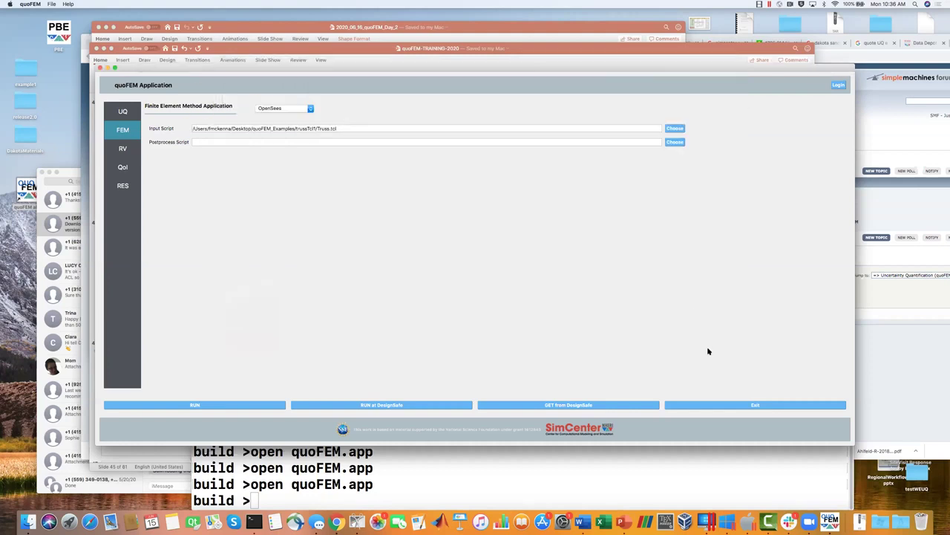
- Select postprocess.tcl from the trussTcl1 folder as the postprocess script
left_click(672, 145)
left_click(340, 91)
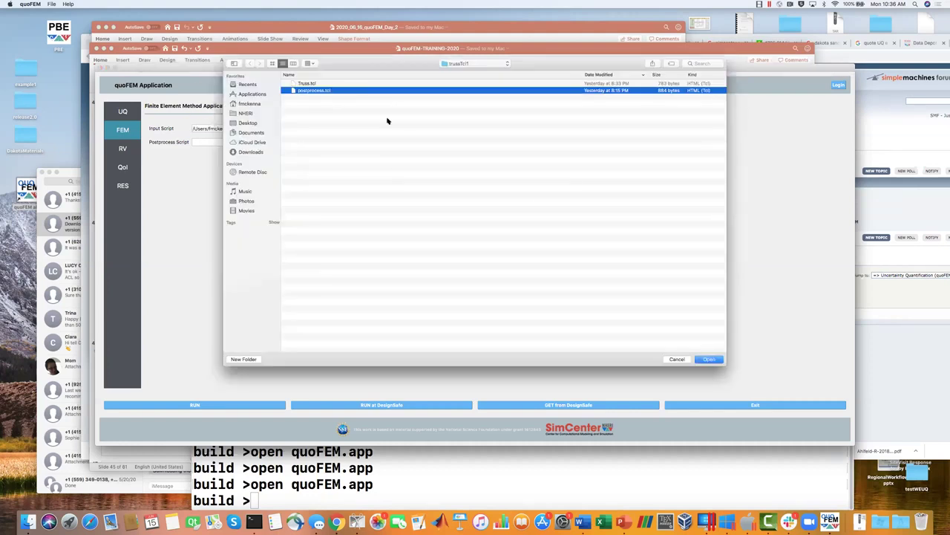
left_click(709, 359)
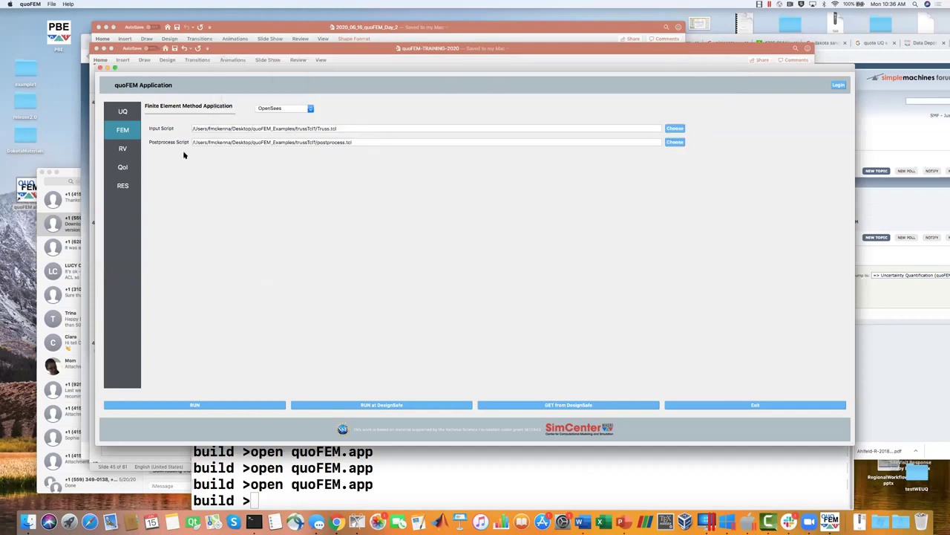
- Give random variable E a Normal distribution with mean 205 and standard deviation 15
left_click(124, 147)
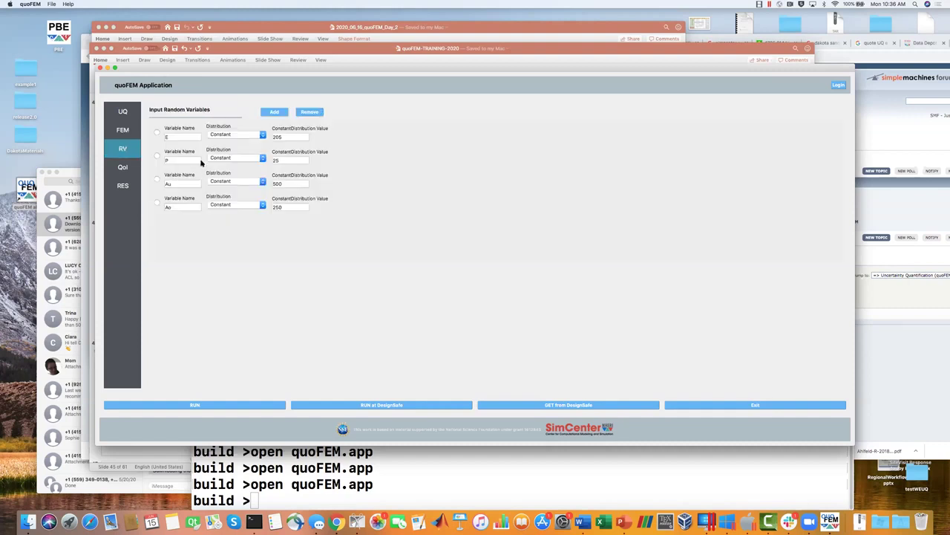
left_click(262, 135)
left_click(247, 109)
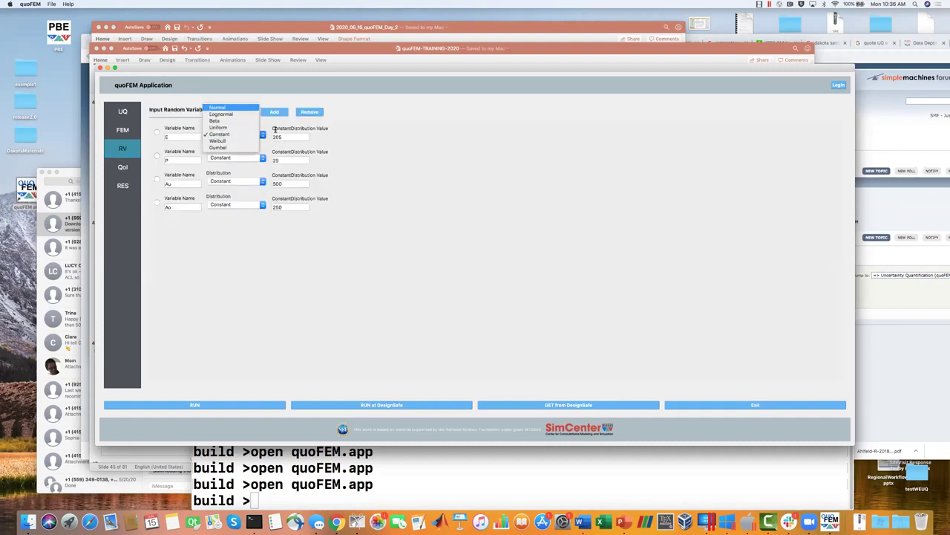
left_click(282, 137)
type("205")
left_click(323, 136)
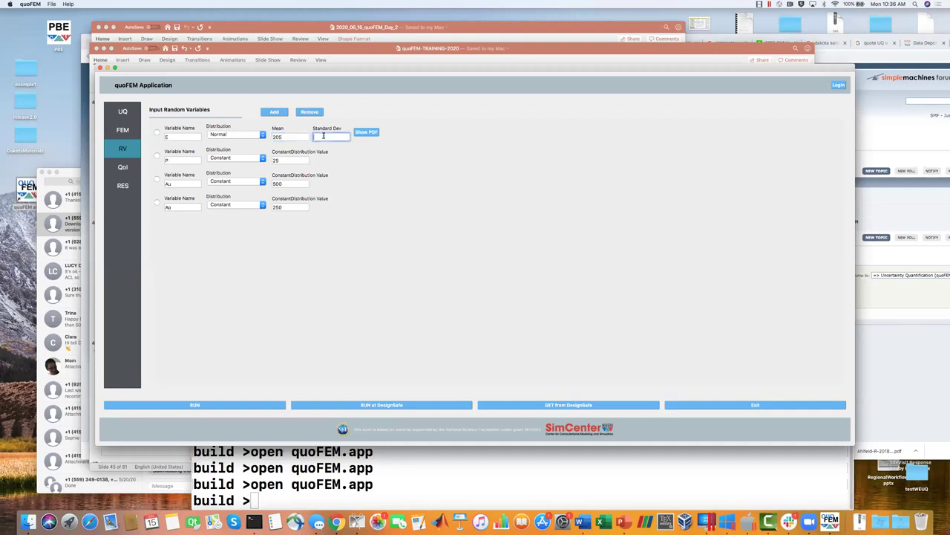
type("15")
- Give random variable P a Normal distribution with mean 25 and standard deviation 5
left_click(262, 159)
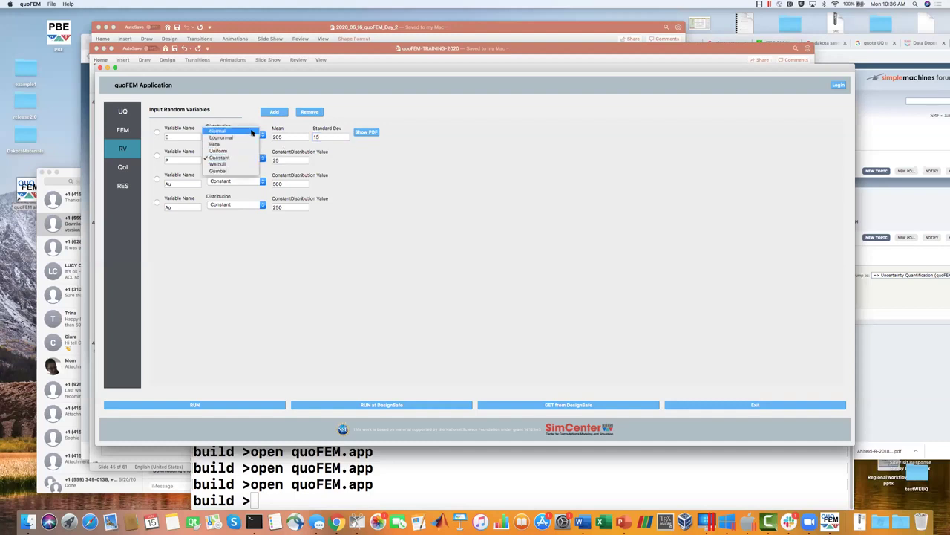
left_click(253, 133)
left_click(280, 161)
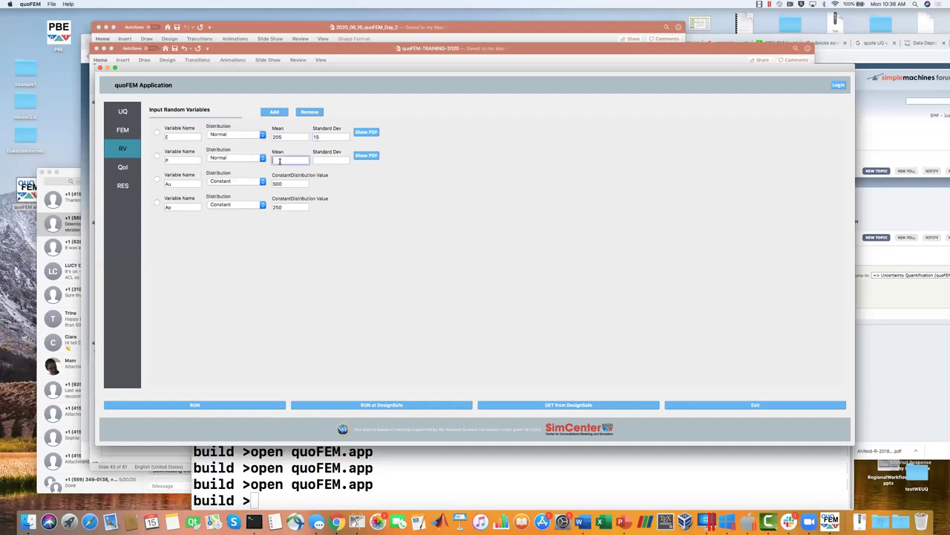
type("25")
left_click(329, 160)
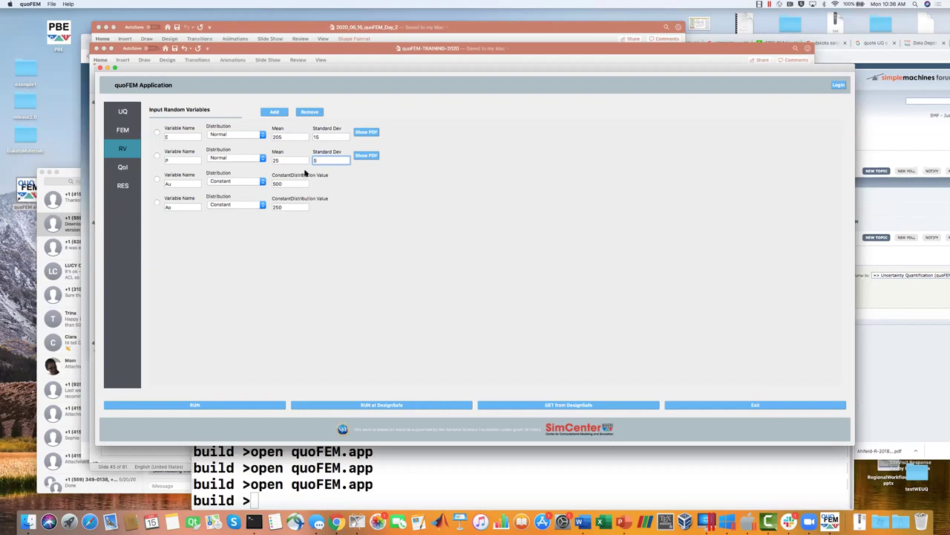
- Give random variable Au a Normal distribution with mean 500 and standard deviation 15
left_click(264, 184)
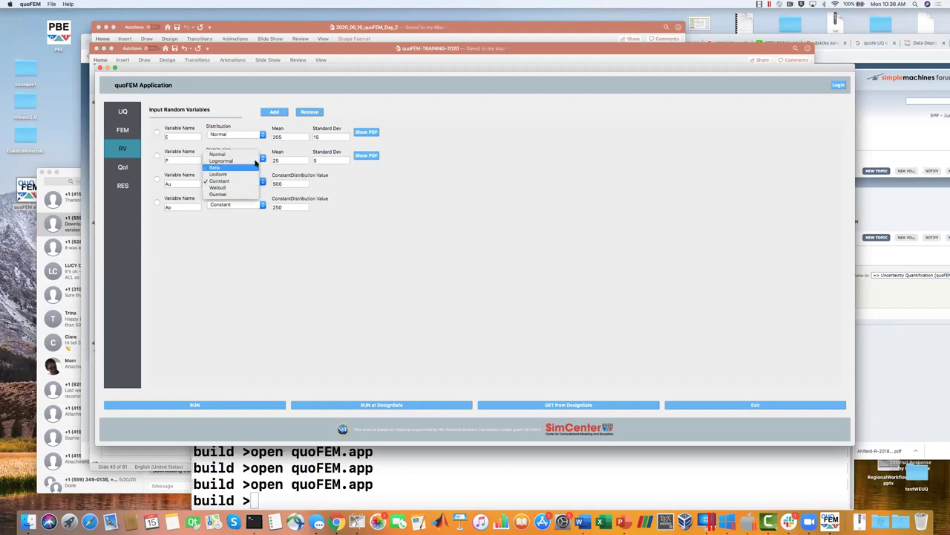
left_click(257, 154)
left_click(286, 184)
type("500")
left_click(331, 183)
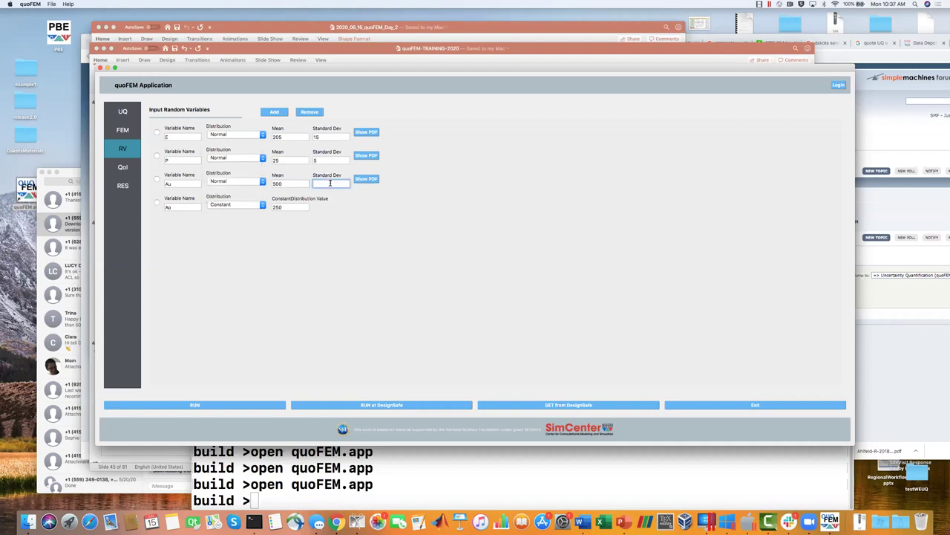
type("15")
- Give random variable Ao a Normal distribution with mean 250 and standard deviation 10
left_click(260, 207)
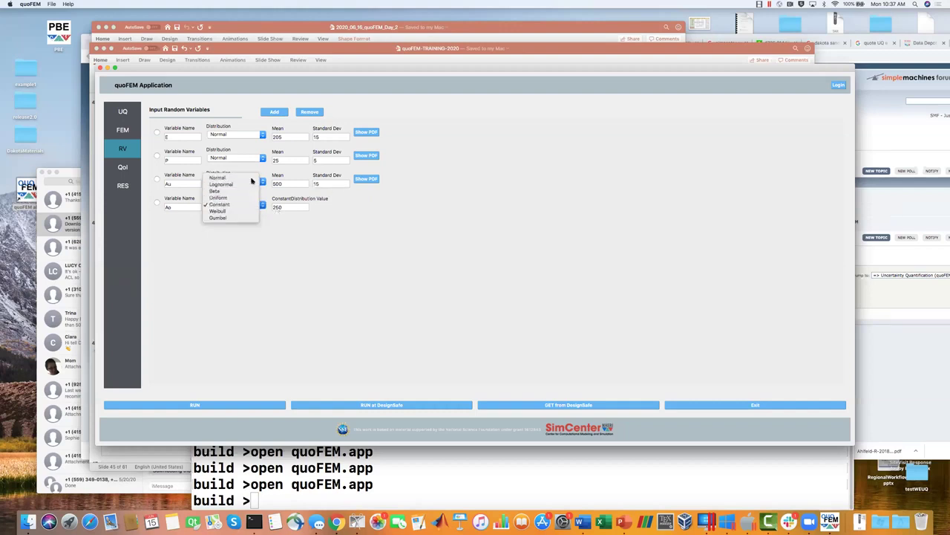
left_click(250, 178)
left_click(280, 208)
type("250")
left_click(326, 207)
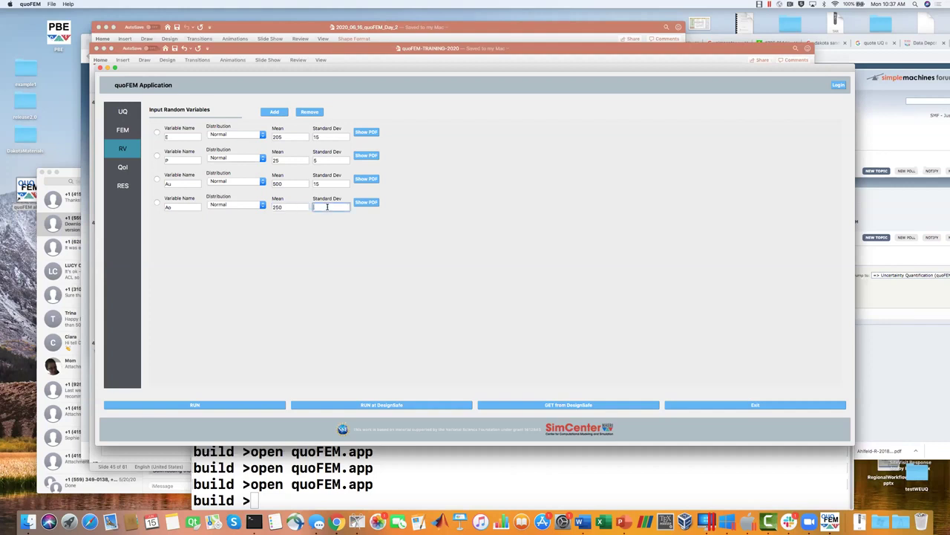
type("10")
- Name the first quantity of interest Node_3_Disp_2 and add a second quantity of interest
left_click(131, 169)
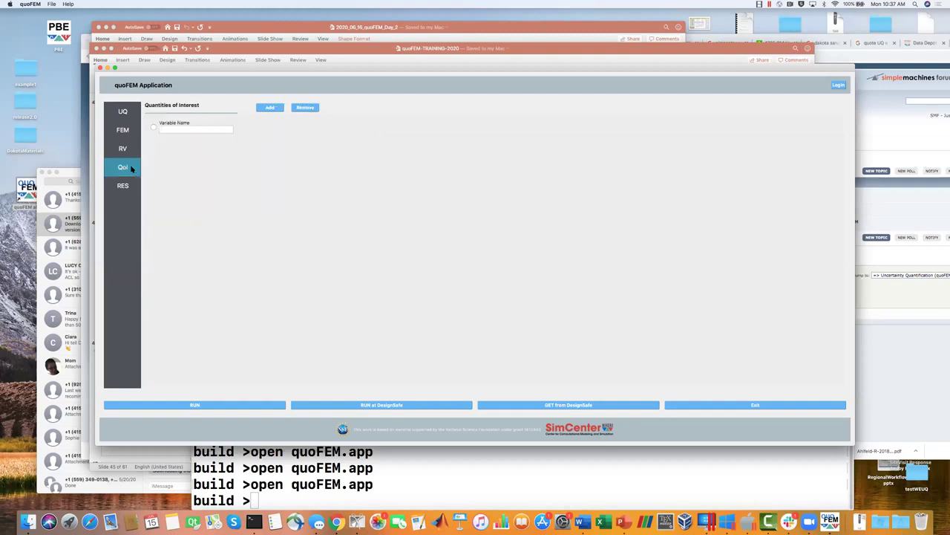
left_click(181, 129)
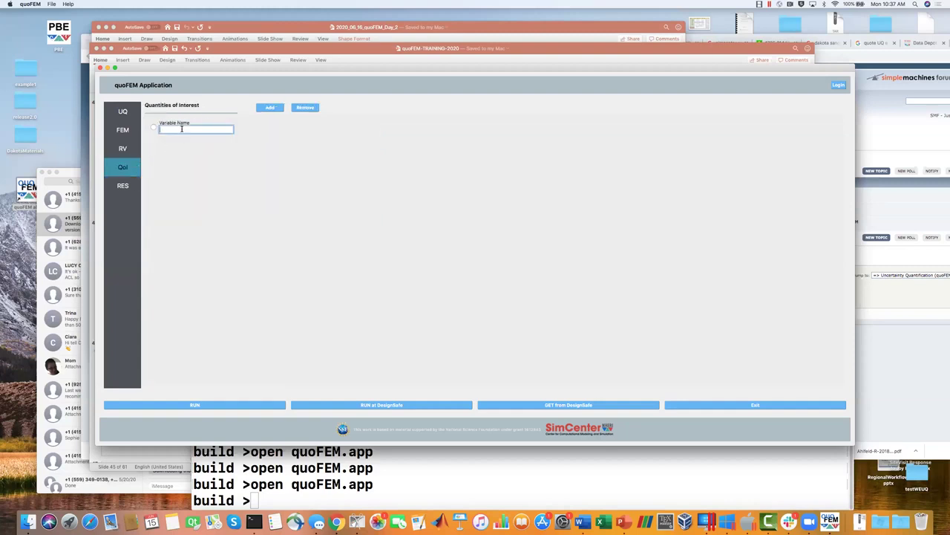
type("Node_3_Disp_2")
left_click(264, 109)
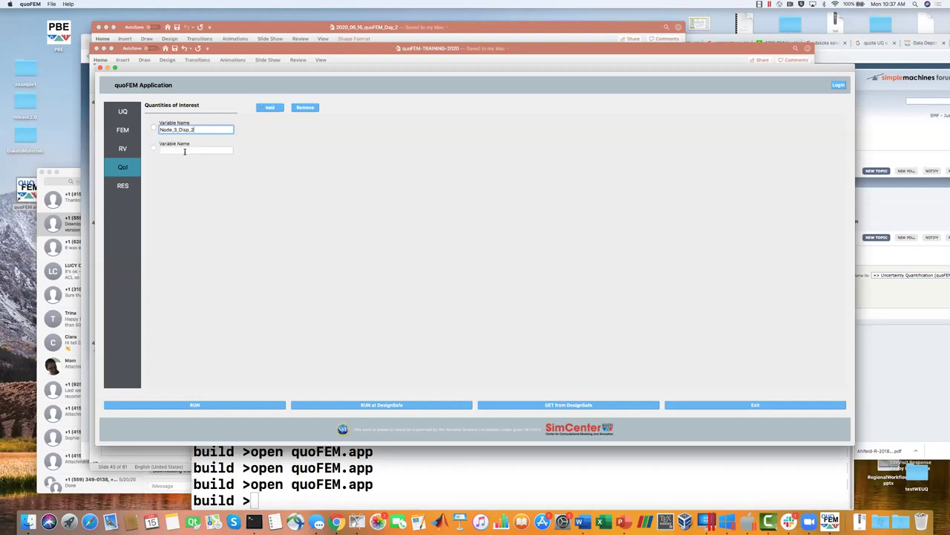
- Name the second quantity of interest Node_2_Disp_2 and run the forward propagation analysis locally
left_click(172, 150)
type("N")
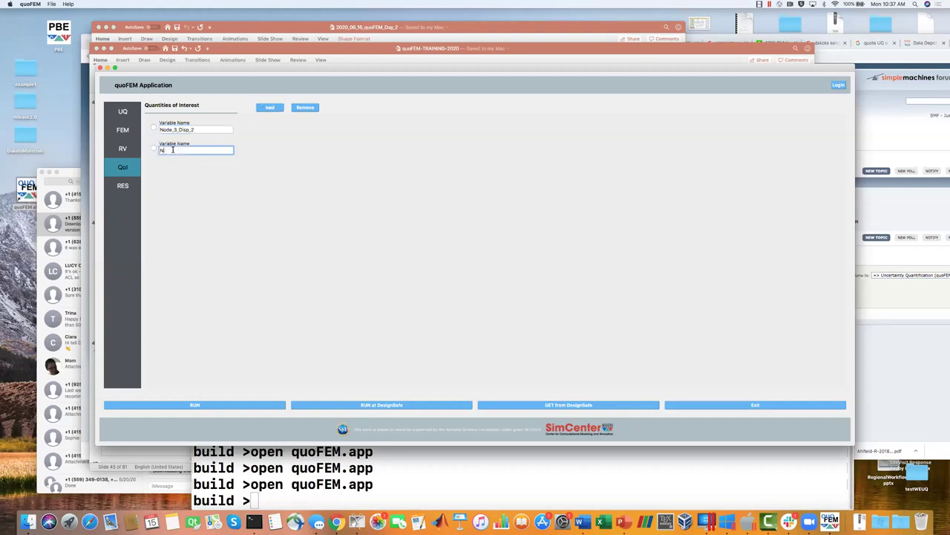
type("ode_2_Disp_2")
left_click(195, 176)
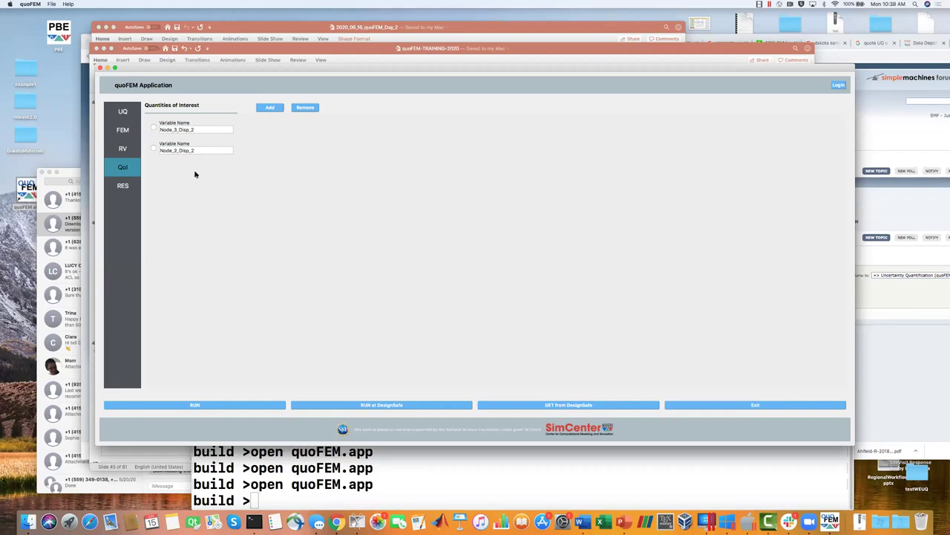
left_click(192, 405)
left_click(193, 406)
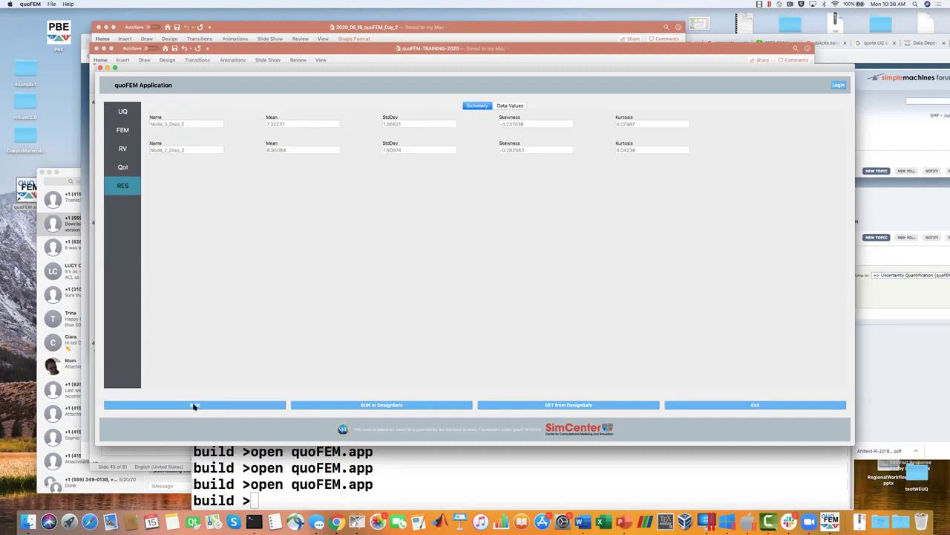
- Open the sampled data values of the results and plot random variable E as a frequency histogram
left_click(502, 106)
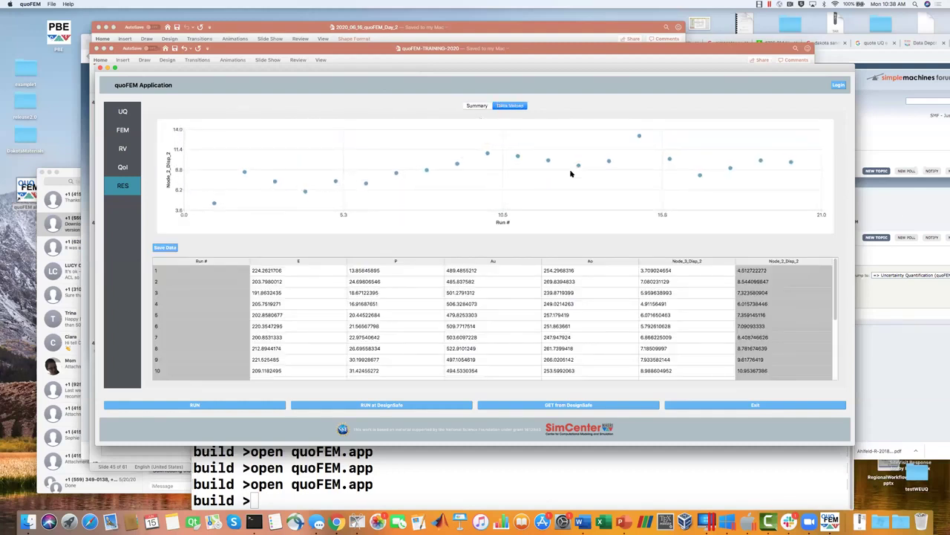
left_click(321, 276)
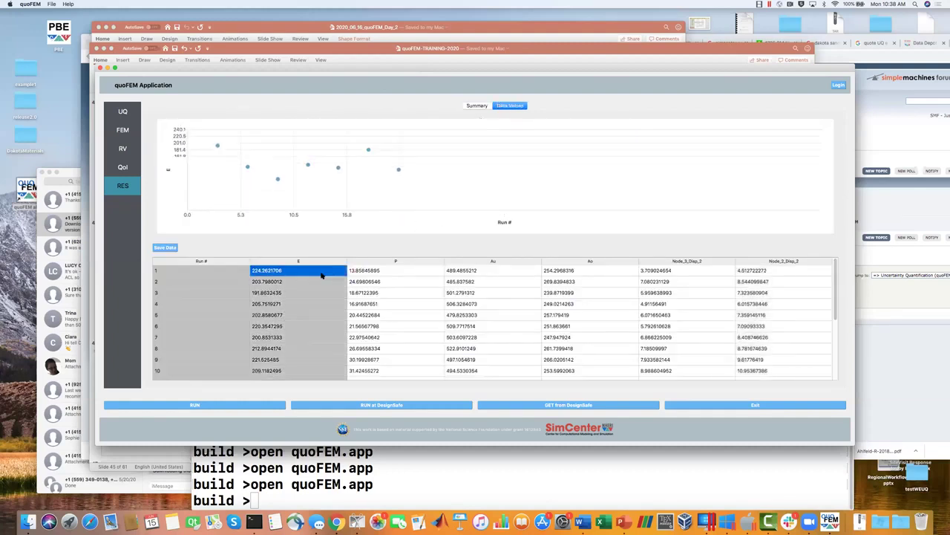
right_click(322, 276)
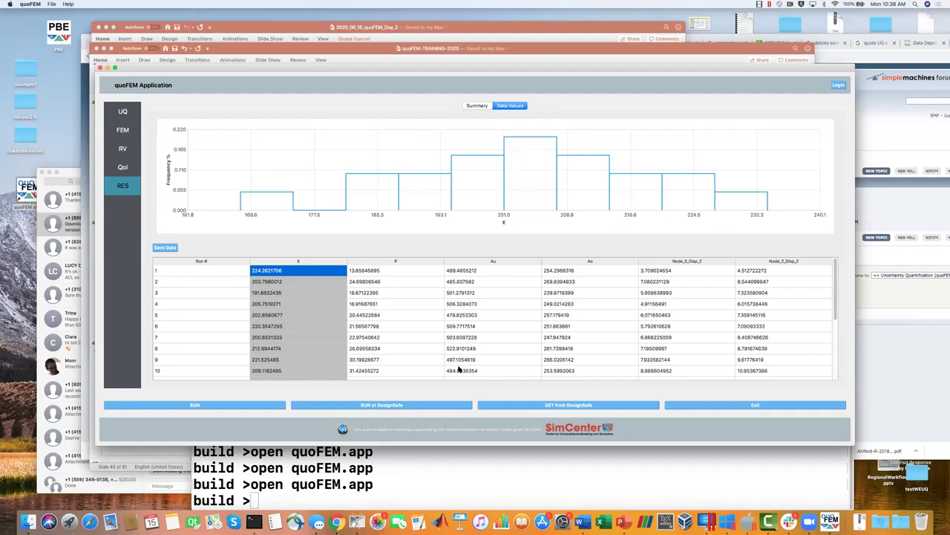
- Exit quoFEM, change to ~/Documents/quoFEM in the Terminal and list that folder's contents
left_click(701, 404)
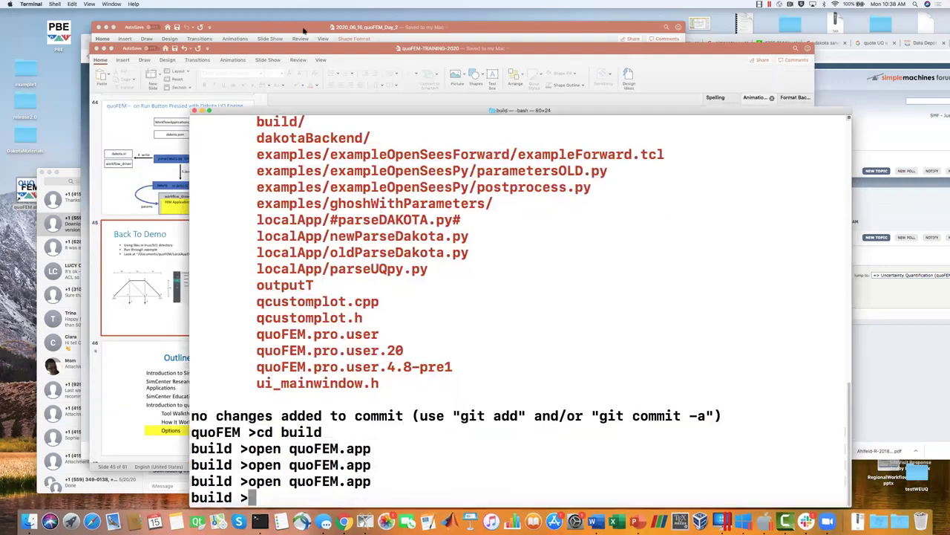
left_click_drag(445, 110, 402, 36)
type("cd ~/De")
key("BackSpace")
type("ocum")
key("Tab")
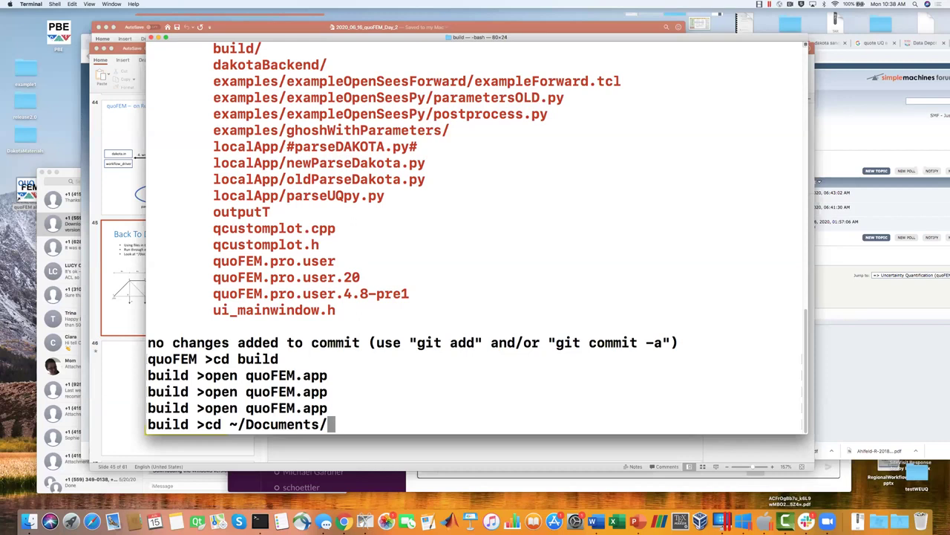
type("quoFEM")
key("Return")
type("ls")
key("Return")
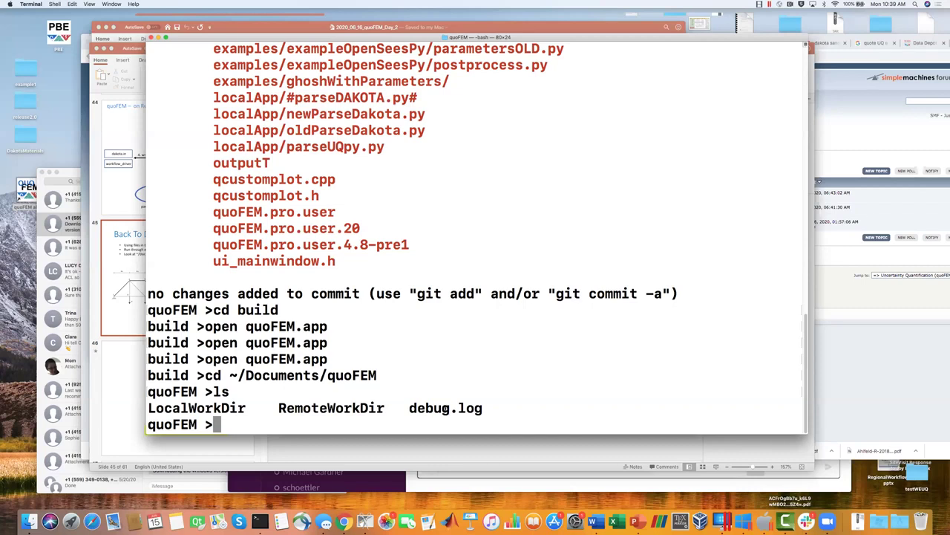
- Print debug.log in the terminal and look through its messages from the last run
type("caty de")
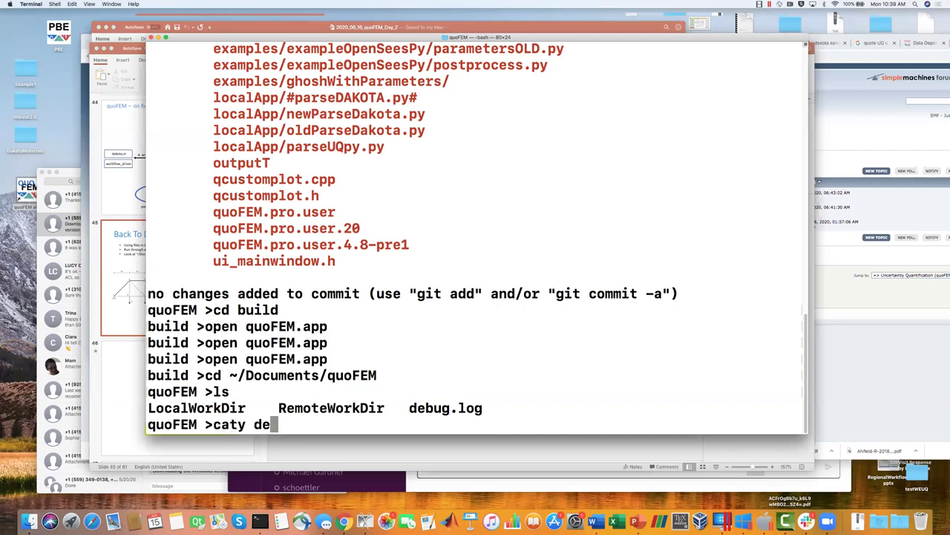
key("BackSpace")
key("BackSpace")
key("BackSpace")
key("BackSpace")
type("deb")
key("Tab")
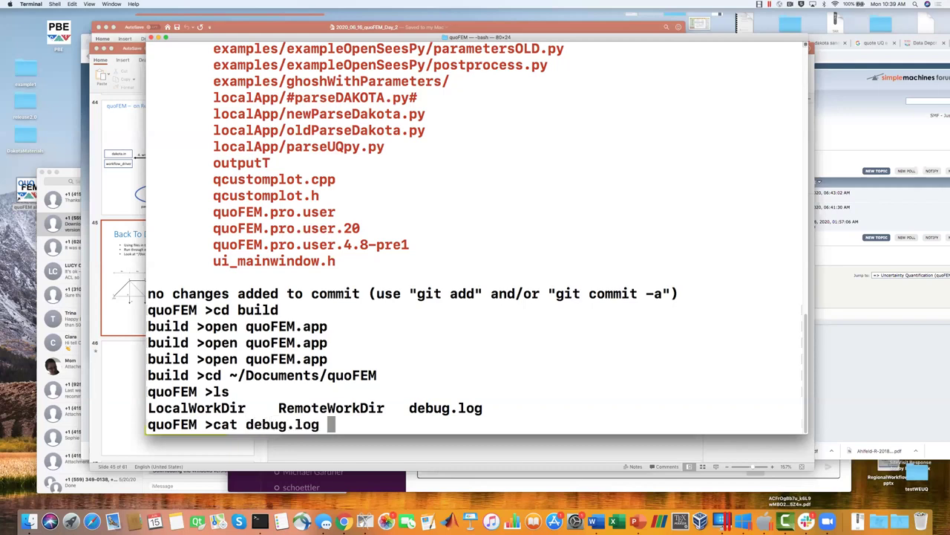
key("Return")
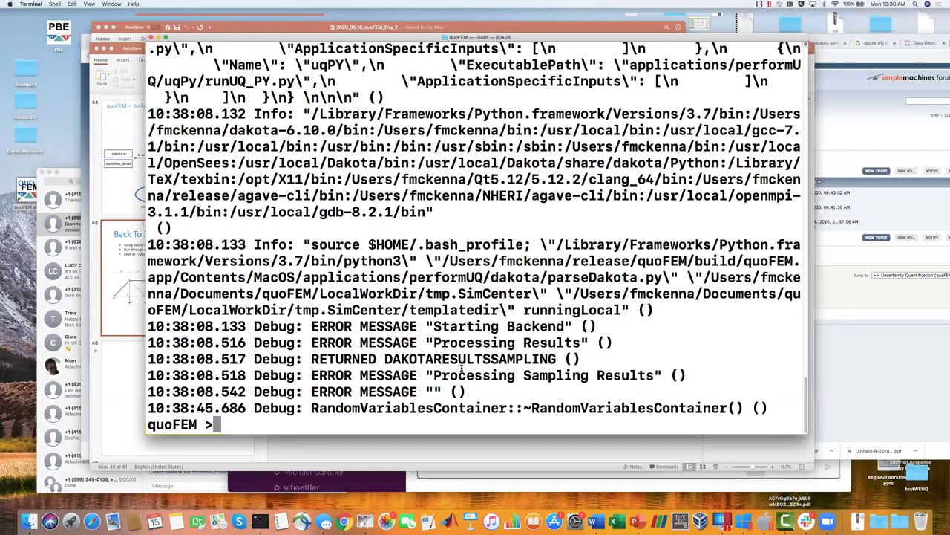
scroll(461, 367, "up", 7)
scroll(461, 367, "up", 1)
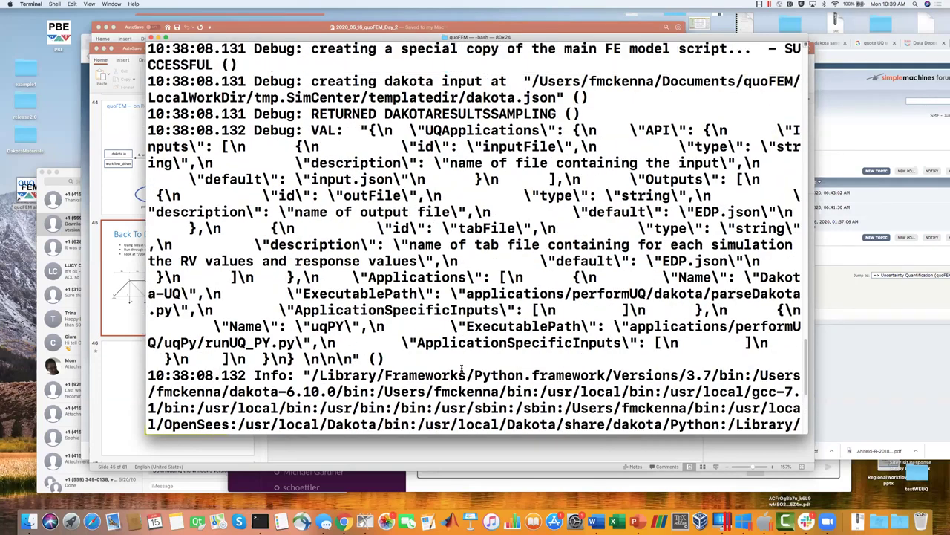
scroll(461, 367, "down", 8)
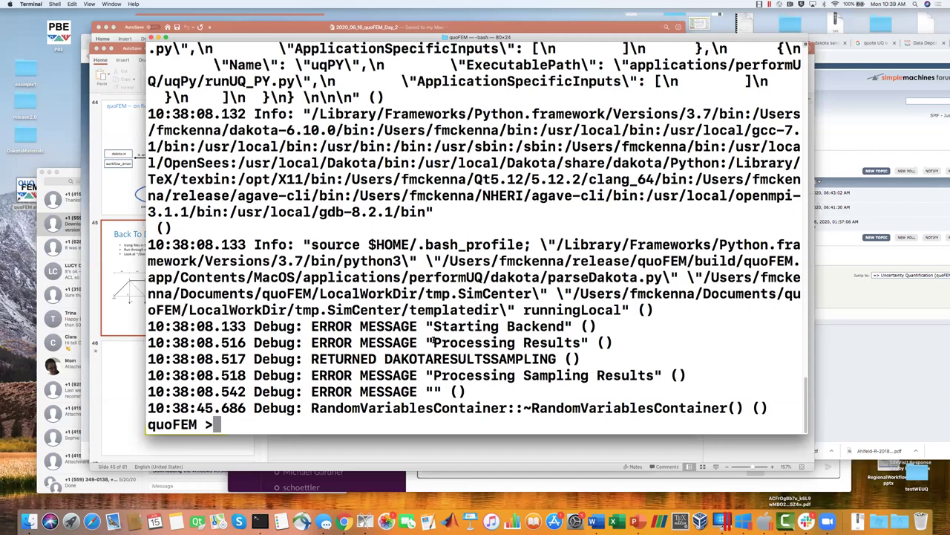
- Print the current working directory path and list the files in it
type("cd")
key("BackSpace")
key("BackSpace")
key("BackSpace")
type("pwd")
key("Return")
type("ls")
key("Return")
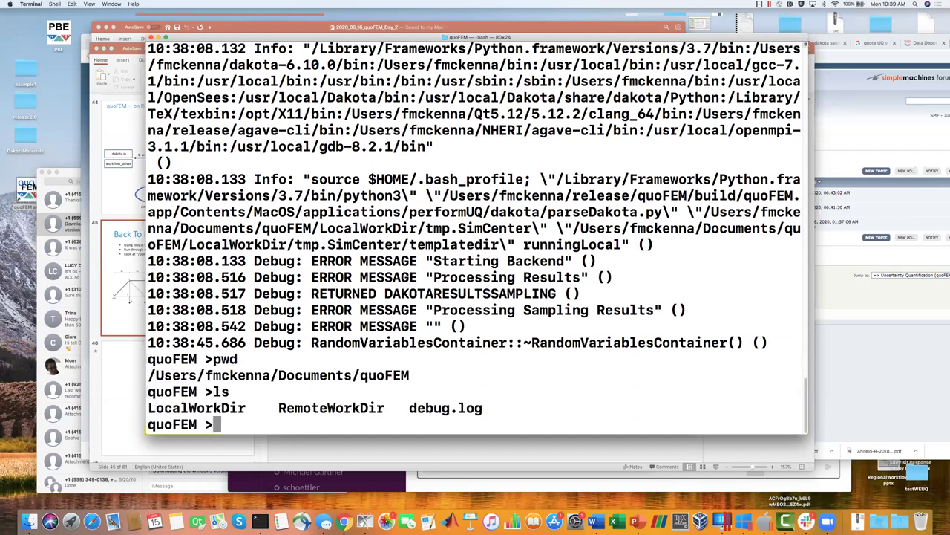
- Change into the LocalWorkDir directory and list its contents
type("cd LocalWorkDir/")
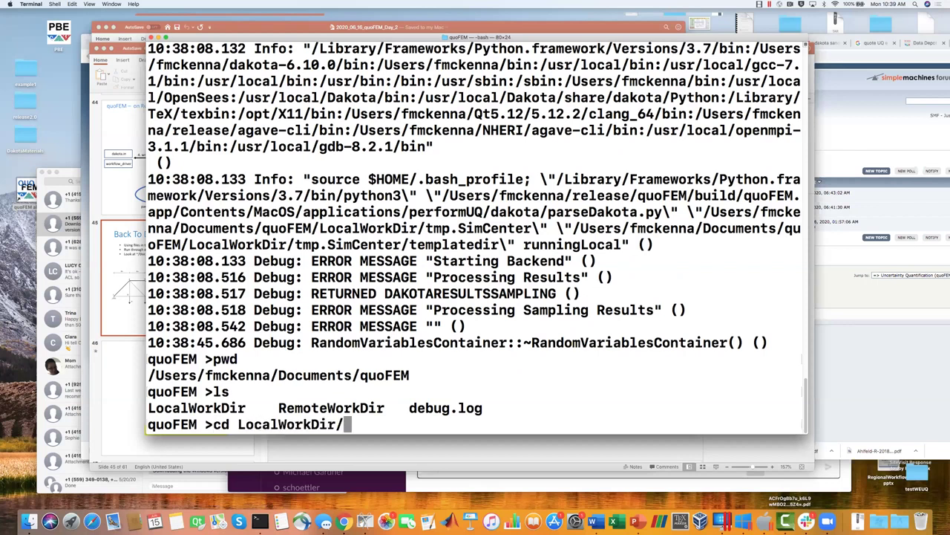
key("Return")
type("ls")
key("Return")
- Change into the tmp.SimCenter directory and list the files produced by the Dakota run
type("cd tmp.SimCenter")
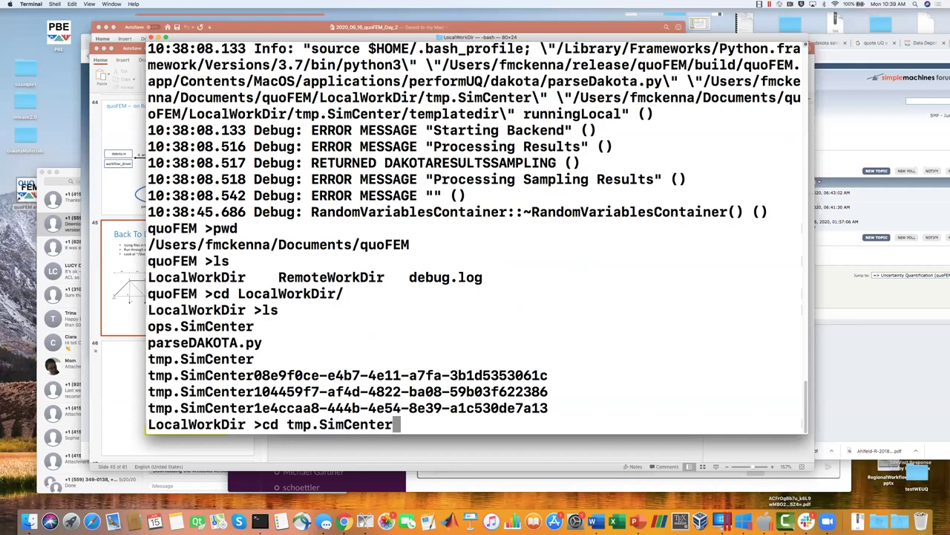
key("Return")
type("ls")
key("Return")
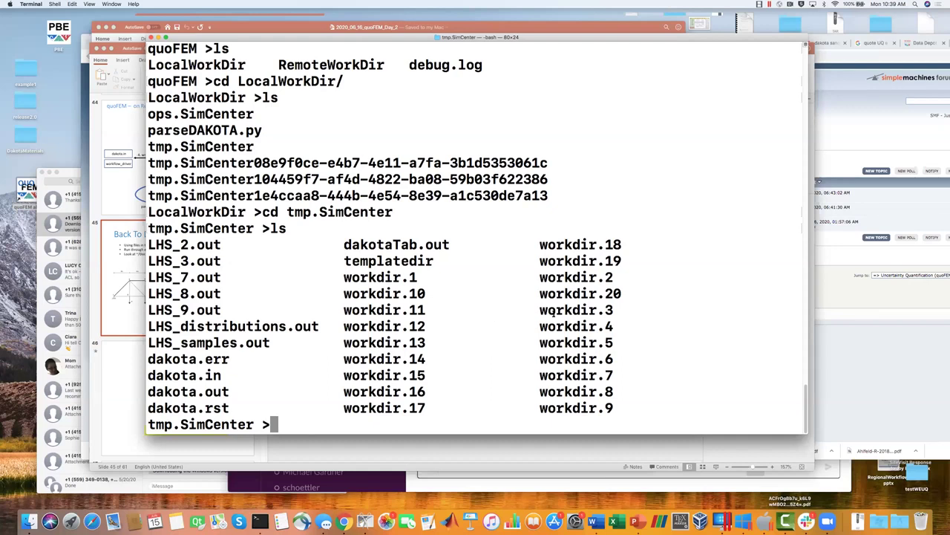
- Change into the templatedir directory and list its files
type("cd te")
key("Tab")
key("Return")
type("ls")
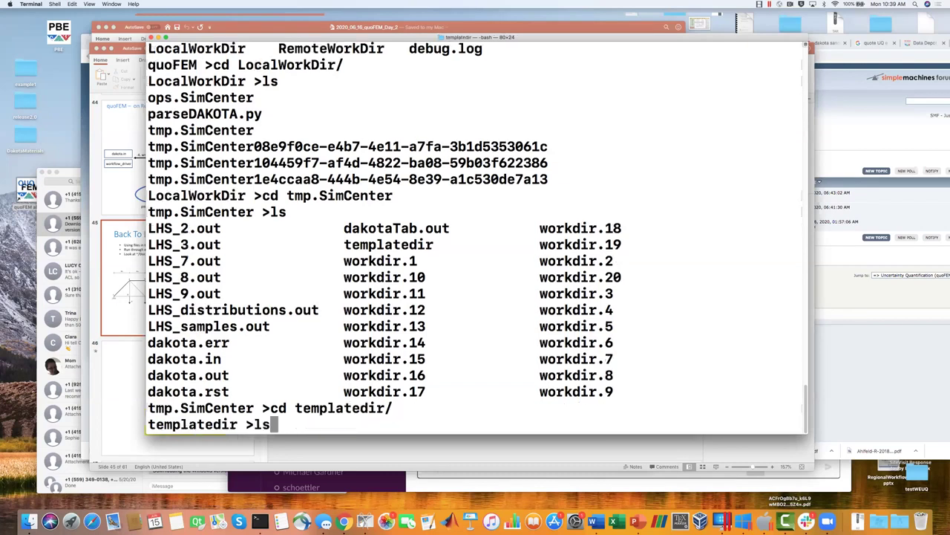
key("Return")
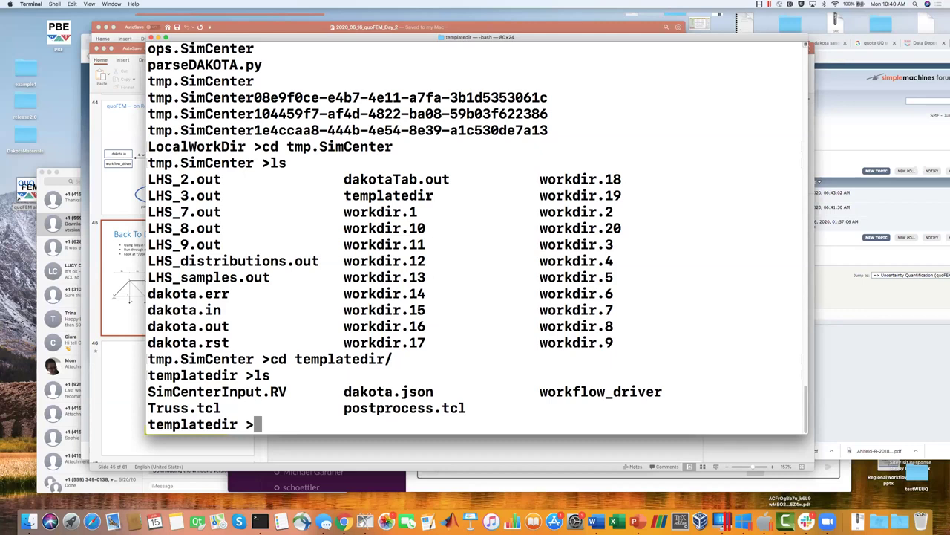
- Print dakota.json in the terminal and go back to the beginning of its output
type("cat d")
key("Tab")
key("Return")
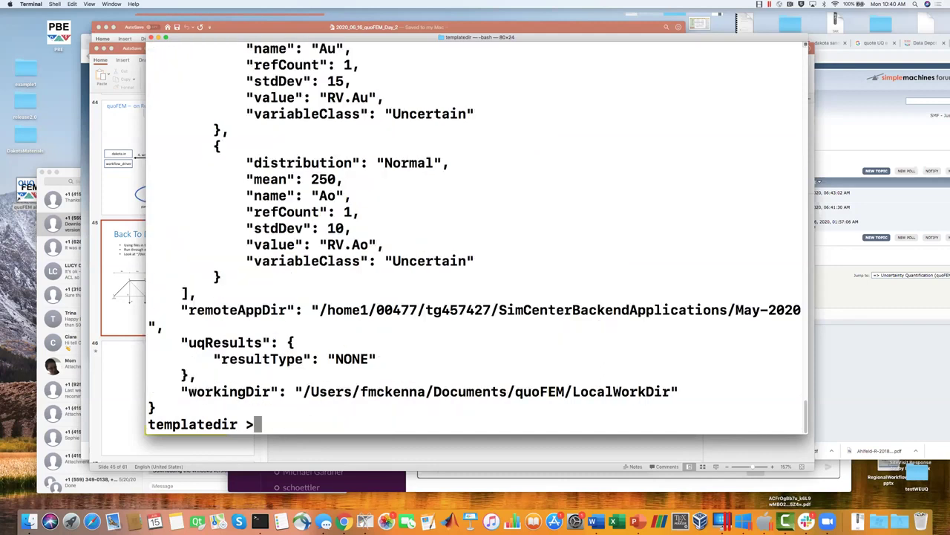
scroll(436, 326, "up", 10)
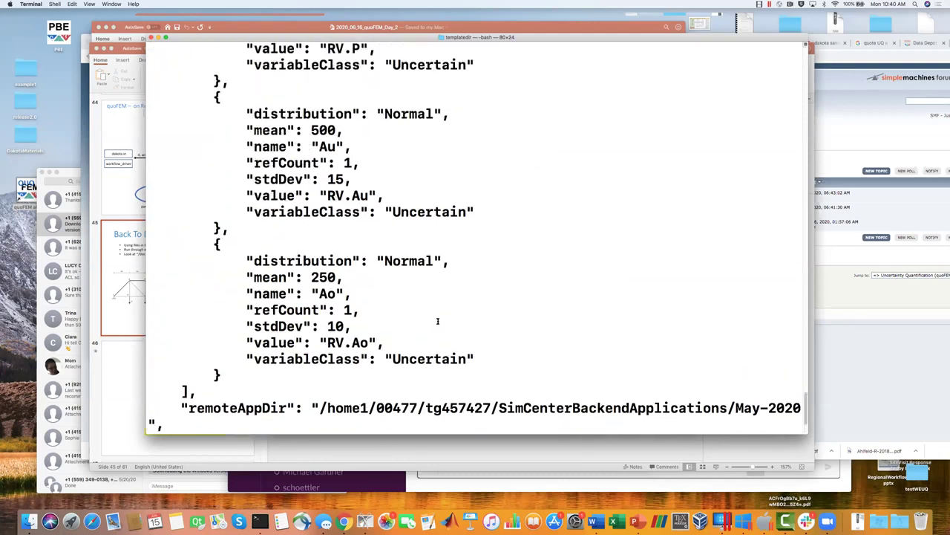
scroll(438, 321, "up", 15)
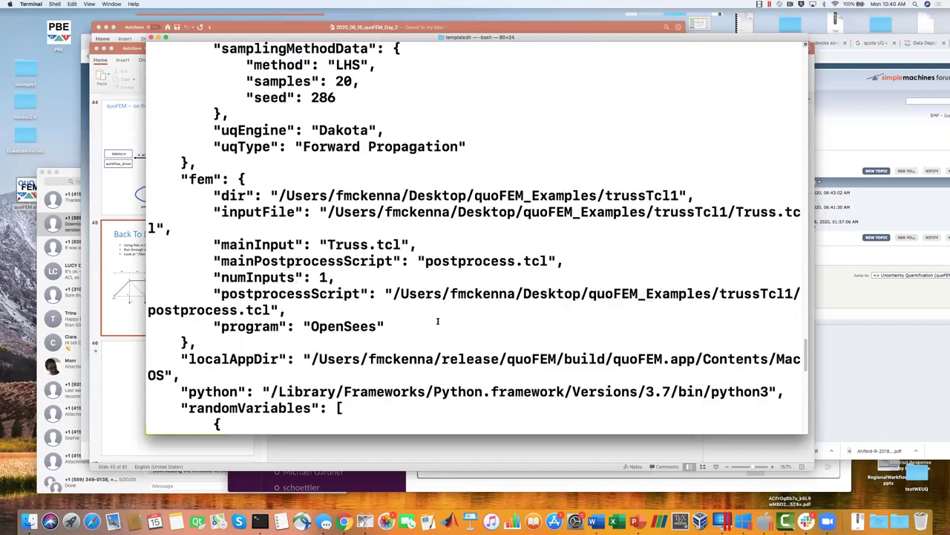
scroll(438, 321, "up", 5)
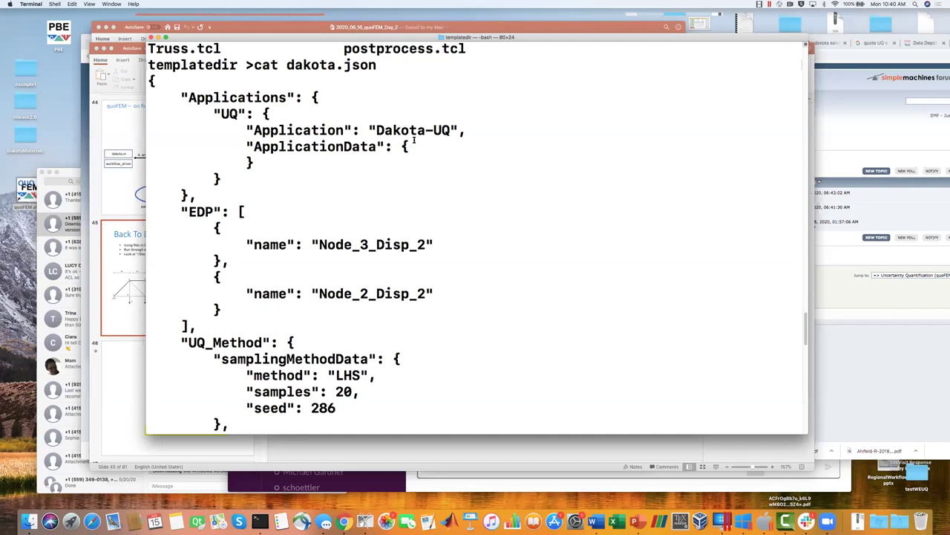
- Examine the EDP, UQ_Method, fem and randomVariables sections of dakota.json through to the end of the file
scroll(414, 141, "down", 3)
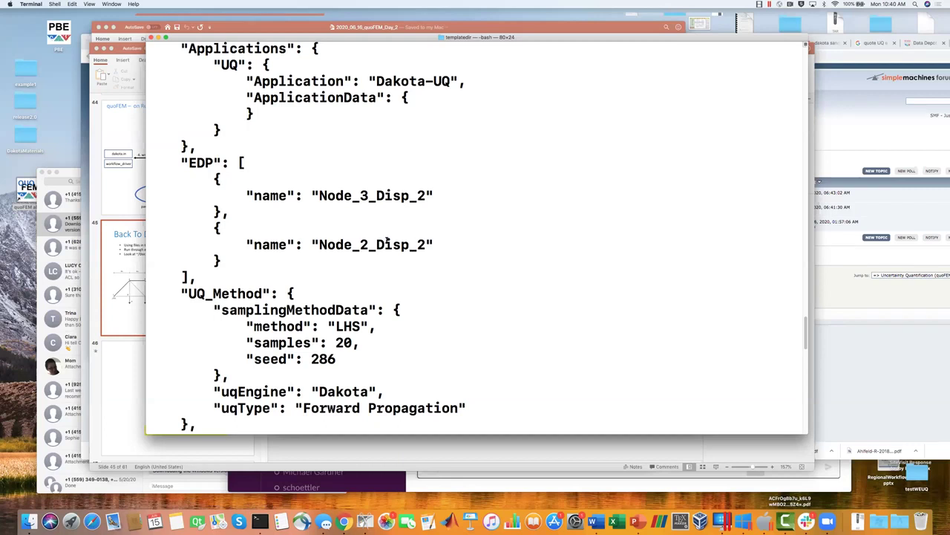
scroll(385, 242, "down", 5)
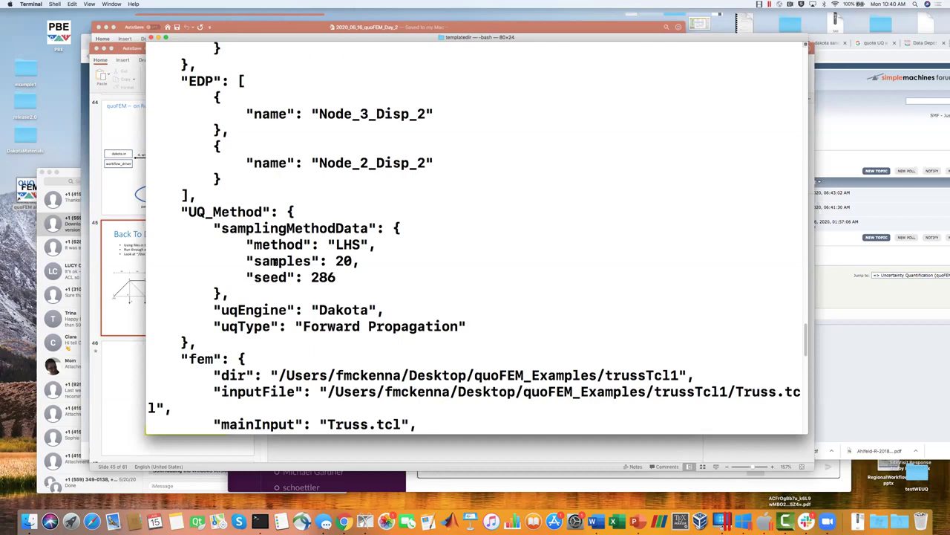
scroll(271, 260, "down", 2)
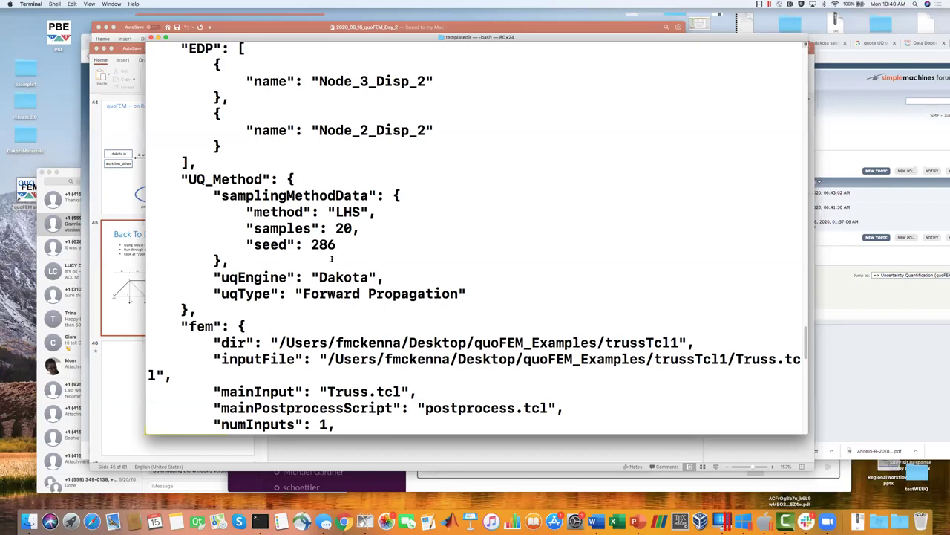
scroll(324, 261, "down", 1)
scroll(324, 260, "down", 3)
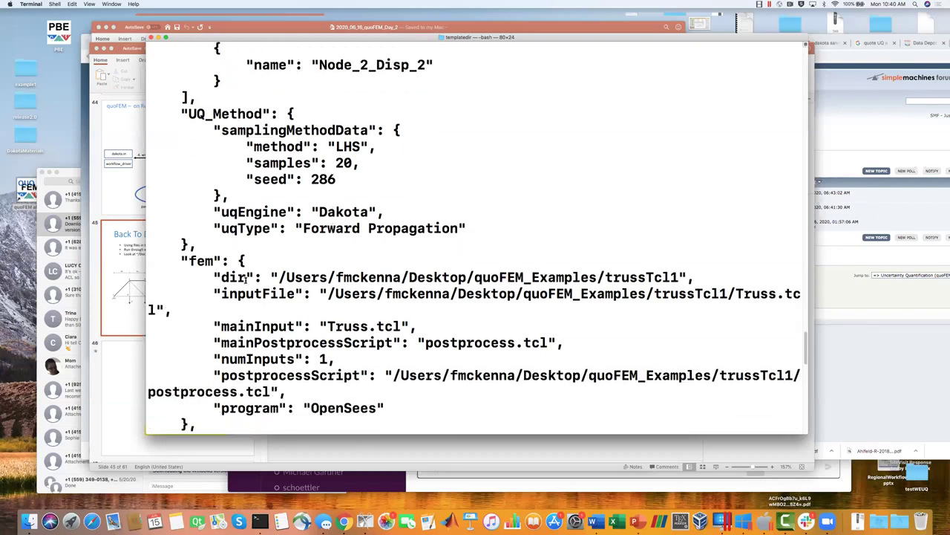
scroll(243, 314, "down", 1)
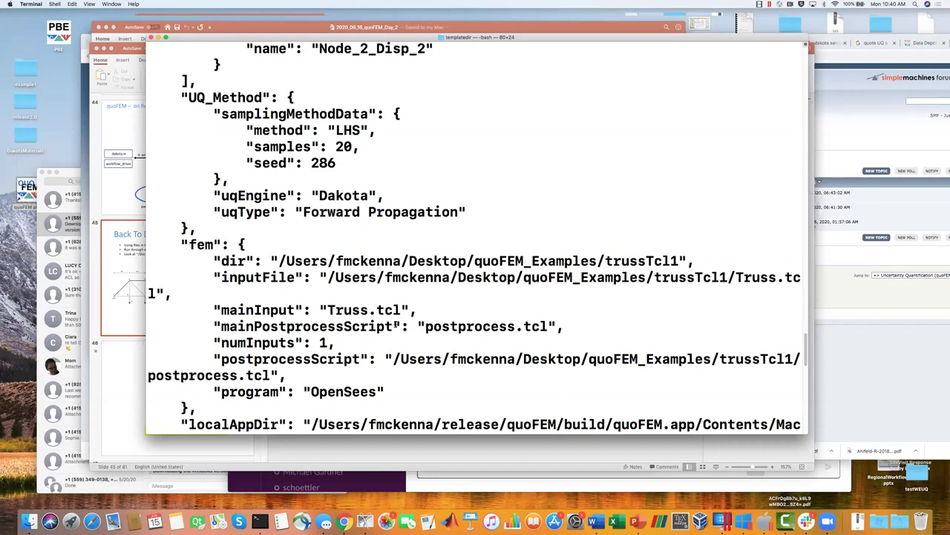
scroll(396, 324, "down", 5)
scroll(396, 325, "down", 6)
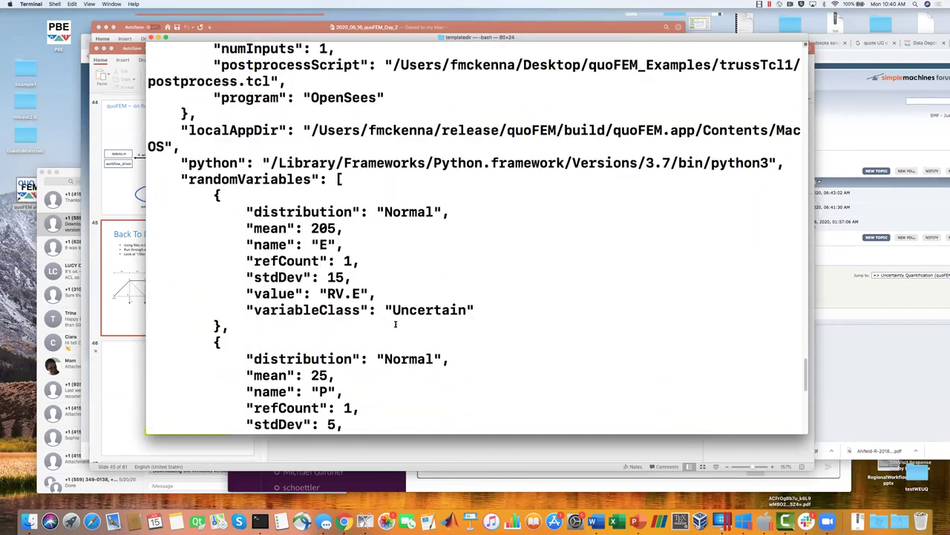
scroll(352, 273, "down", 5)
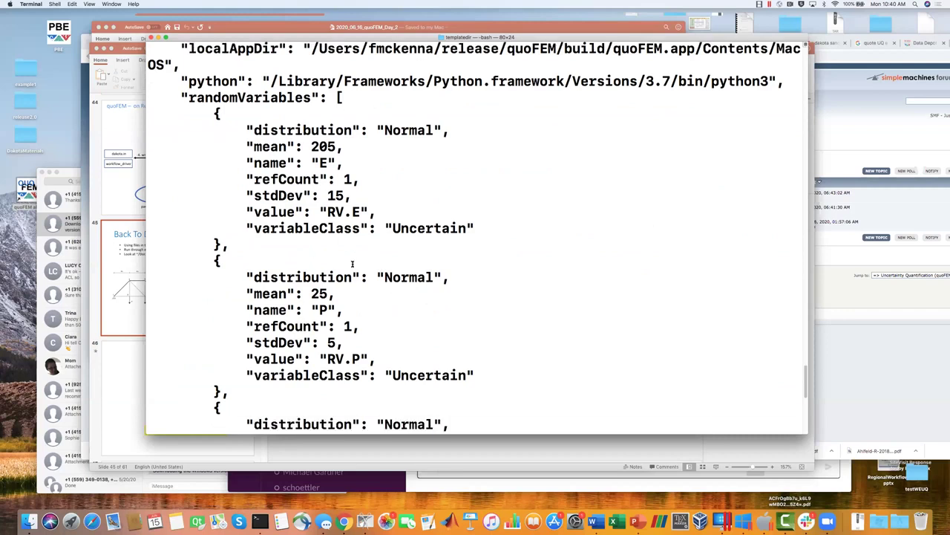
scroll(352, 264, "down", 8)
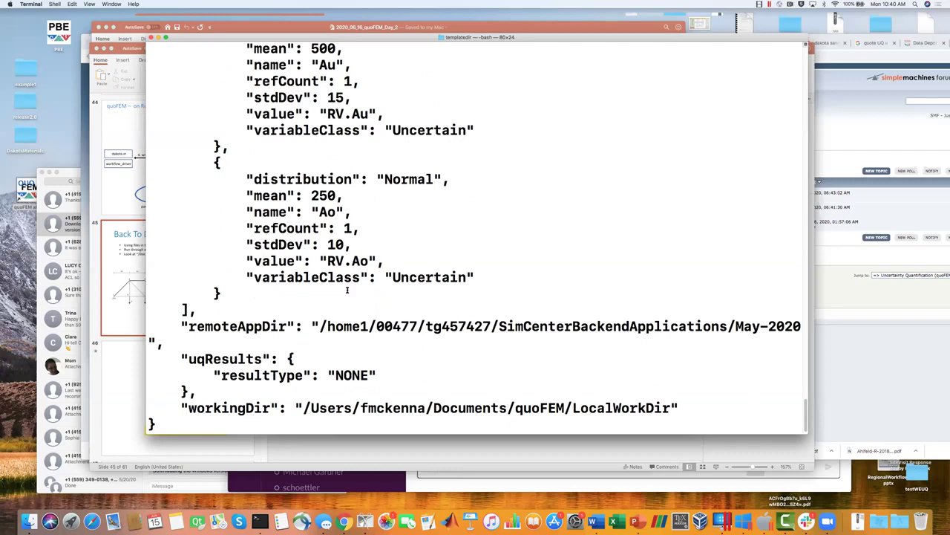
scroll(301, 340, "down", 1)
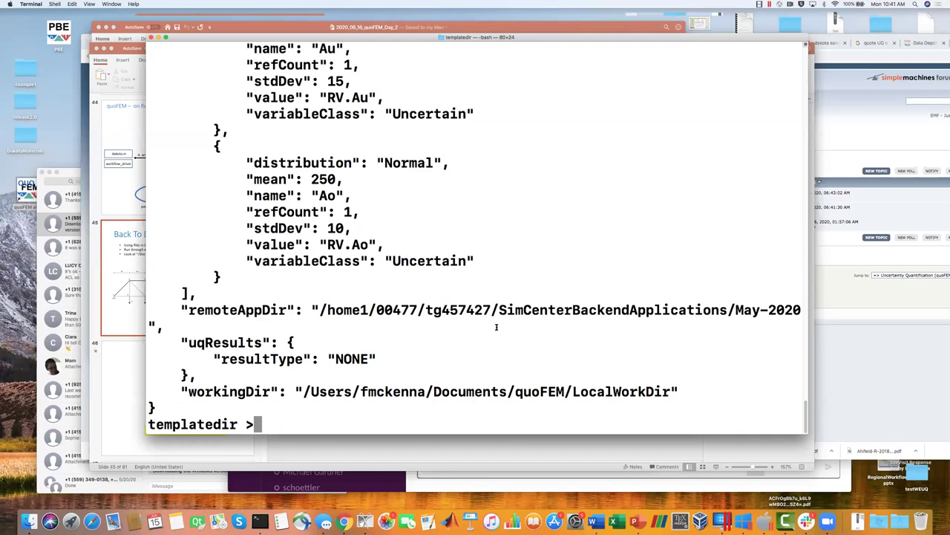
- List the templatedir files and print the contents of workflow_driver in the terminal
key("Return")
key("Return")
type("ls")
key("Return")
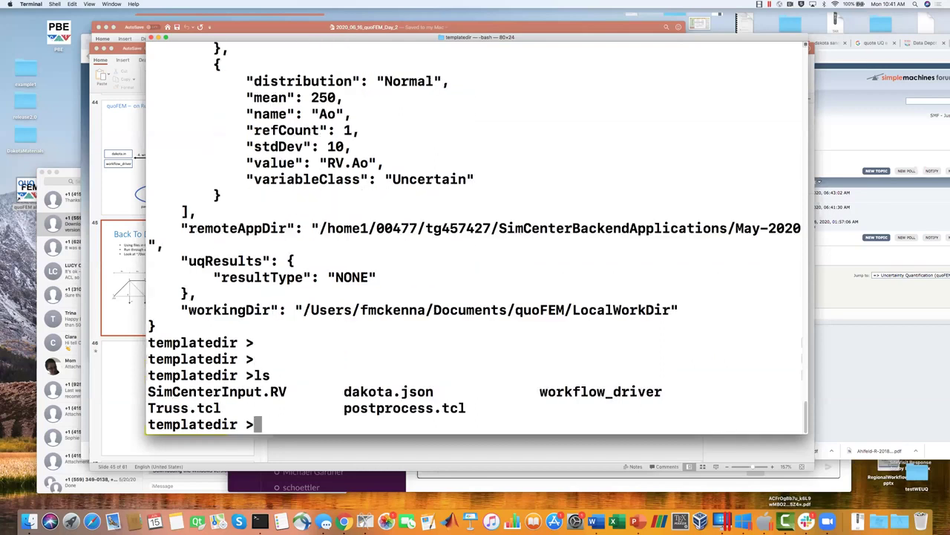
type("cat wo")
key("Tab")
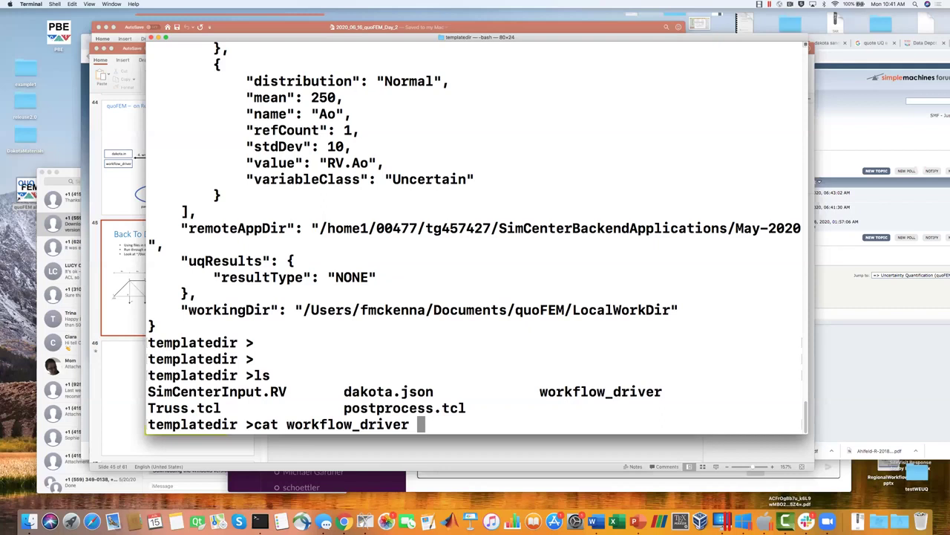
key("Return")
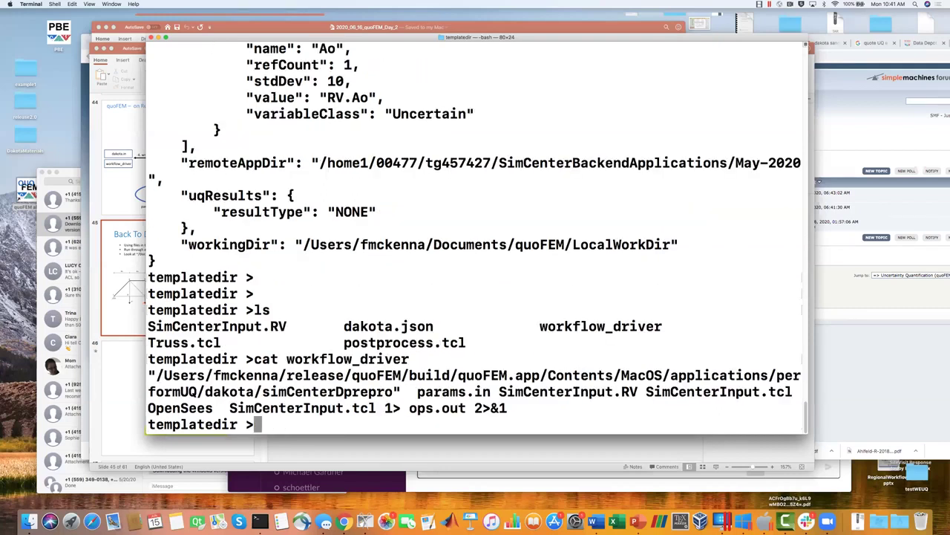
key("Return")
key("Return")
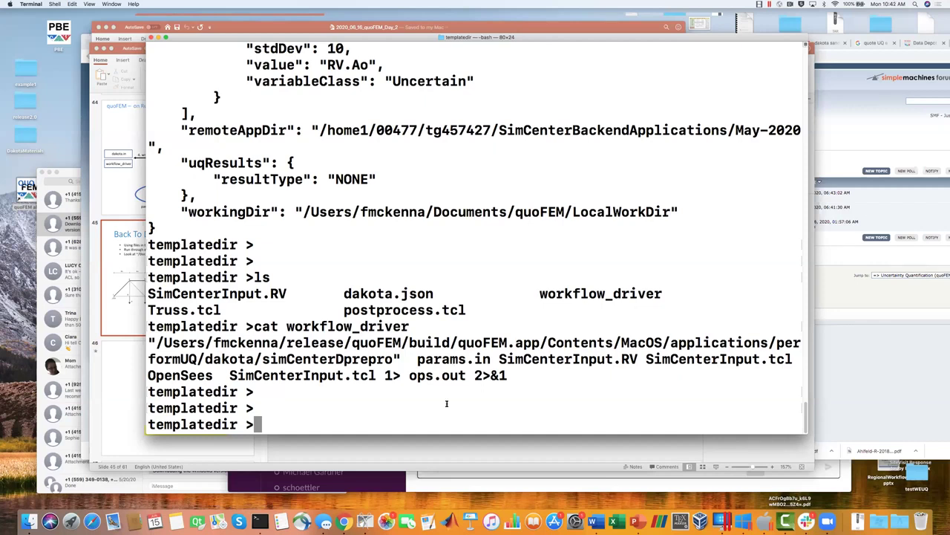
- Return to the parent tmp.SimCenter directory and print dakota.in in the terminal
type("ls")
key("Return")
type("cd ")
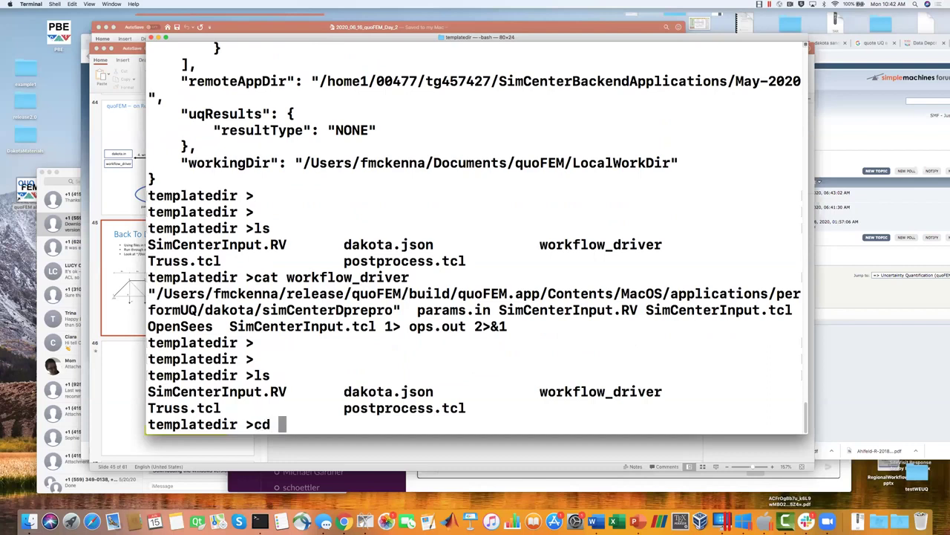
type("..")
key("Return")
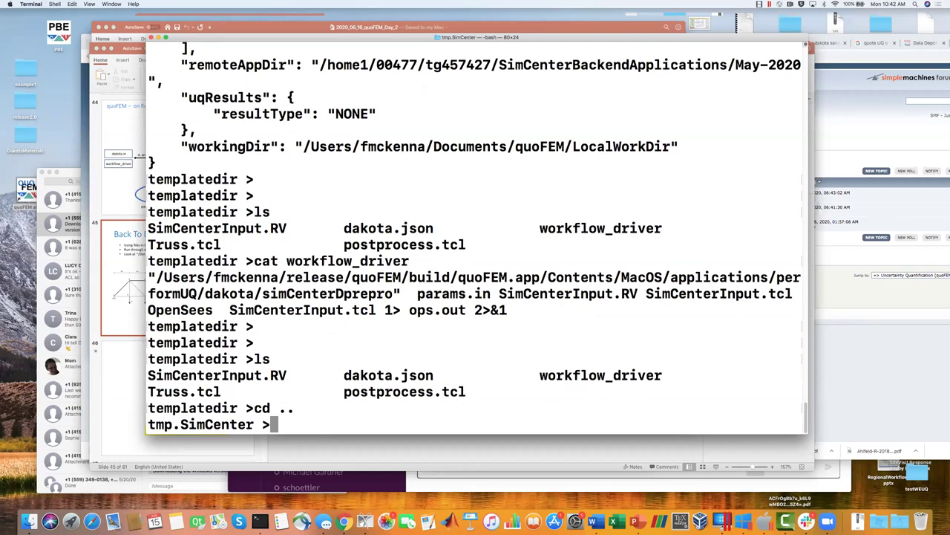
type("cat dakota")
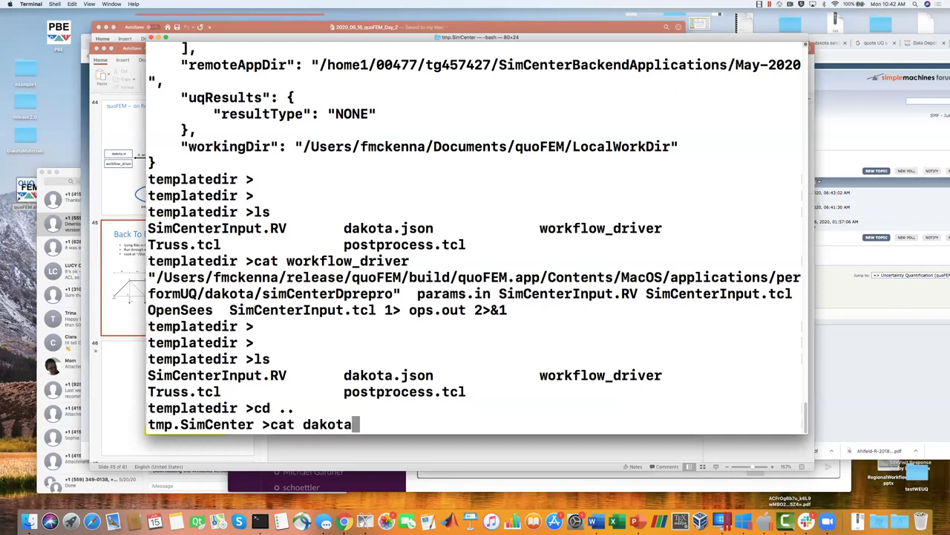
type(".in")
key("Return")
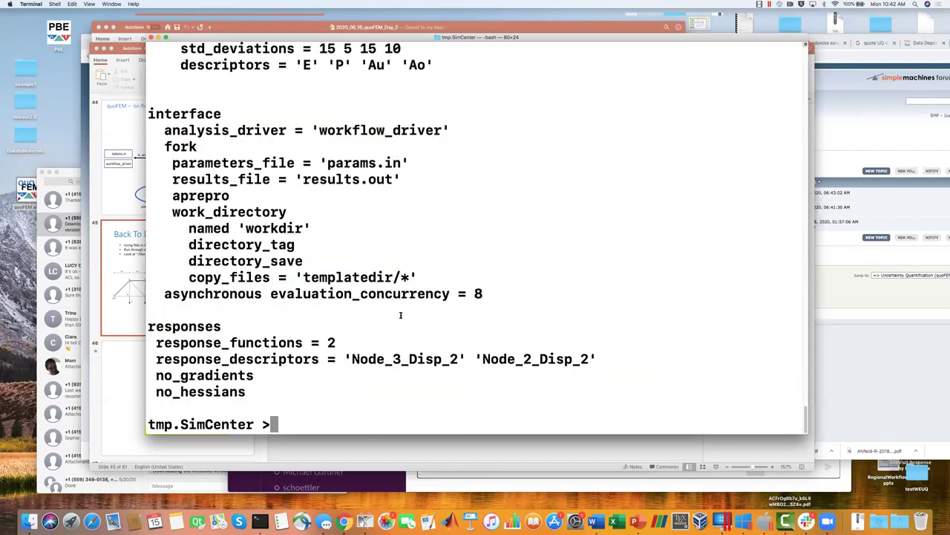
- Examine the environment, method, variables and interface sections of the printed dakota.in
scroll(400, 315, "up", 10)
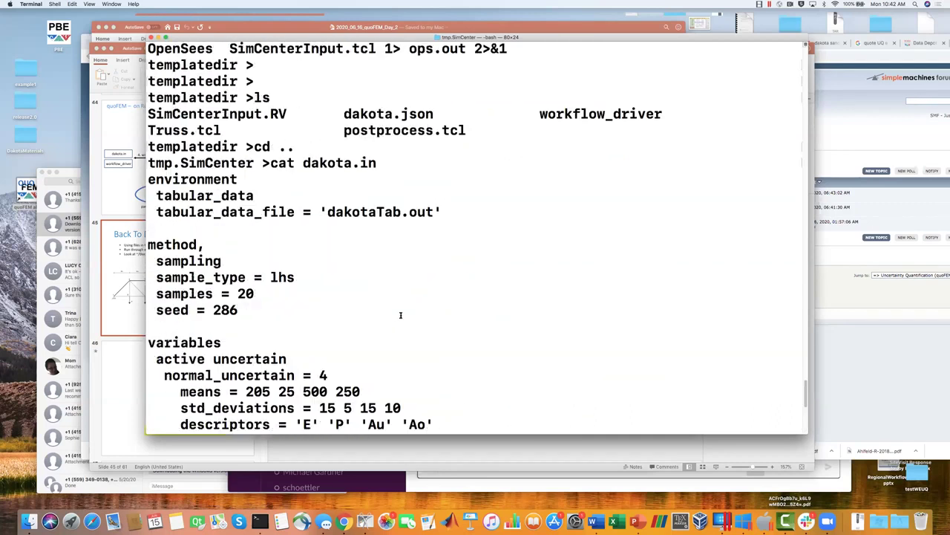
scroll(400, 315, "down", 5)
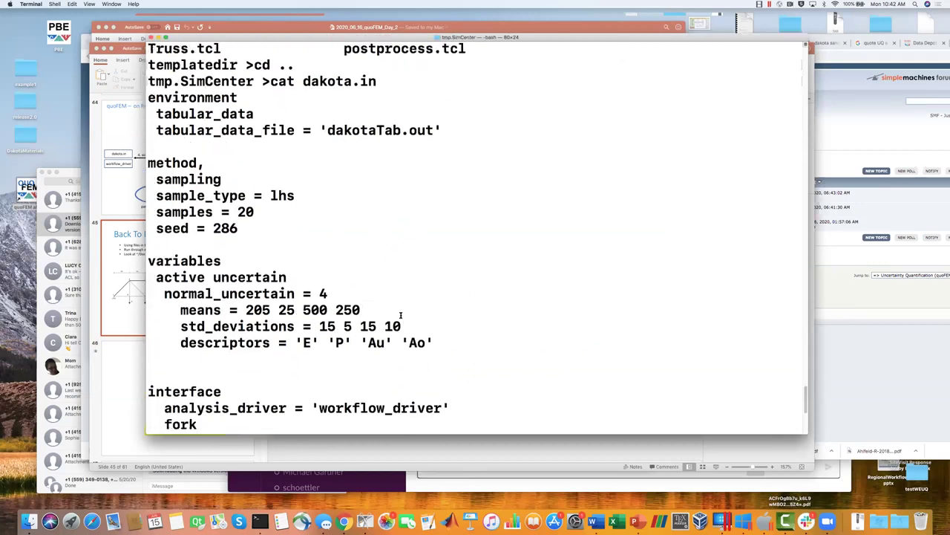
scroll(400, 315, "down", 2)
scroll(400, 315, "down", 2)
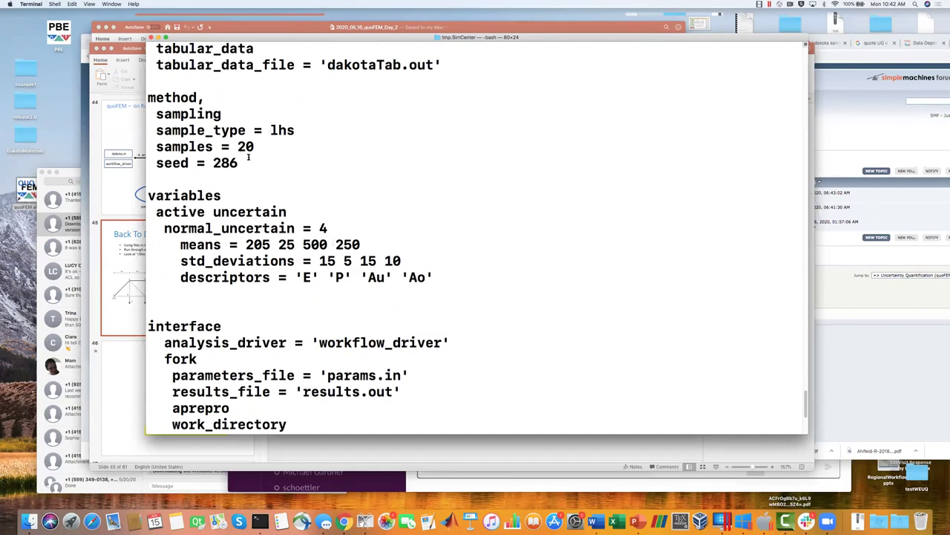
scroll(249, 156, "down", 1)
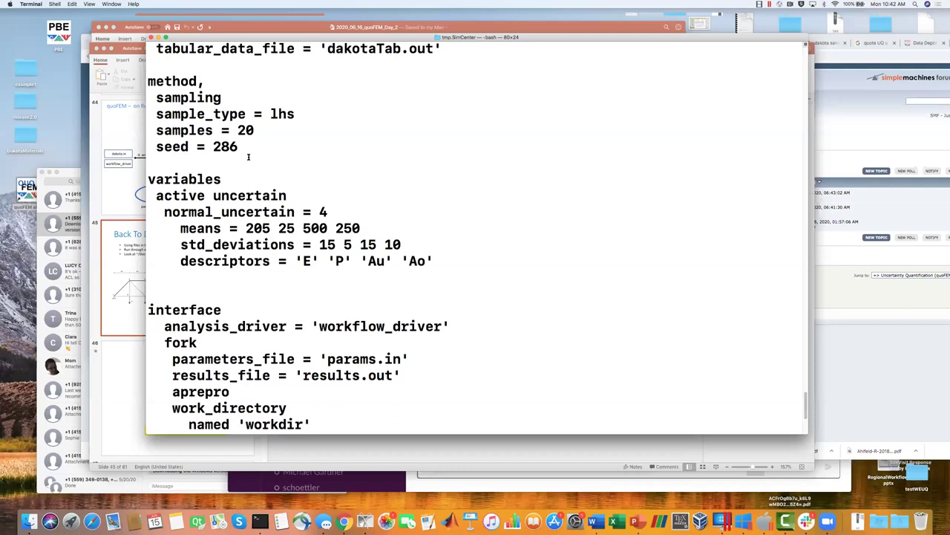
scroll(248, 156, "down", 2)
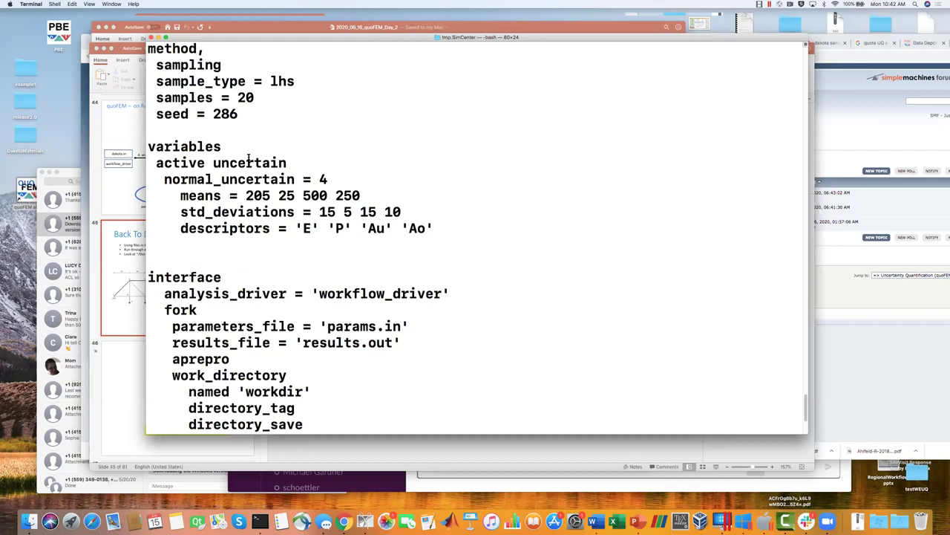
scroll(249, 157, "up", 1)
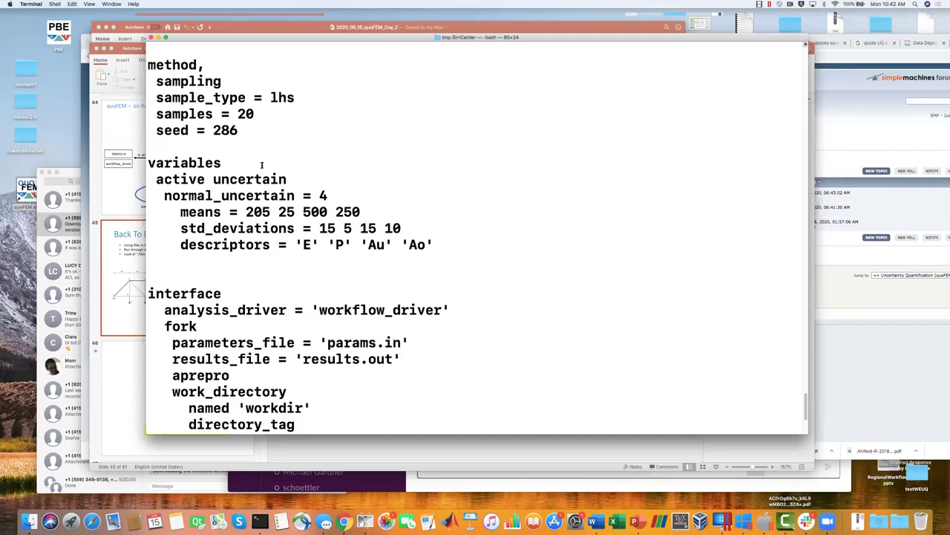
scroll(261, 164, "down", 4)
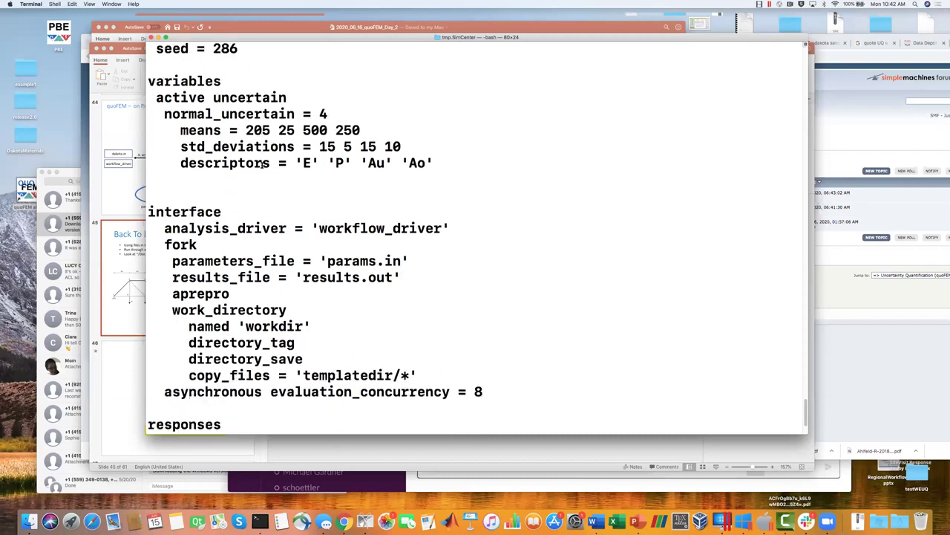
- Print the current directory's path and list the files in tmp.SimCenter
type("pwd")
key("Return")
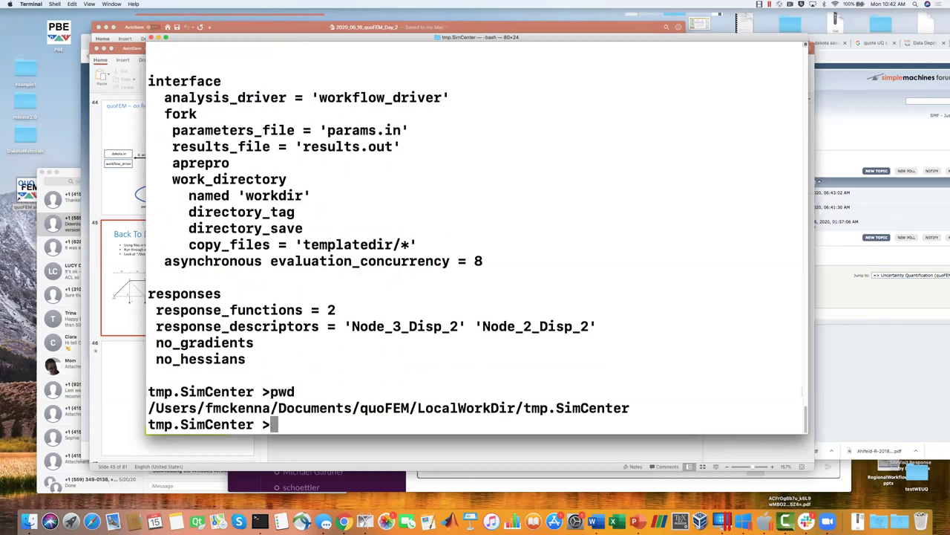
type("ls")
key("Return")
- Change into the workdir.1 directory and list its files
type("cd workdir.")
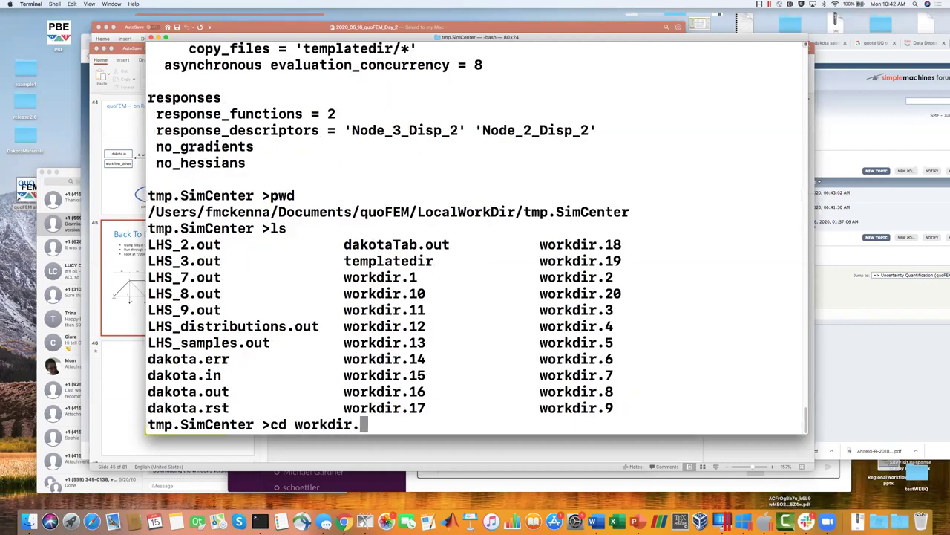
type("1")
key("Return")
type("ls")
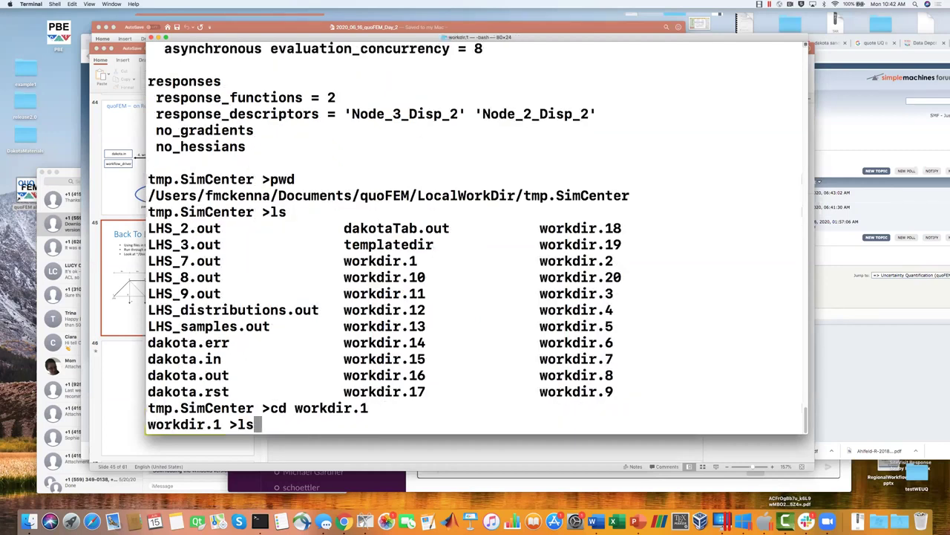
key("Return")
key("Return")
key("Return")
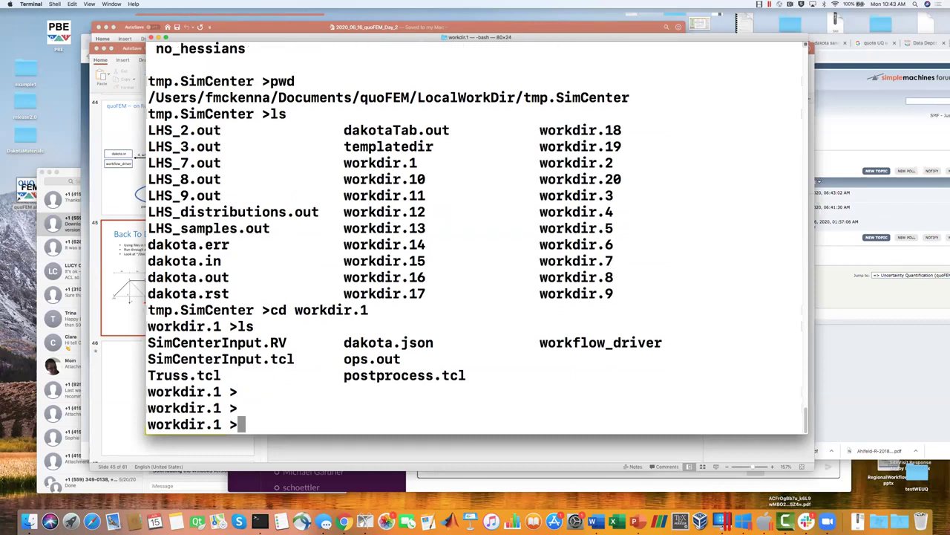
- View SimCenterInput.RV from workdir.1 with the more pager, then quit the pager
type("more Si")
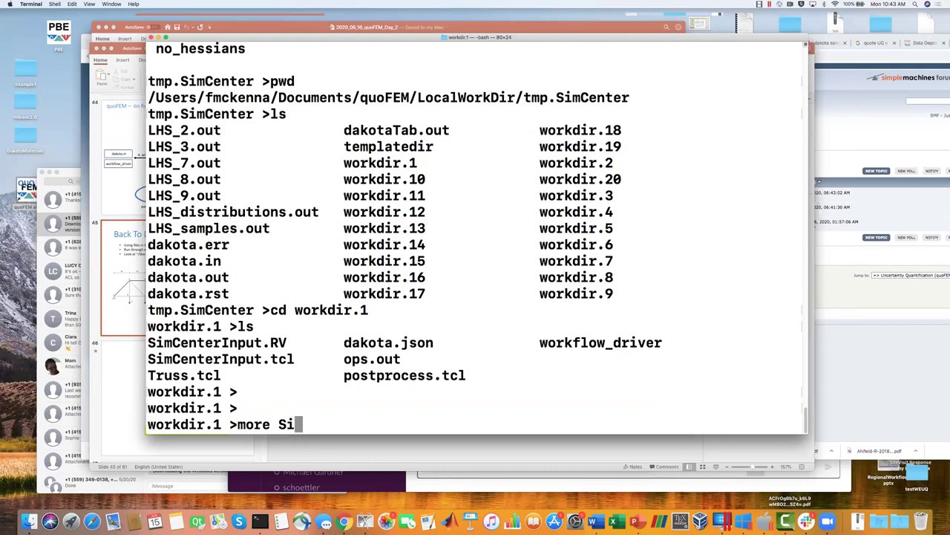
key("Tab")
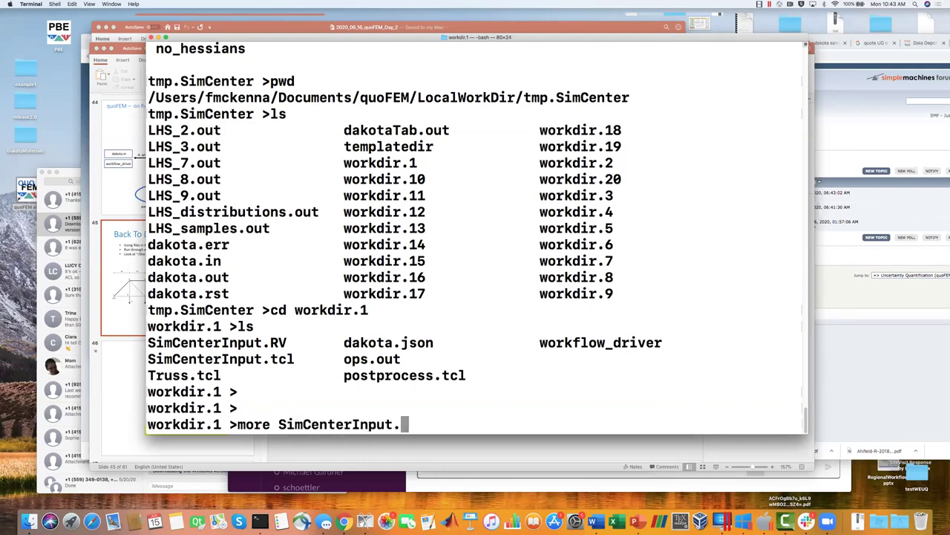
type("tcl")
key("BackSpace")
key("BackSpace")
key("BackSpace")
key("BackSpace")
key("BackSpace")
key("BackSpace")
key("BackSpace")
key("BackSpace")
key("BackSpace")
key("BackSpace")
key("BackSpace")
key("BackSpace")
key("BackSpace")
key("BackSpace")
key("BackSpace")
key("BackSpace")
key("BackSpace")
key("BackSpace")
key("BackSpace")
type("Sim")
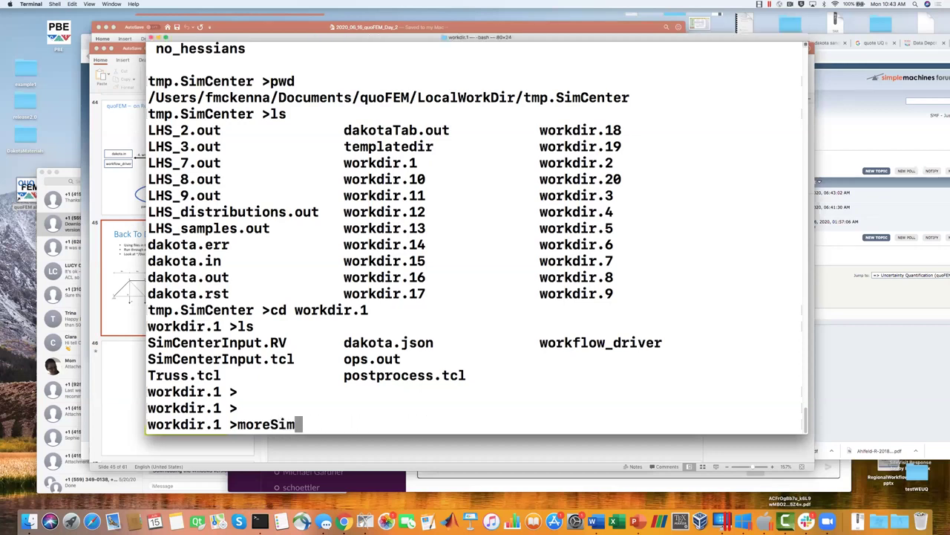
key("BackSpace")
key("BackSpace")
key("BackSpace")
type("Sim")
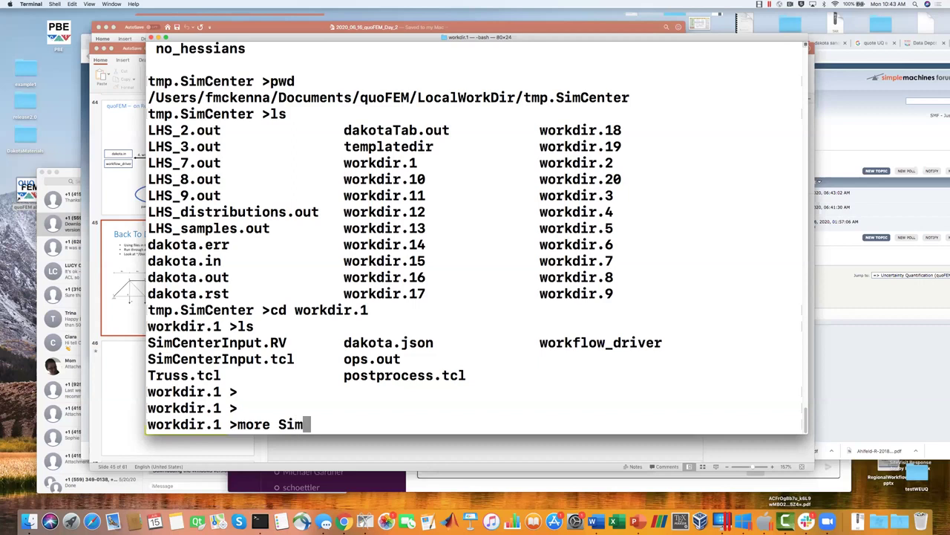
key("Tab")
type("RV")
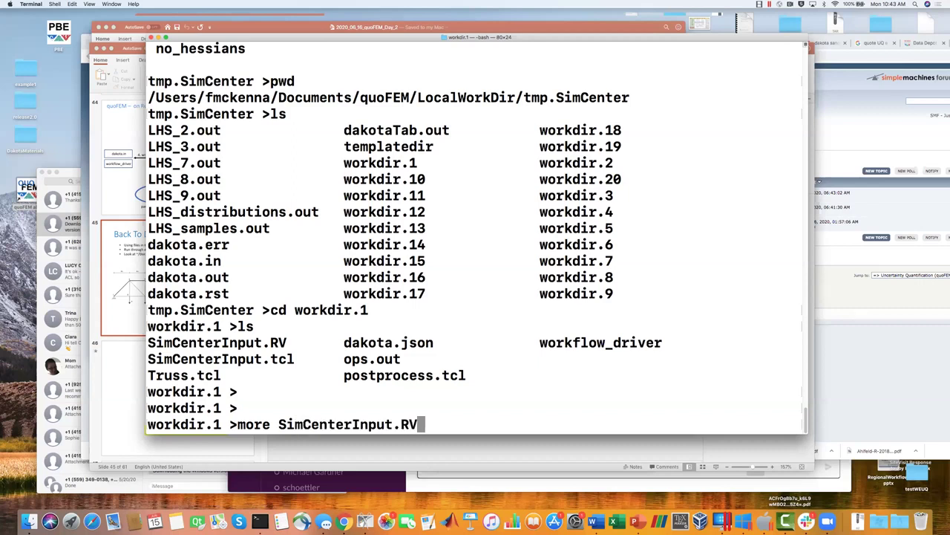
key("Return")
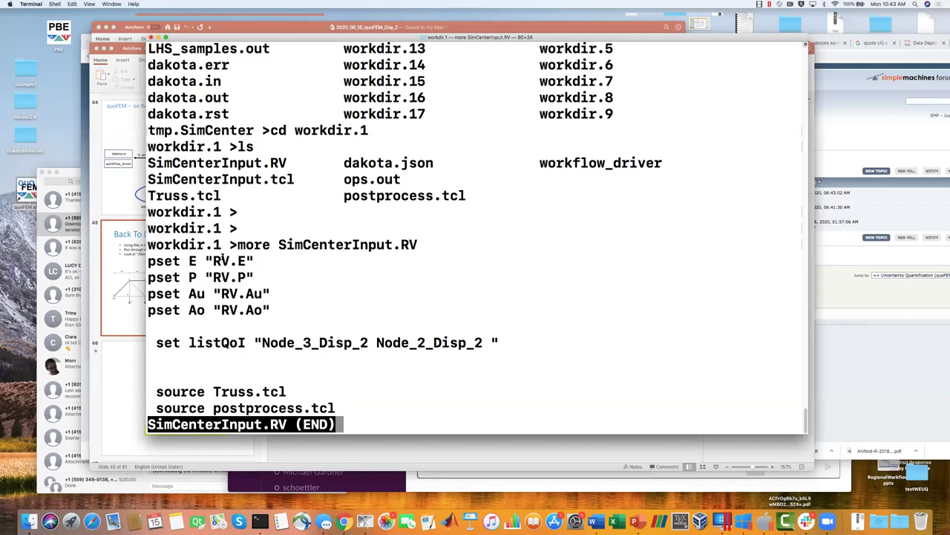
type("q")
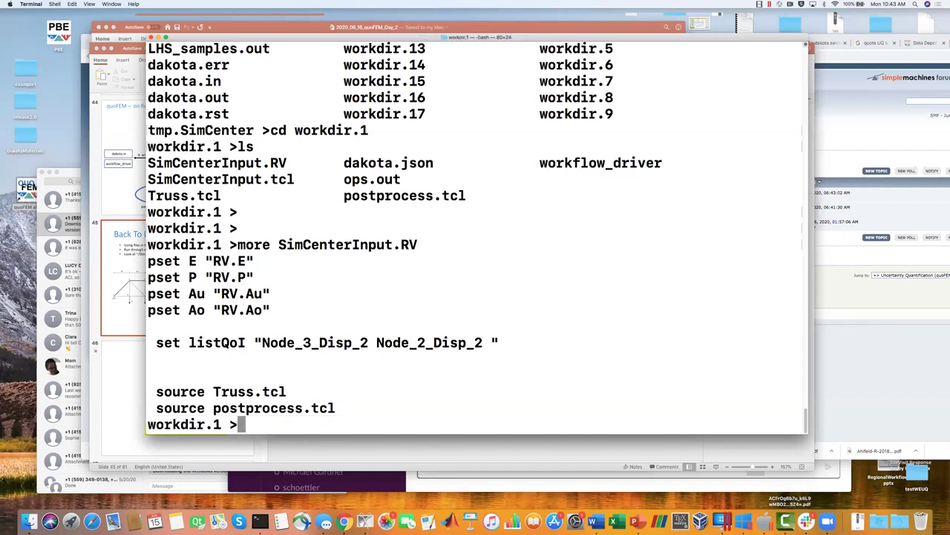
- List the workdir.1 files again and print its workflow_driver script
type("ls")
key("Return")
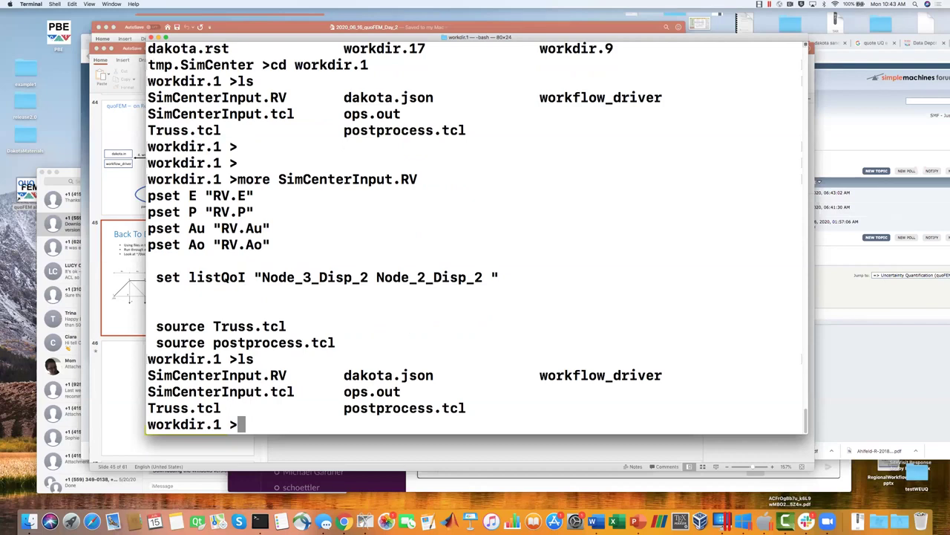
type("cat workflow_driver")
key("Return")
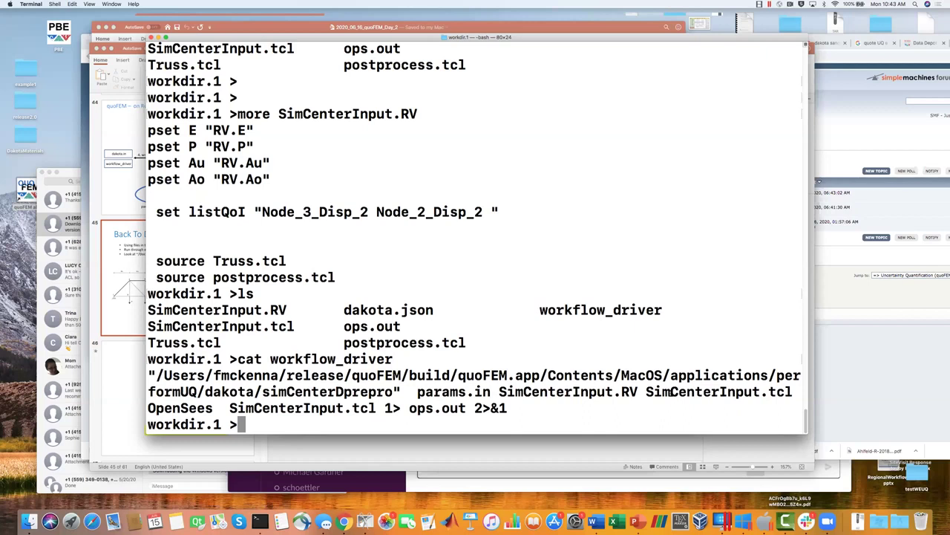
- Print SimCenterInput.tcl from workdir.1 to inspect its parameter values and sourced scripts
type("cat Sim")
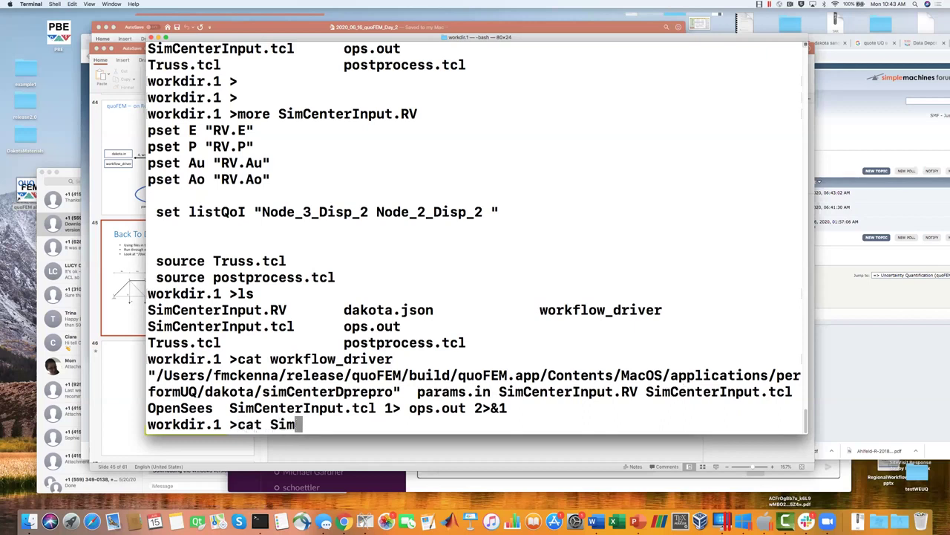
key("Tab")
type("tcl")
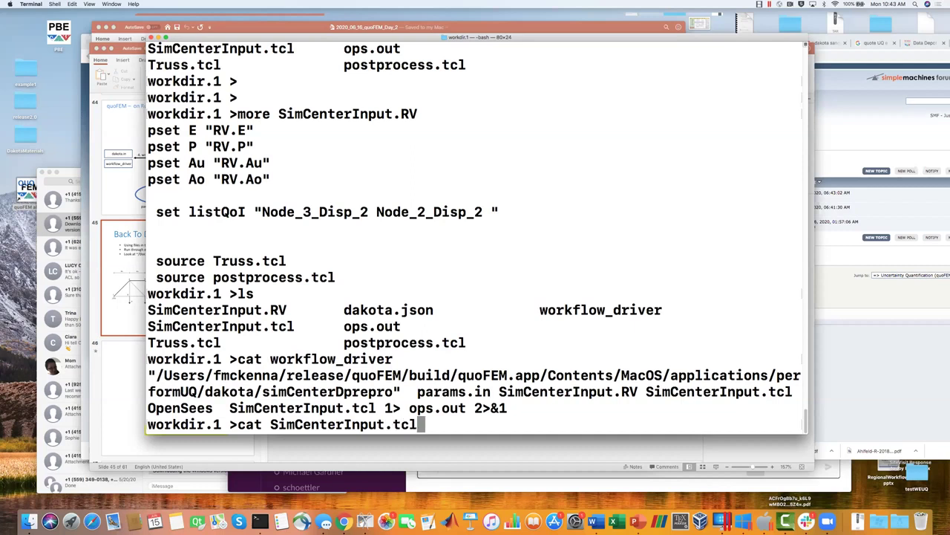
key("Return")
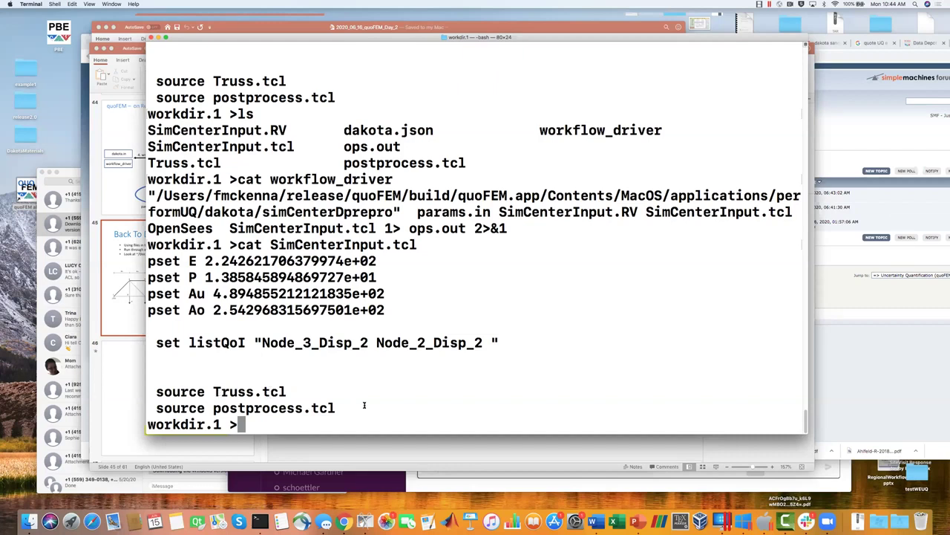
- Switch to the quoFEM-TRAINING-2020 presentation in PowerPoint and bring up its slide show commands
left_click(356, 446)
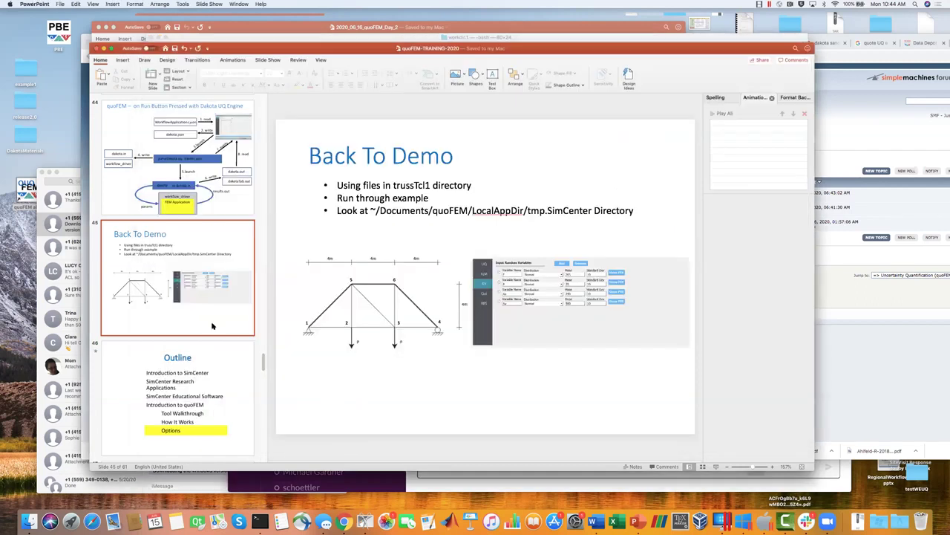
left_click(201, 5)
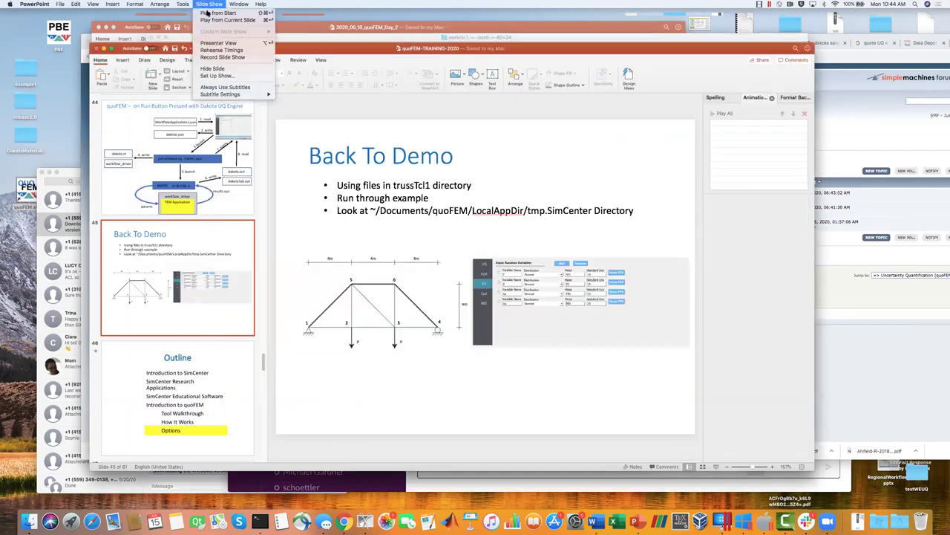
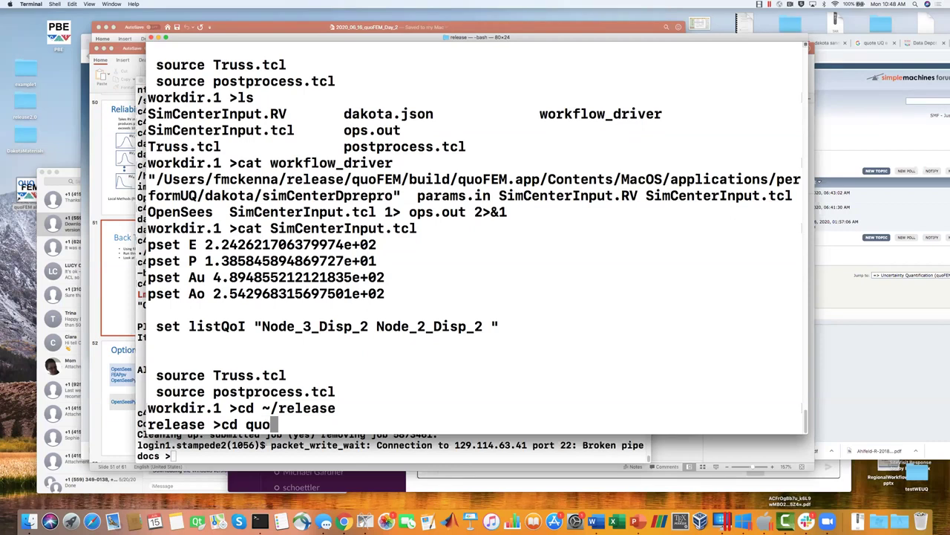
- Change into the quoFEM directory inside ~/release in Terminal and list its files
type("FEM")
key("Return")
type("ls")
key("Return")
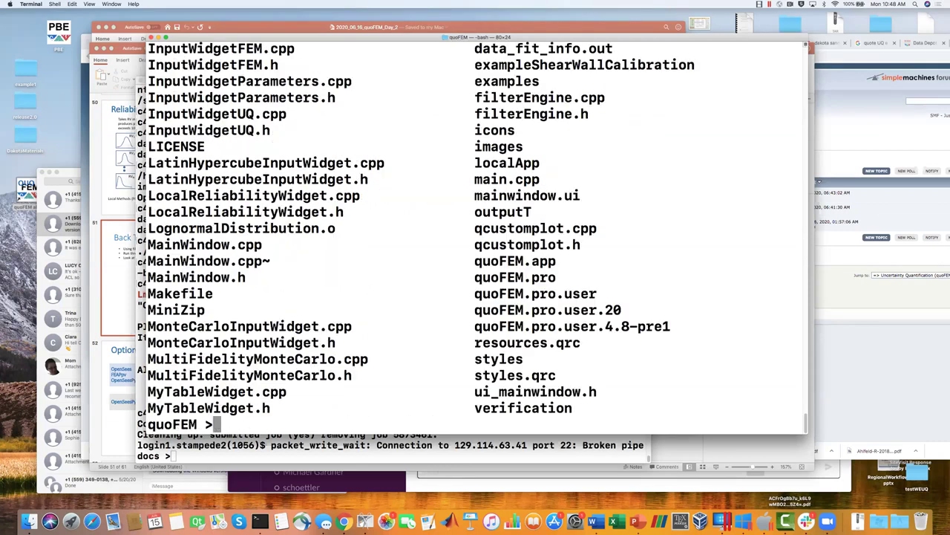
- Change into the build directory in Terminal and open quoFEM.app from there
type("cd bui")
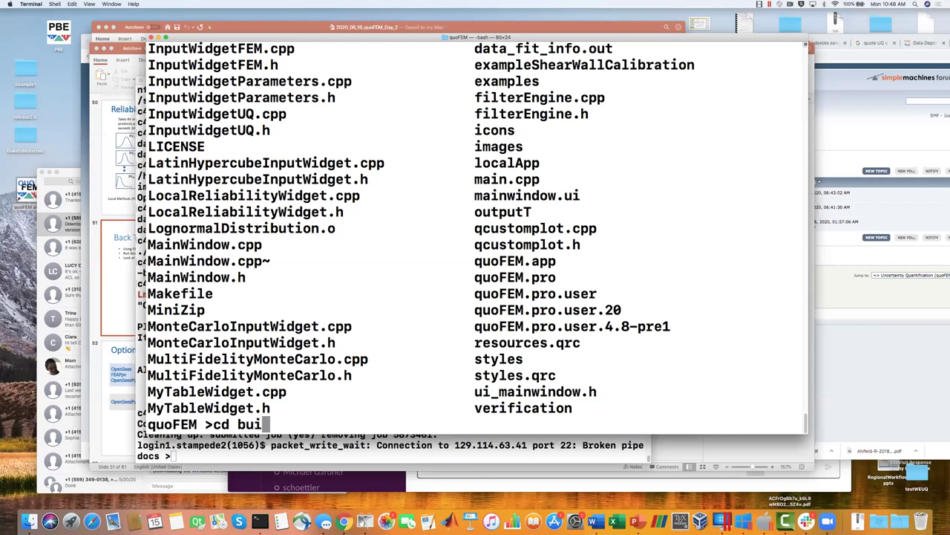
type("ld")
key("Return")
type("open quoFEM.ap")
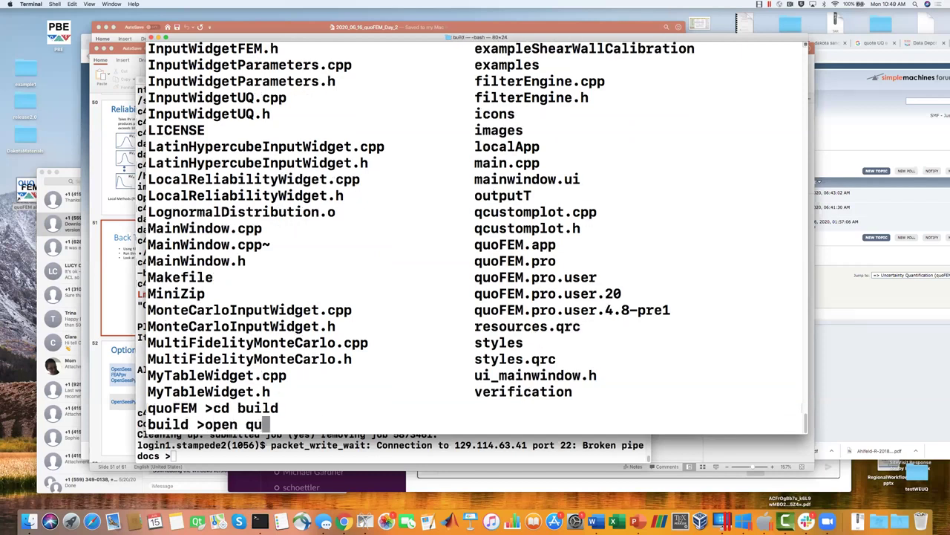
type("p")
key("Return")
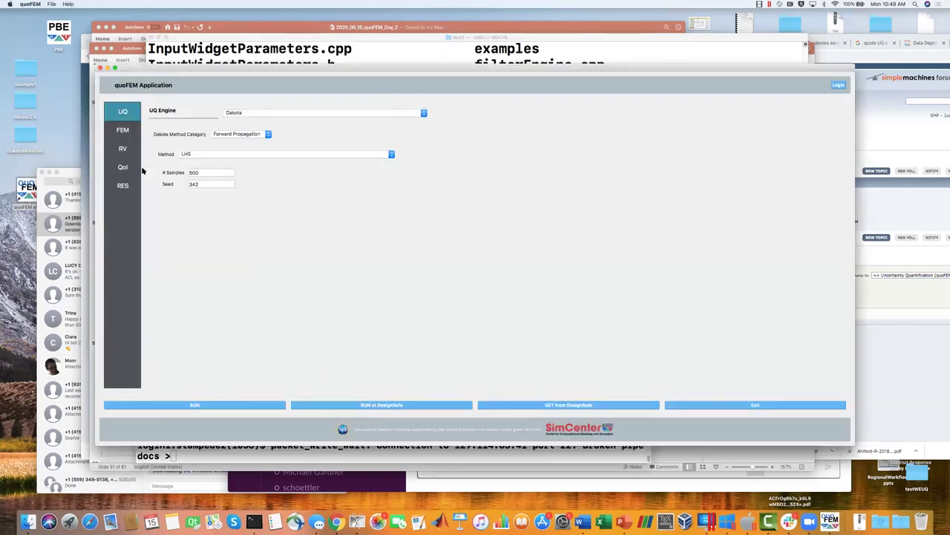
- Choose test.tcl from the tcl1 folder of quoFEM_Examples on the Desktop as the OpenSees input script
left_click(130, 129)
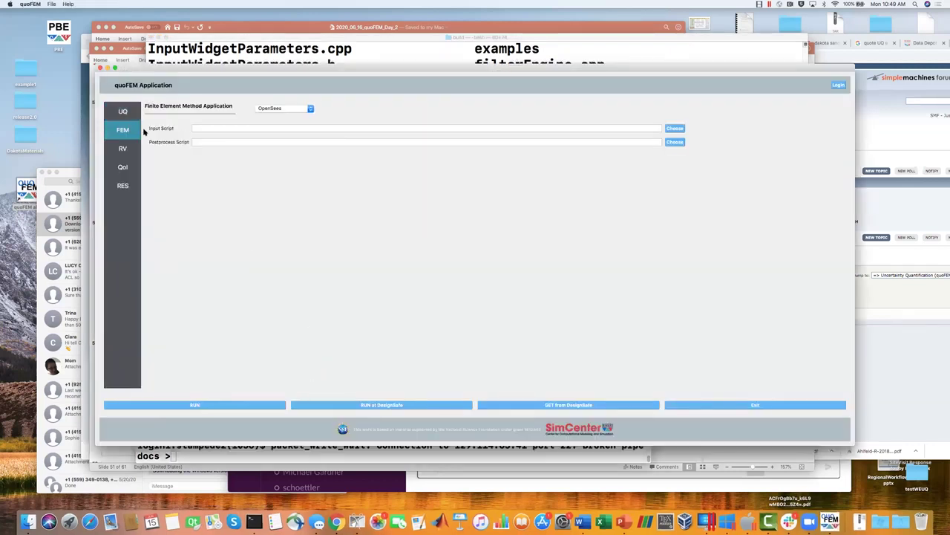
left_click(674, 128)
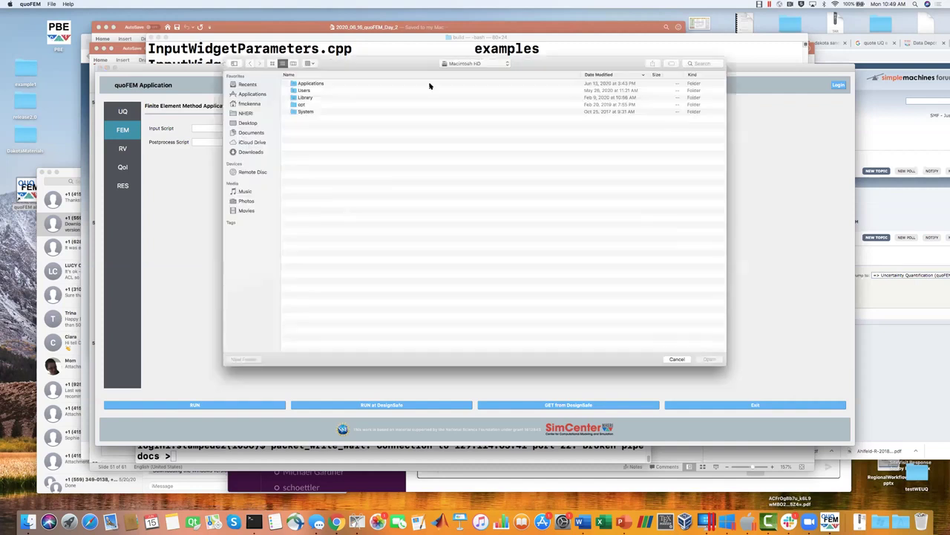
left_click(256, 123)
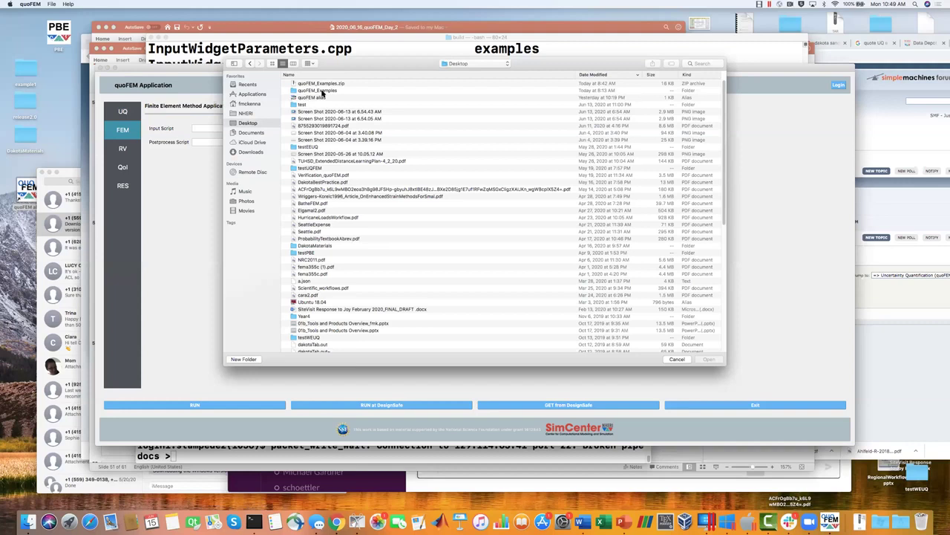
left_click(324, 90)
double_click(324, 91)
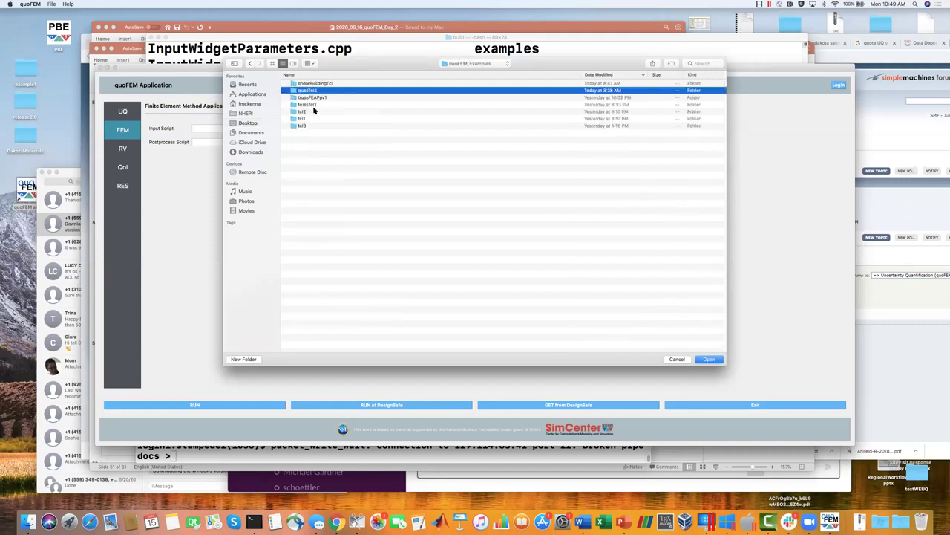
left_click(310, 120)
double_click(311, 120)
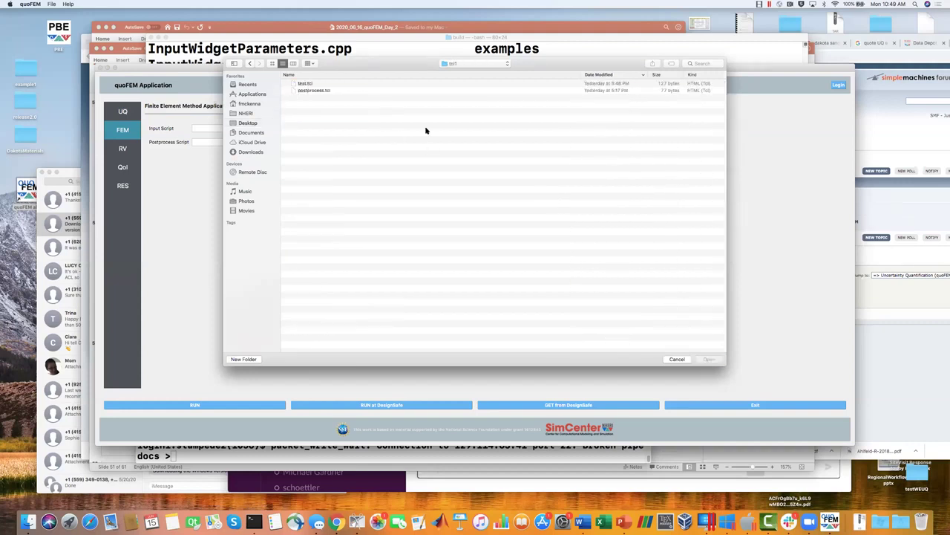
left_click(315, 84)
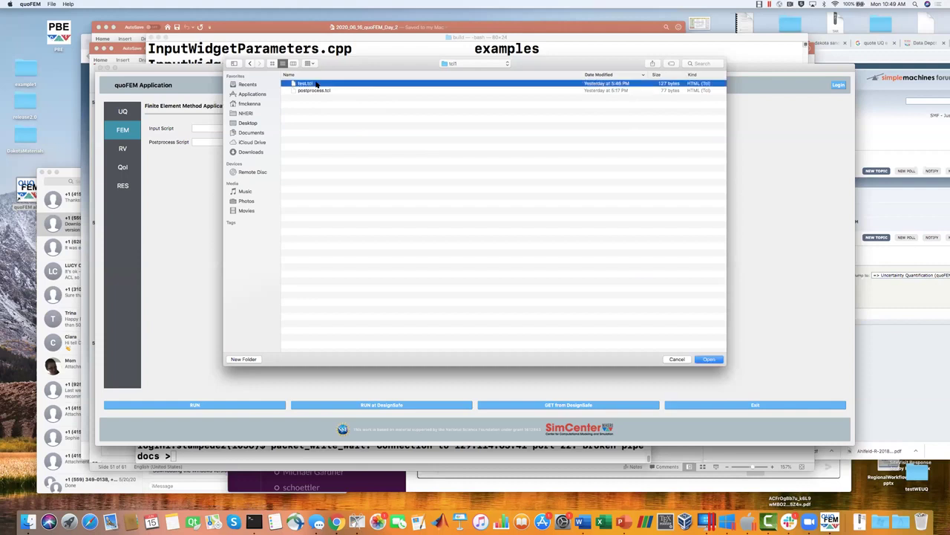
left_click(711, 359)
- Choose postprocess.tcl from the same tcl1 folder as the postprocess script
left_click(675, 141)
left_click(334, 92)
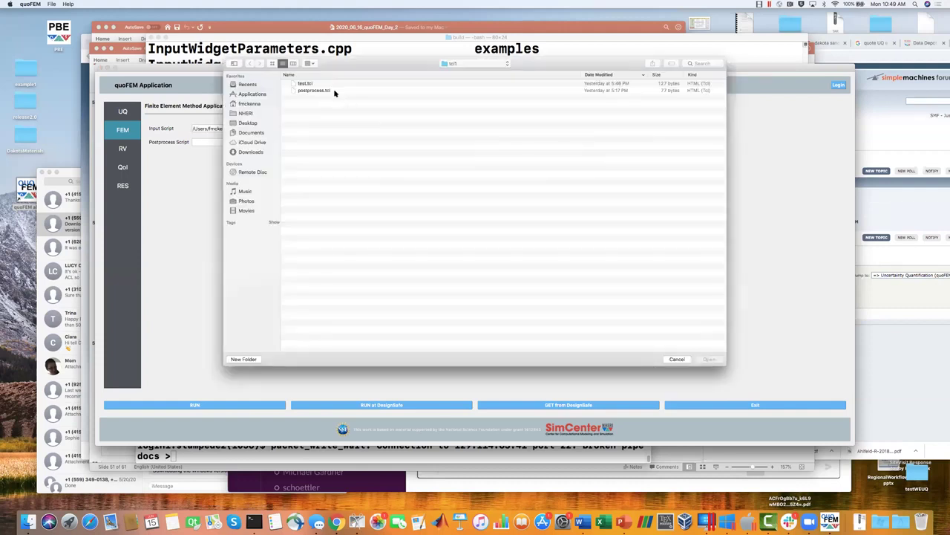
left_click(710, 360)
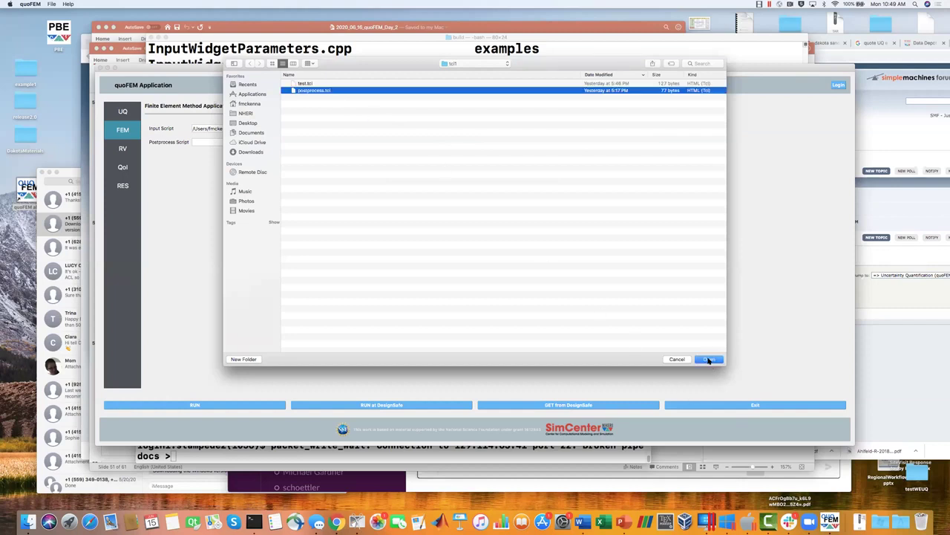
- Give random variable a a Uniform distribution with a minimum of 0 and a maximum of 1
left_click(133, 112)
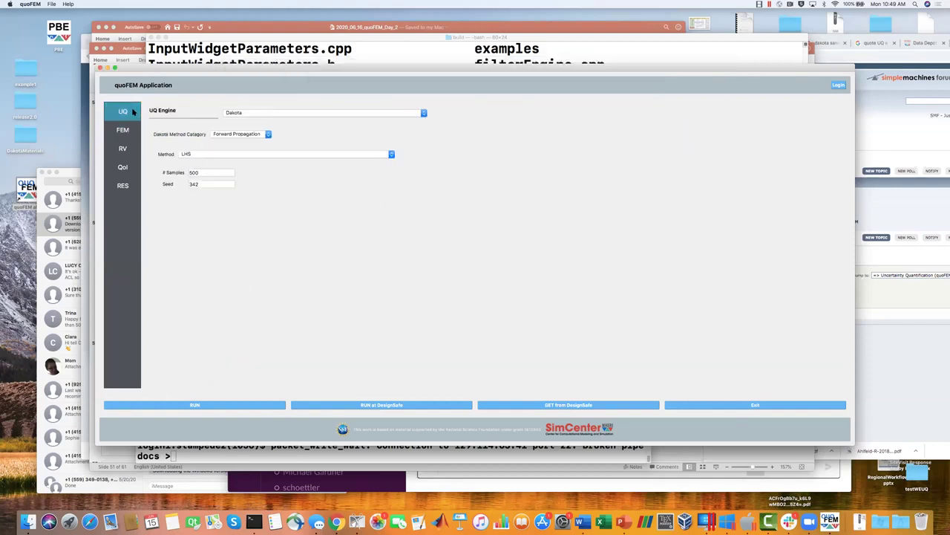
left_click(131, 131)
left_click(122, 147)
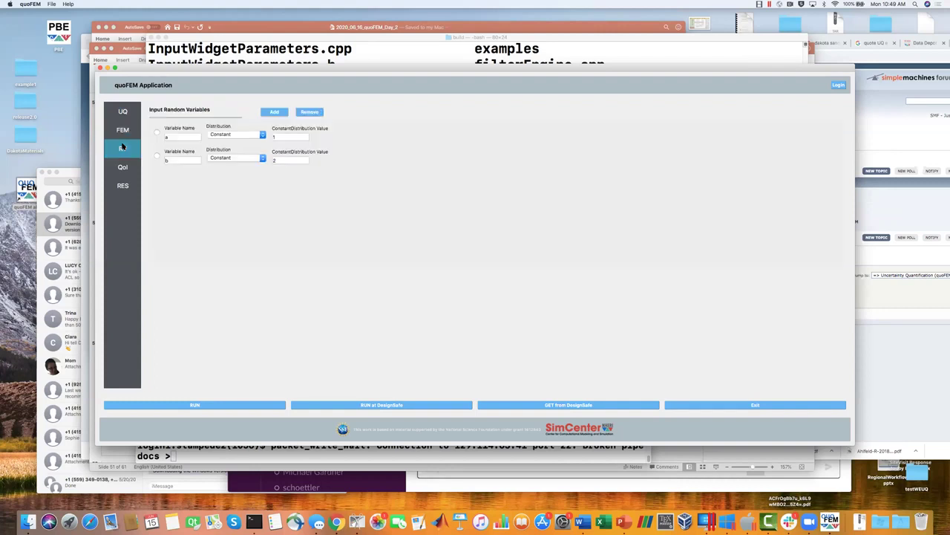
left_click(261, 135)
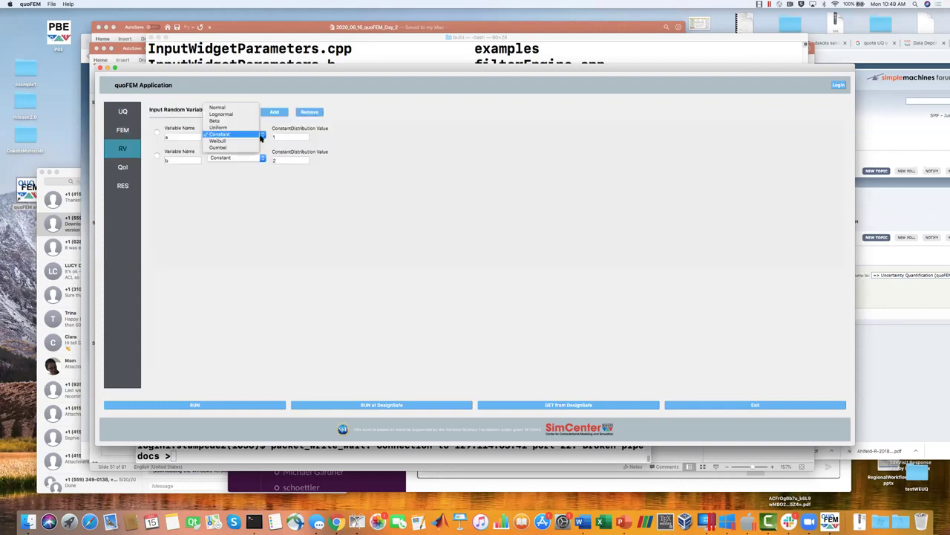
left_click(255, 127)
left_click(287, 137)
type("0")
key("Tab")
type("1")
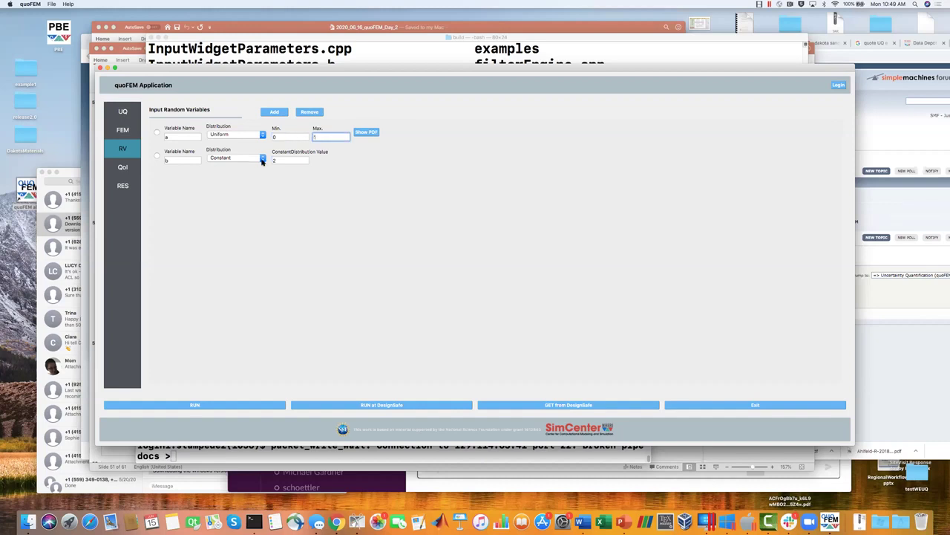
left_click(261, 159)
left_click(299, 171)
left_click(126, 114)
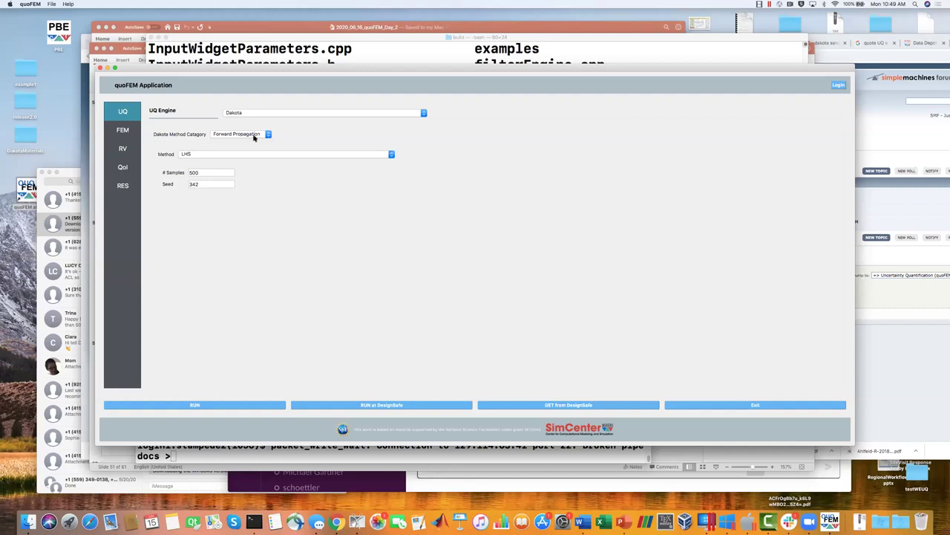
left_click(124, 131)
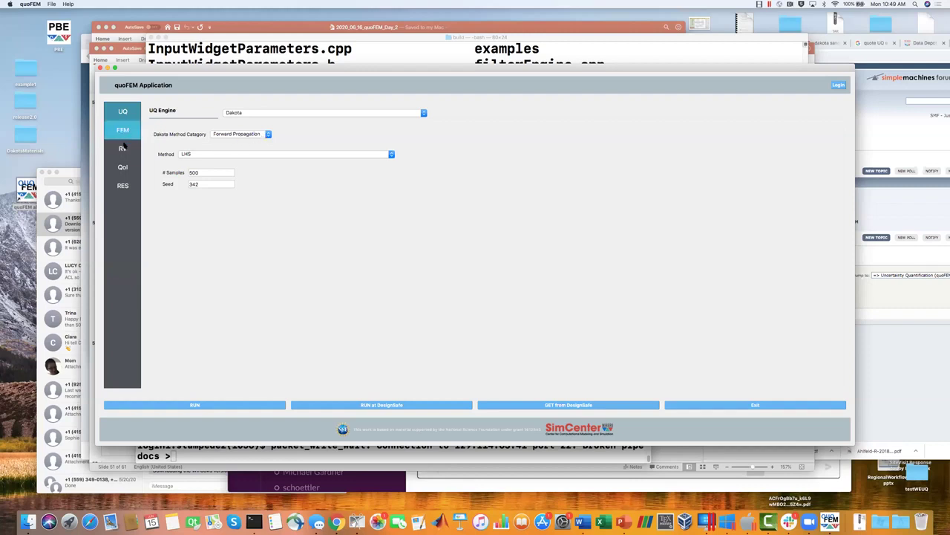
left_click(123, 148)
left_click(275, 160)
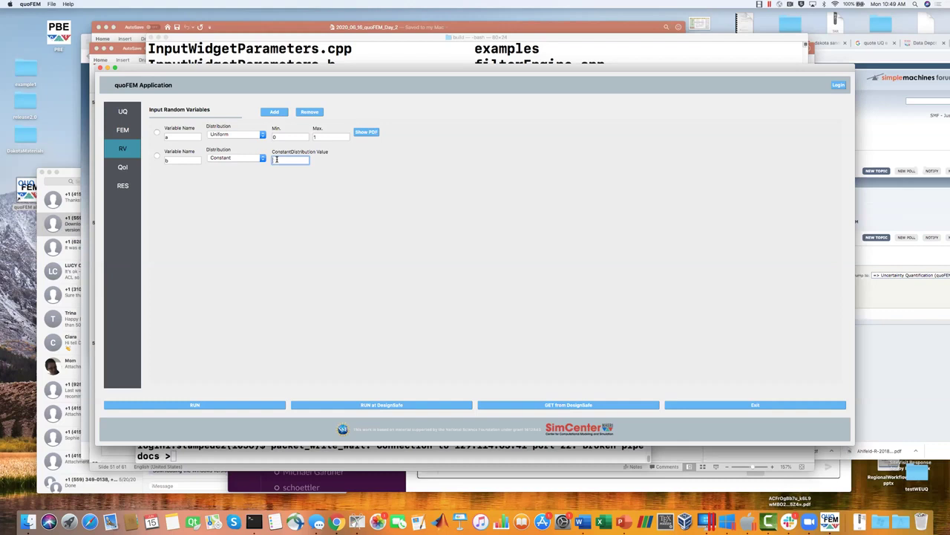
type("2")
- Give random variable b a Uniform distribution with a minimum of 0 and a maximum of 1
left_click(262, 157)
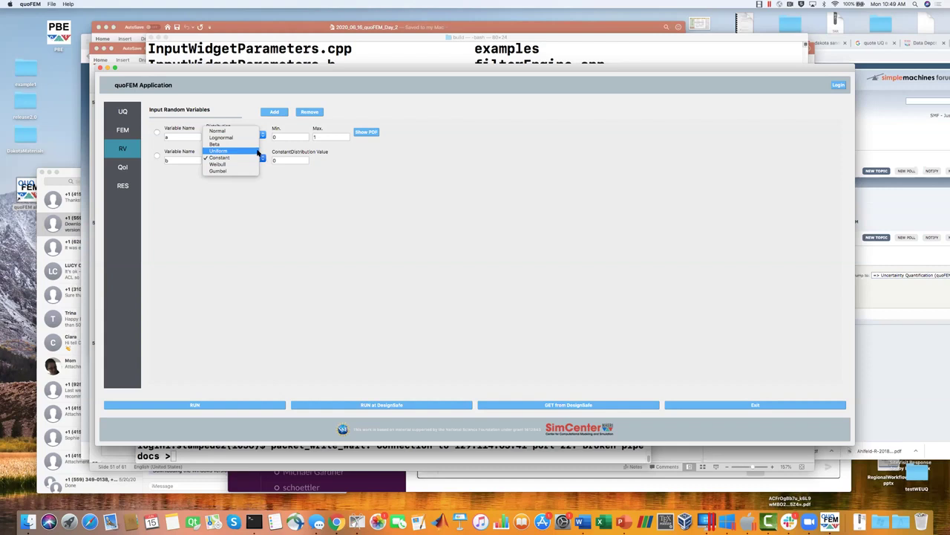
left_click(257, 153)
left_click(281, 160)
type("0")
key("Tab")
type("1")
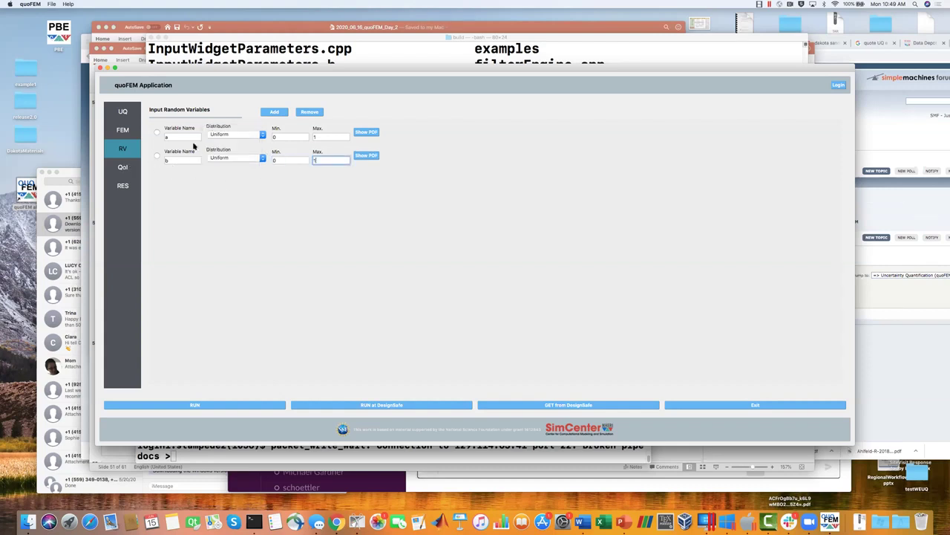
- Name the quantity of interest D
left_click(122, 166)
left_click(186, 130)
type("D")
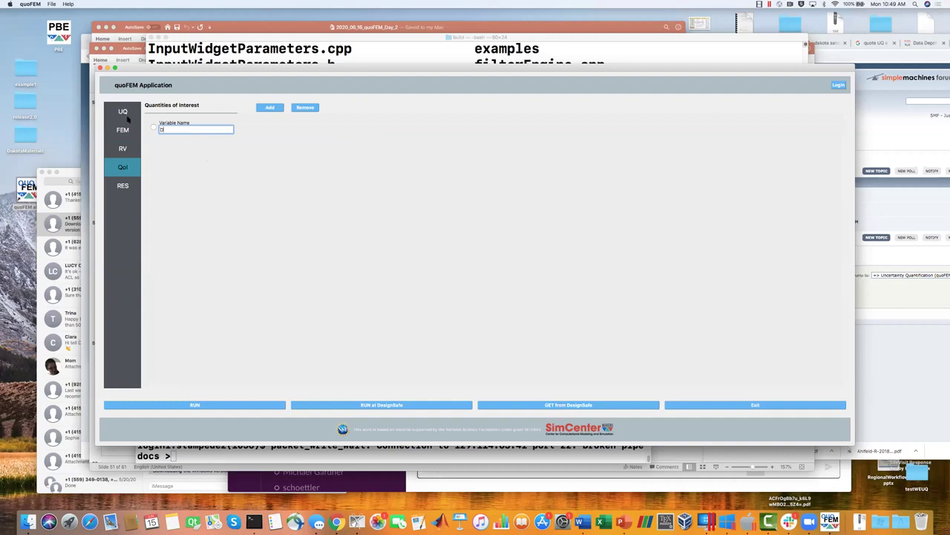
- Set the LHS sample count to 100 and run the forward propagation analysis locally
left_click(127, 117)
left_click(192, 173)
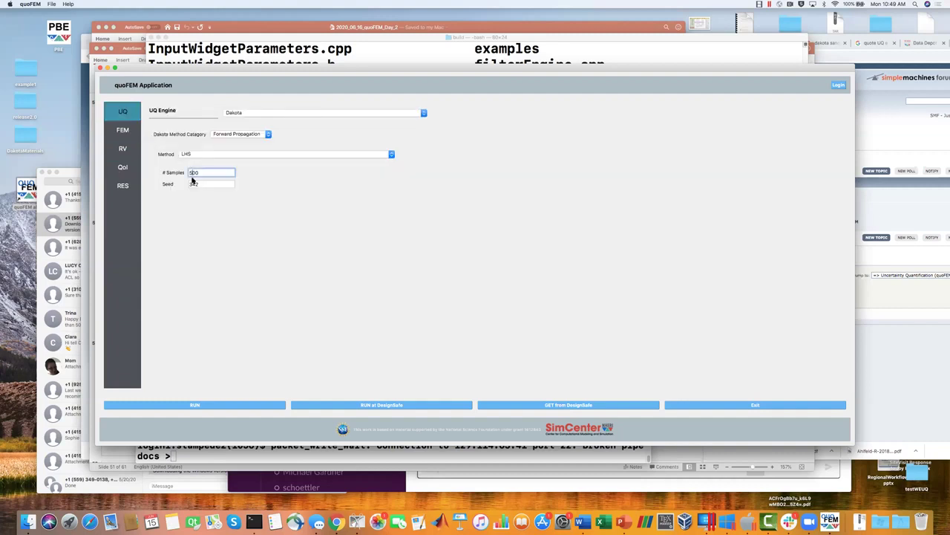
type("100")
left_click(201, 406)
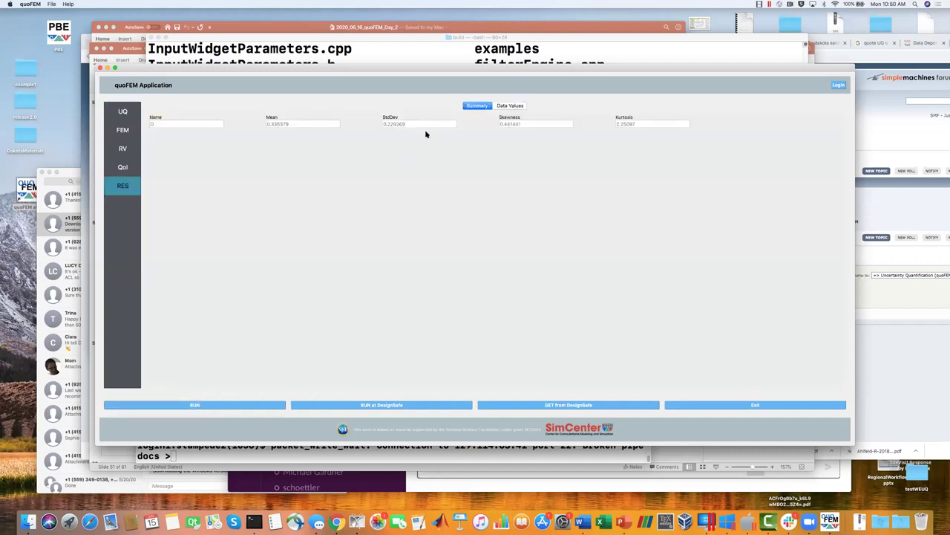
- Examine the run's data values, plotting D as a histogram and as a cumulative probability curve
left_click(506, 108)
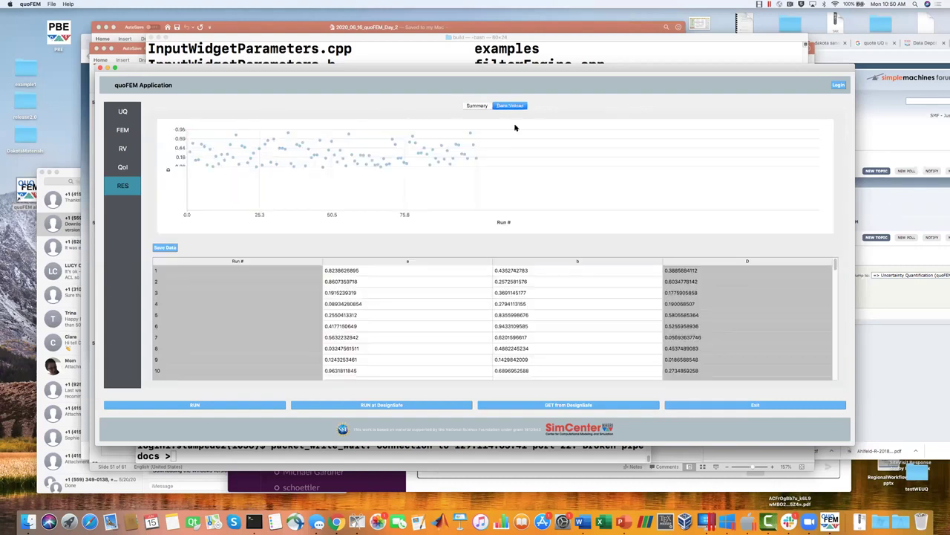
left_click(677, 281)
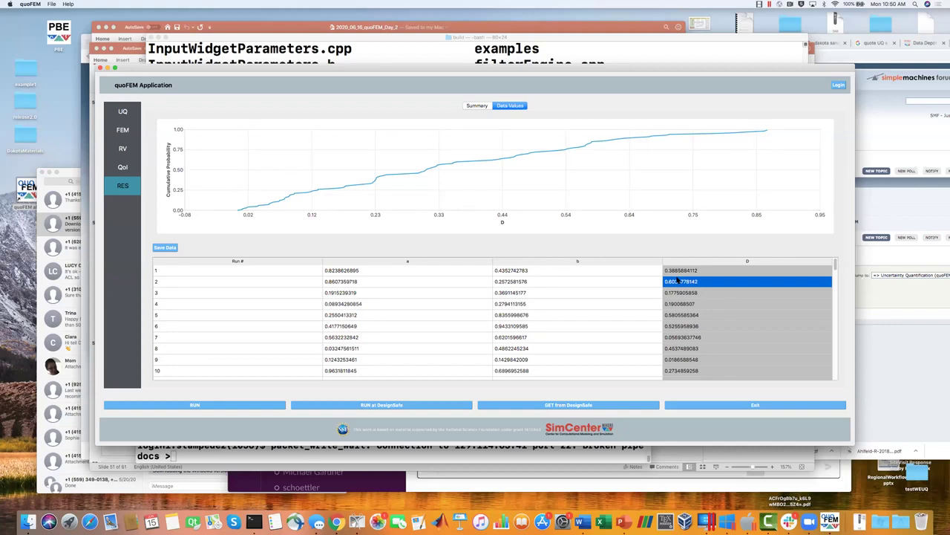
left_click(677, 281)
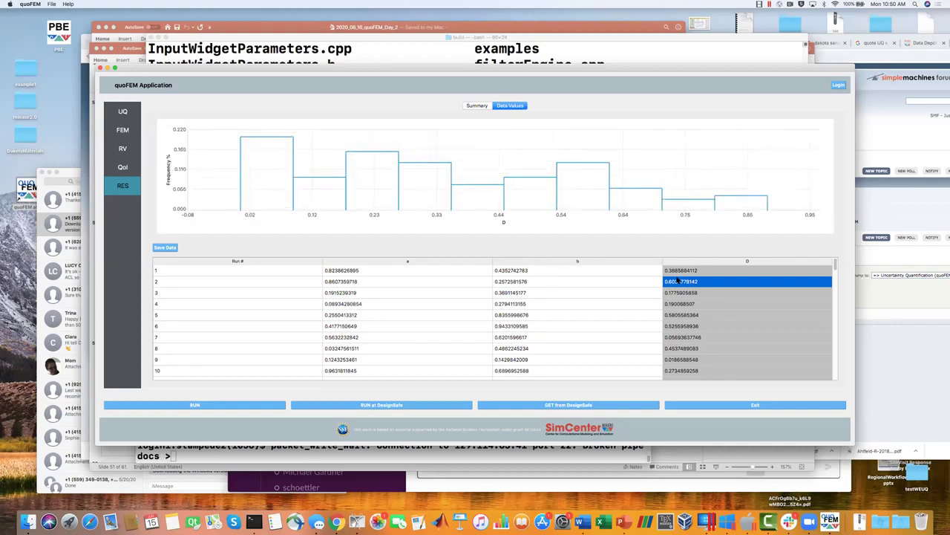
left_click(678, 281)
left_click(678, 281)
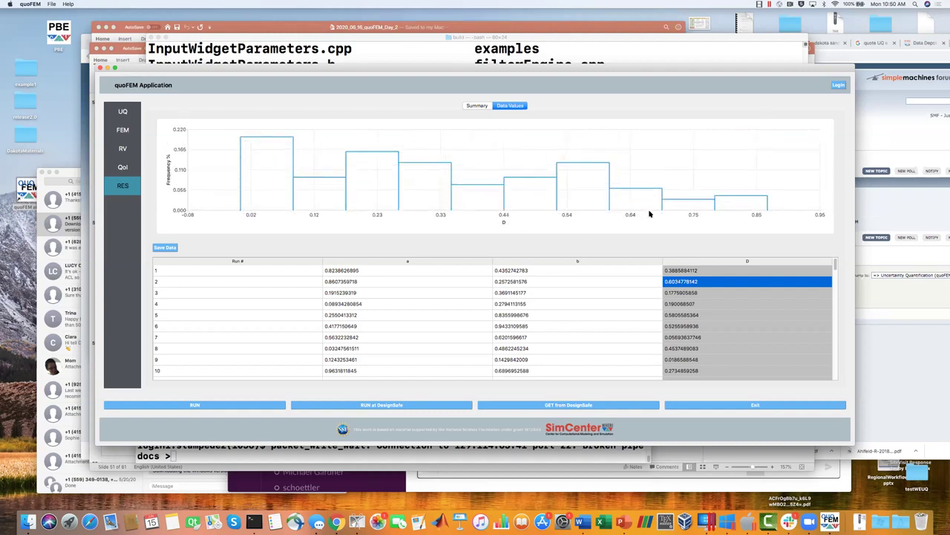
left_click(705, 281)
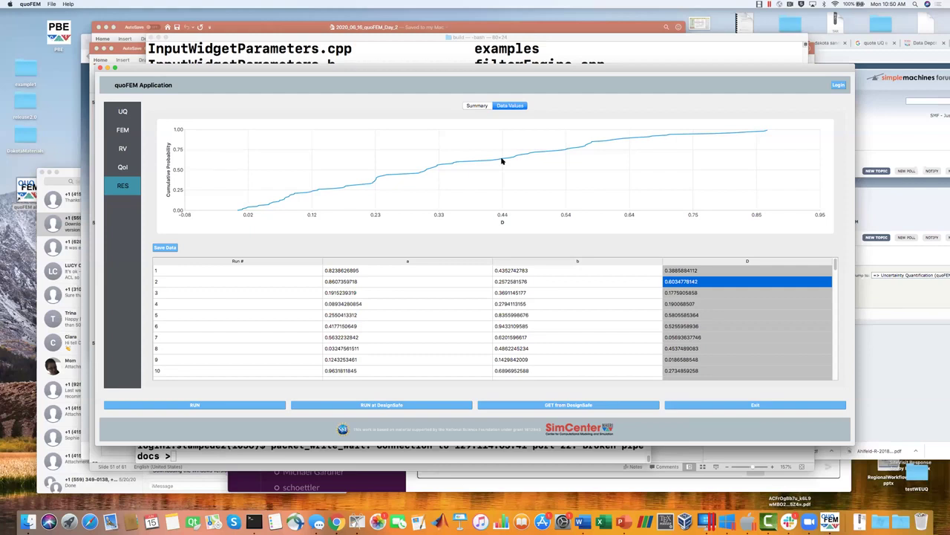
- Switch the Dakota method category to Reliability Analysis with Global Reliability and enter 0.33 as the response level
left_click(136, 113)
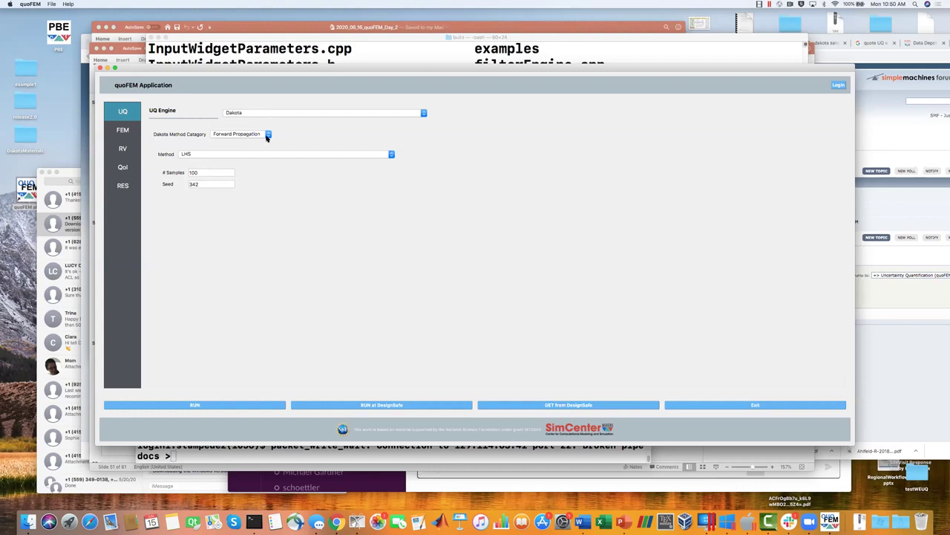
left_click(268, 135)
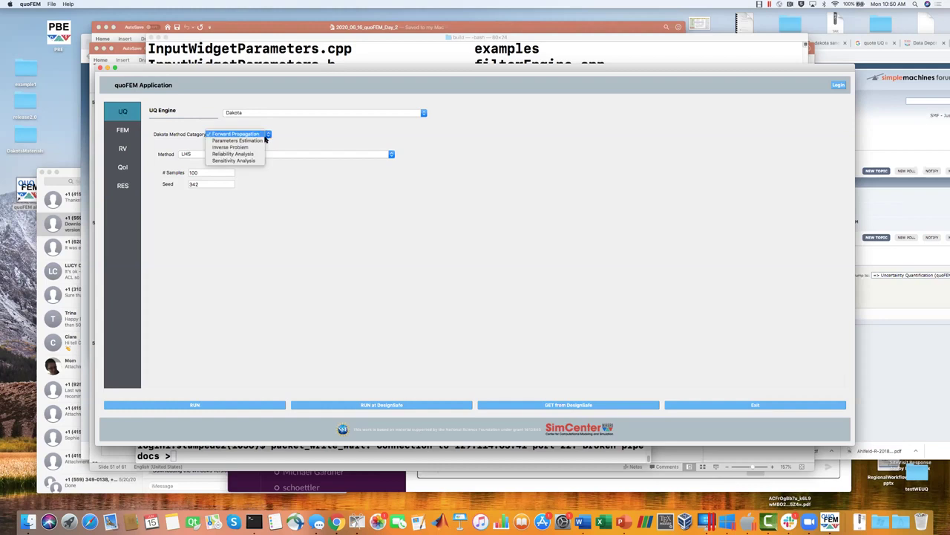
left_click(247, 154)
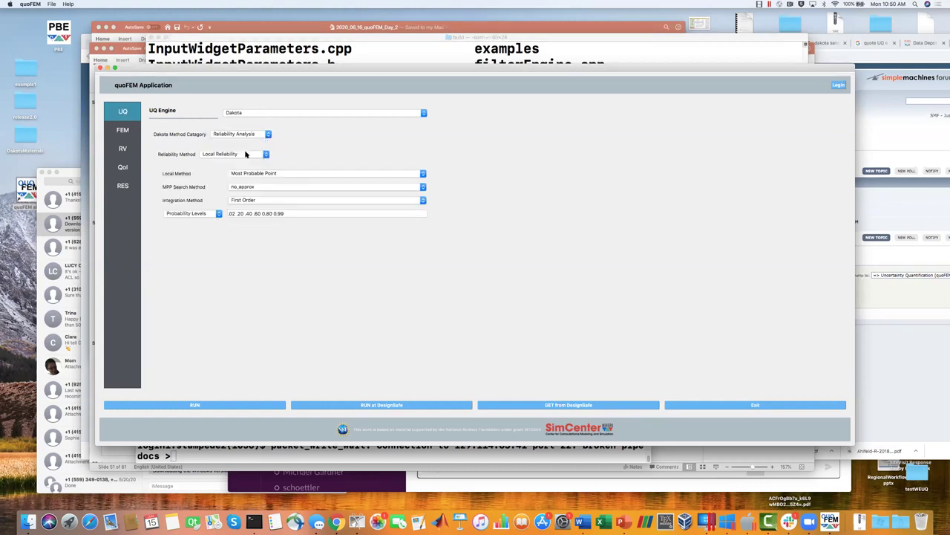
left_click(261, 158)
left_click(258, 163)
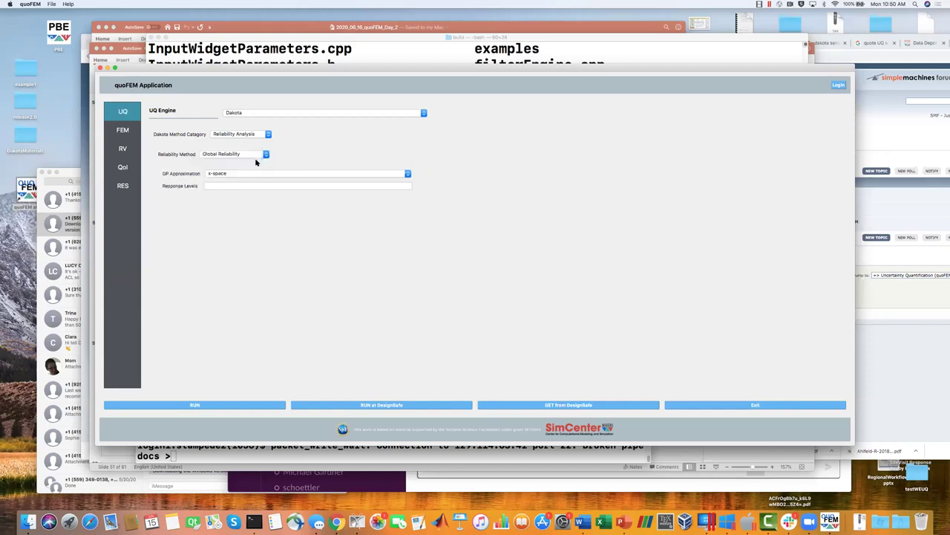
left_click(227, 185)
type("0.33")
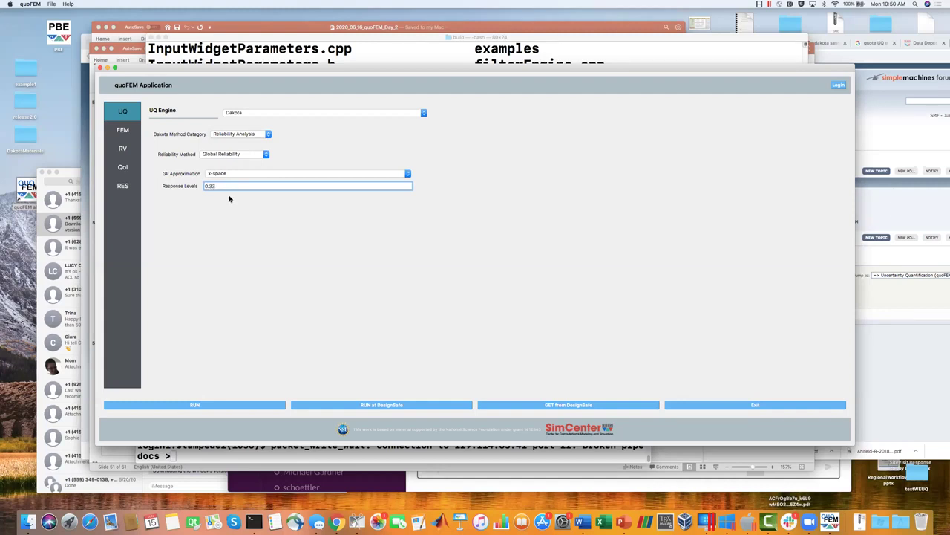
- Redefine random variable a as Uniform with minimum 0 and maximum 1 for the reliability analysis
left_click(134, 150)
left_click(261, 135)
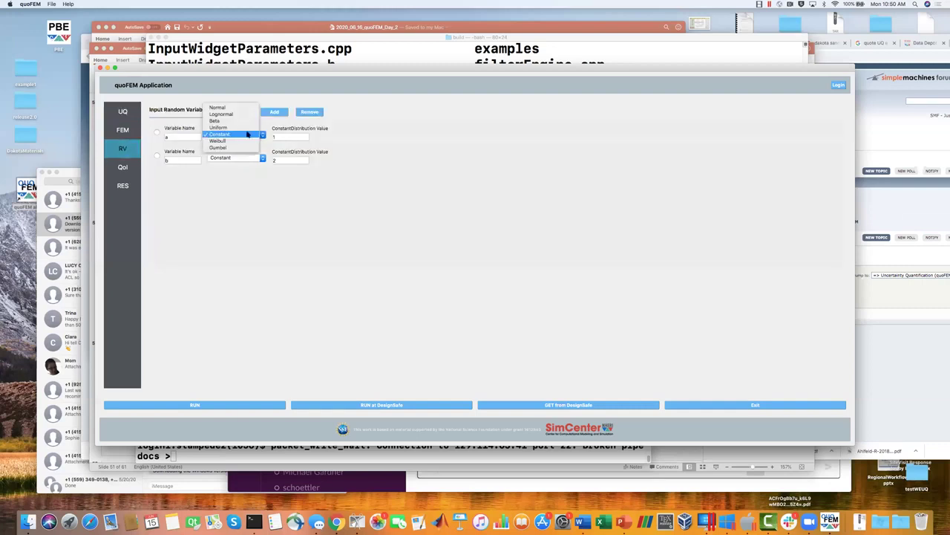
left_click(223, 127)
left_click(277, 136)
type("0")
key("Tab")
type("1")
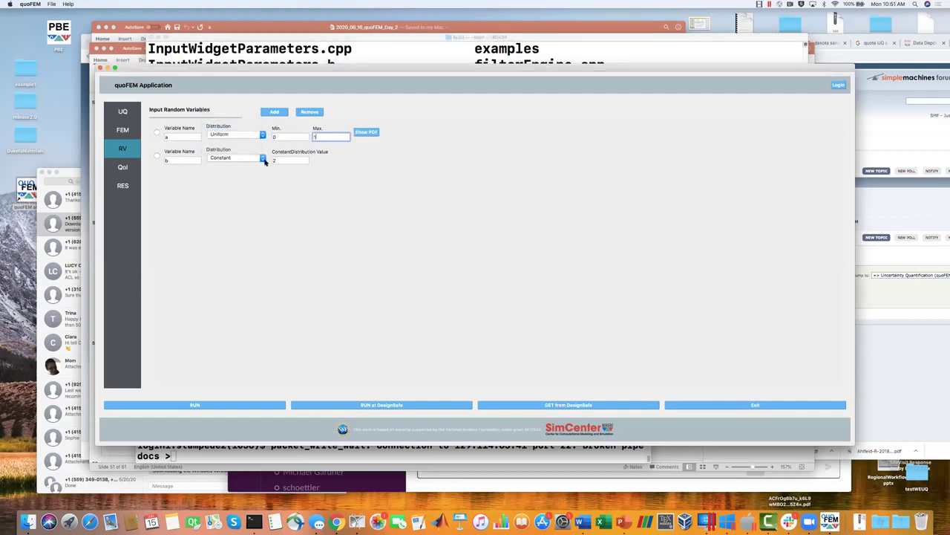
- Redefine random variable b as Uniform with minimum 0 and maximum 1 and run the reliability analysis locally
left_click(262, 159)
left_click(223, 151)
left_click(284, 159)
type("0")
key("Tab")
type("1")
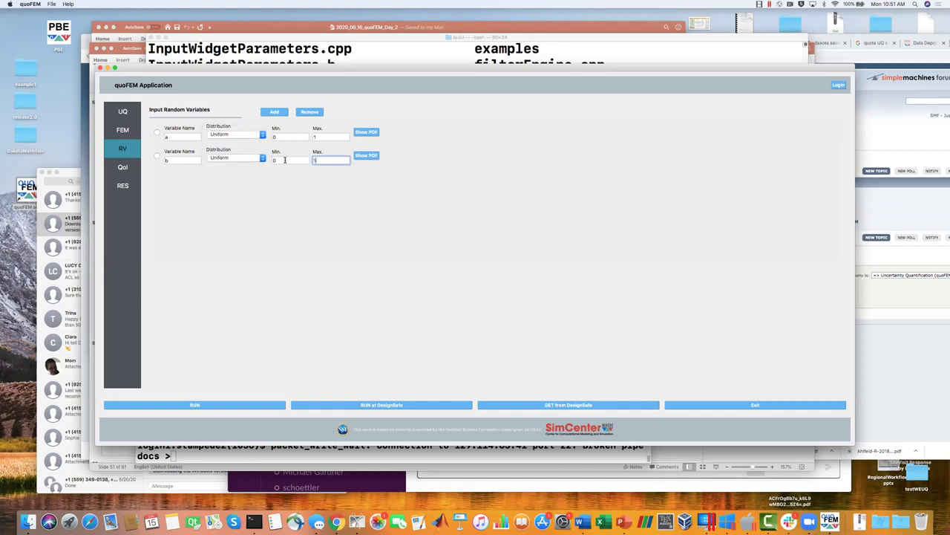
left_click(344, 186)
left_click(131, 170)
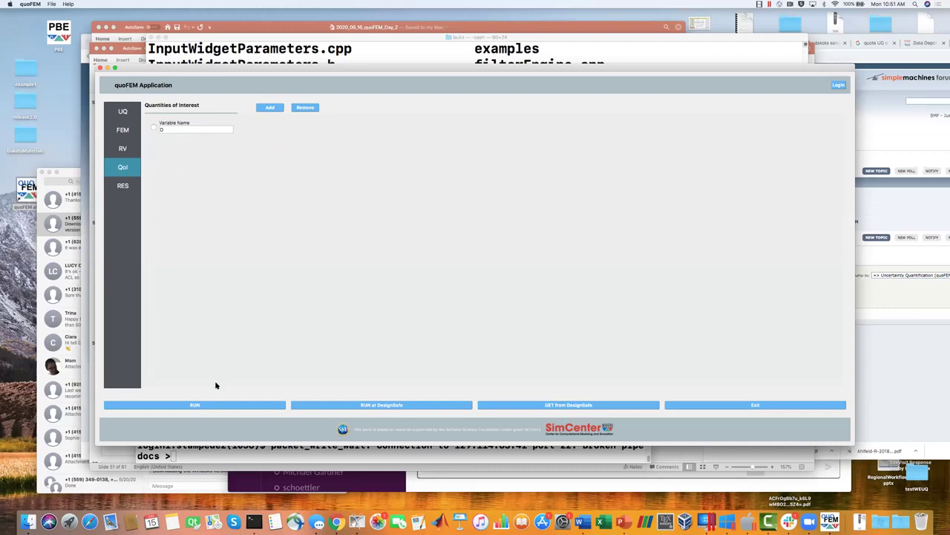
left_click(212, 405)
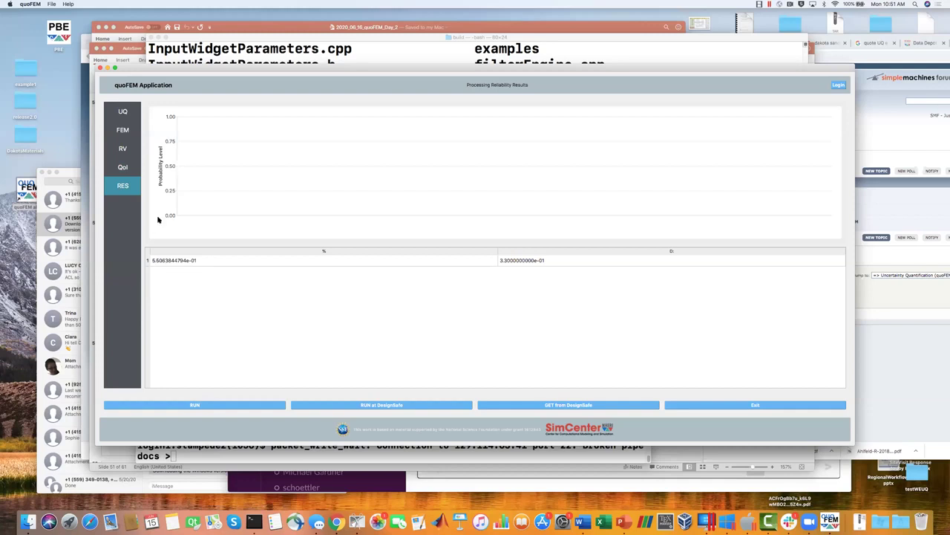
- Add 0.45 as a second response level after 0.33 and rerun the global reliability analysis locally
left_click(128, 168)
left_click(125, 149)
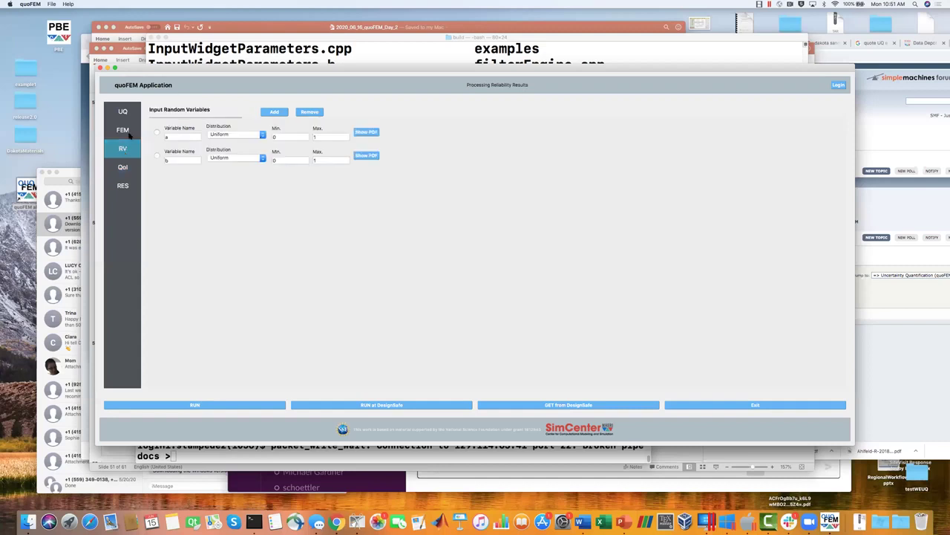
left_click(128, 133)
left_click(126, 113)
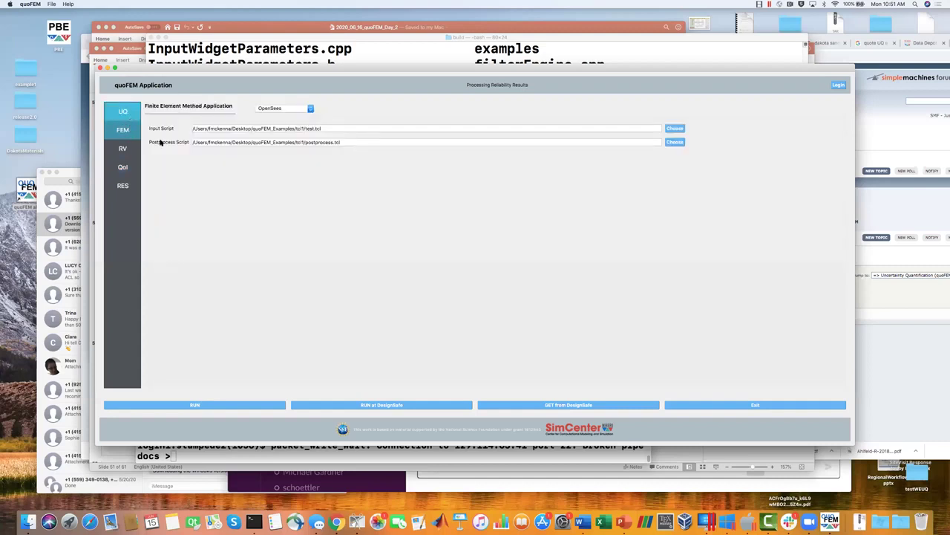
left_click(228, 185)
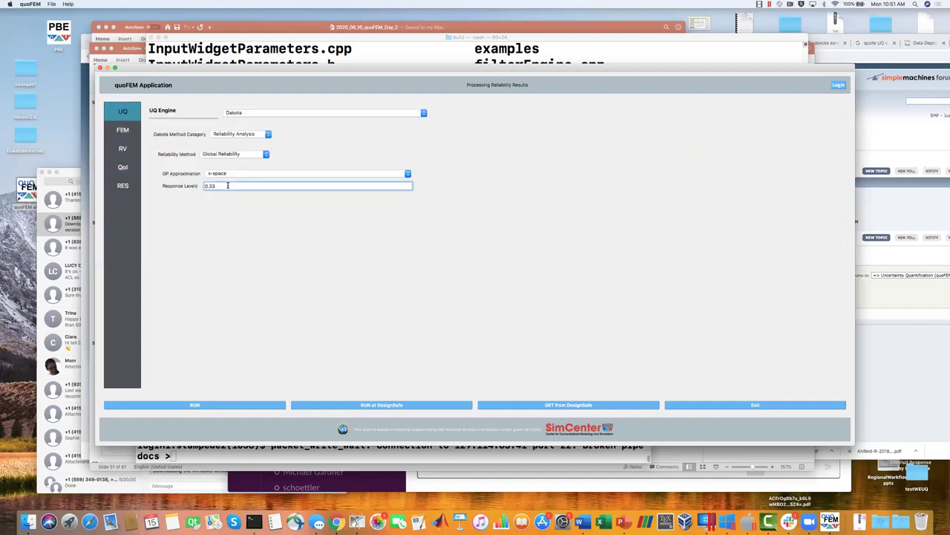
type("0.45")
left_click(216, 187)
type(",")
left_click(190, 405)
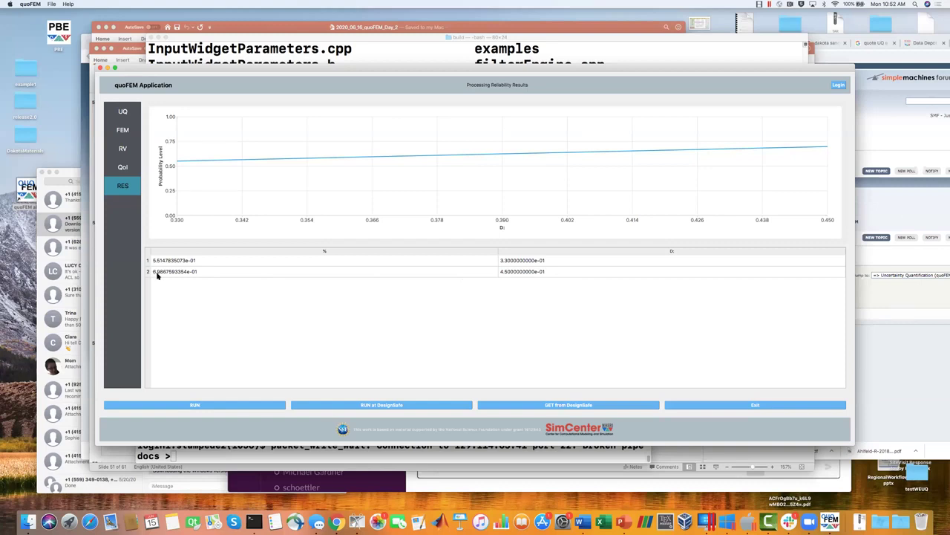
- Switch the Dakota method category to Sensitivity Analysis using LHS and set the number of samples to 100
left_click(125, 148)
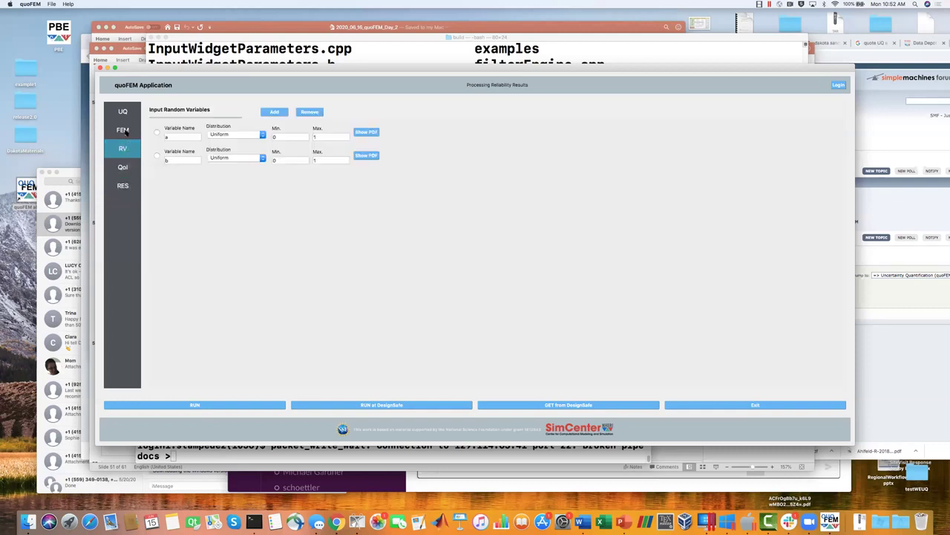
left_click(126, 113)
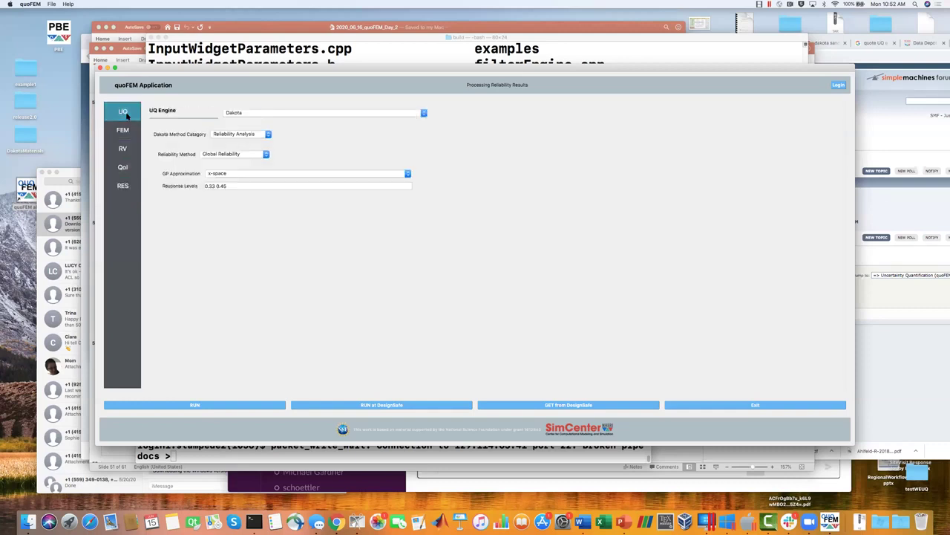
left_click(267, 136)
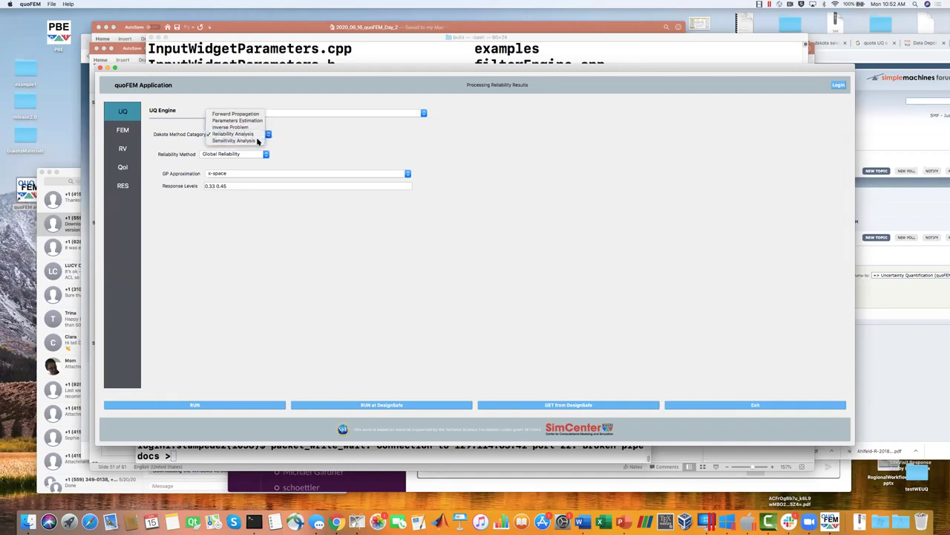
left_click(245, 142)
left_click_drag(212, 172, 184, 174)
type("100")
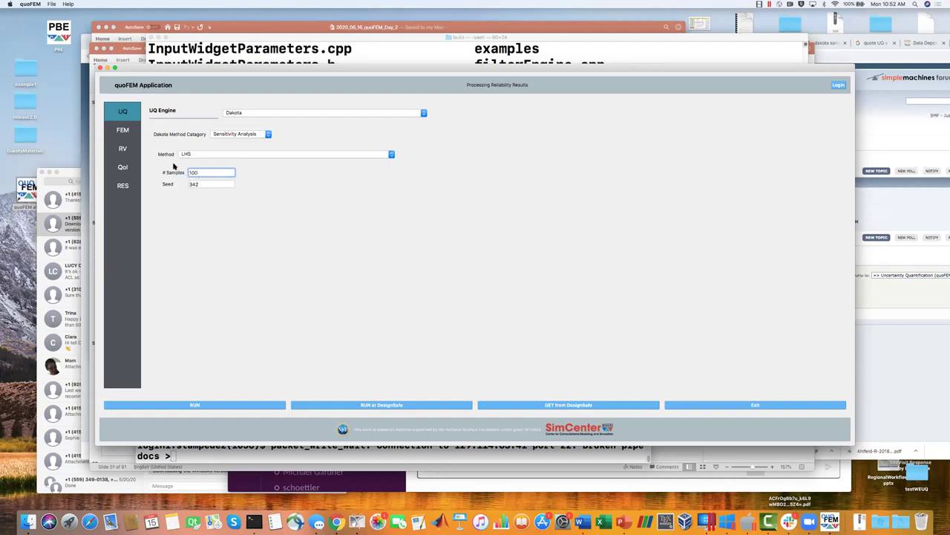
- Define random variable a as Uniform with minimum 0 and maximum 1 for the sensitivity analysis
left_click(131, 133)
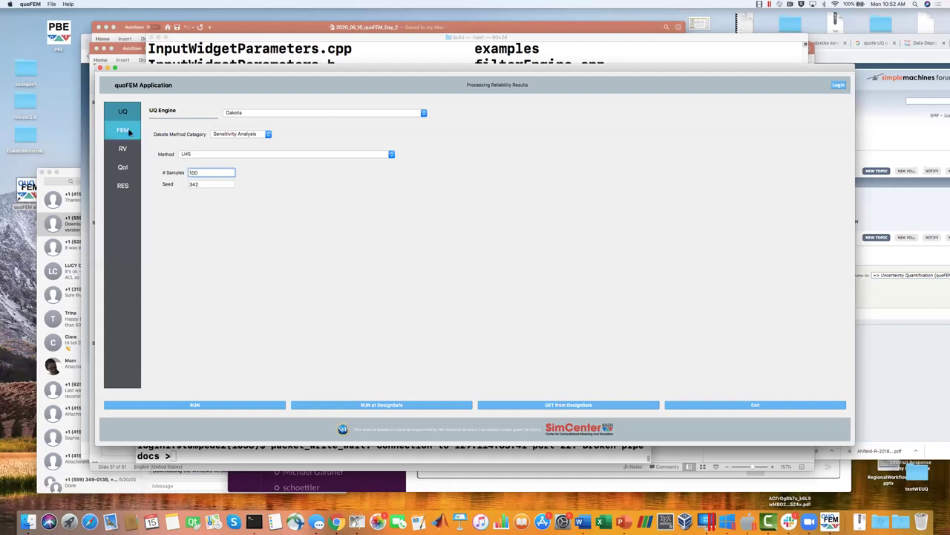
left_click(128, 149)
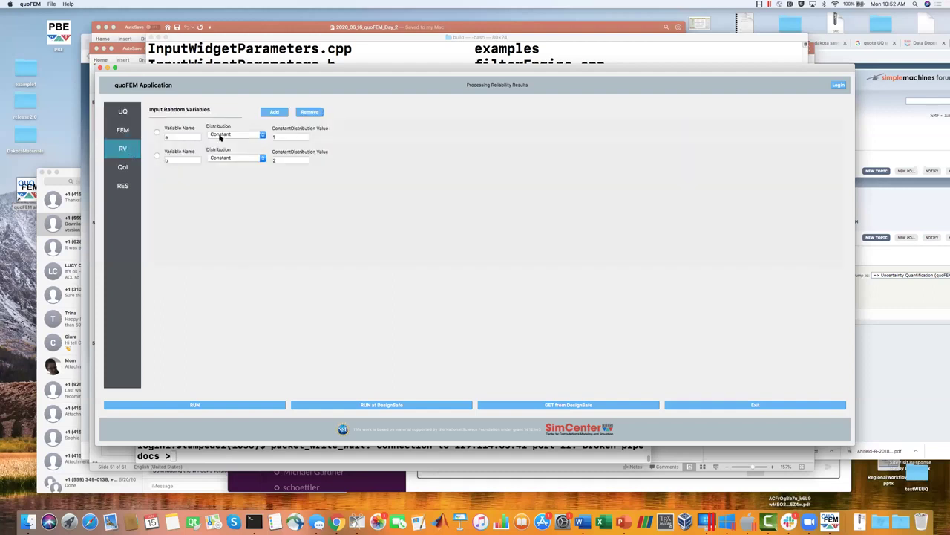
left_click(259, 135)
left_click(241, 127)
left_click(279, 136)
type("0")
key("Tab")
type("1")
- Define random variable b as Uniform with minimum 0 and maximum 1 for the sensitivity analysis
left_click(260, 159)
left_click(241, 150)
left_click(280, 160)
type("0")
key("Tab")
type("1")
key("Tab")
left_click(129, 168)
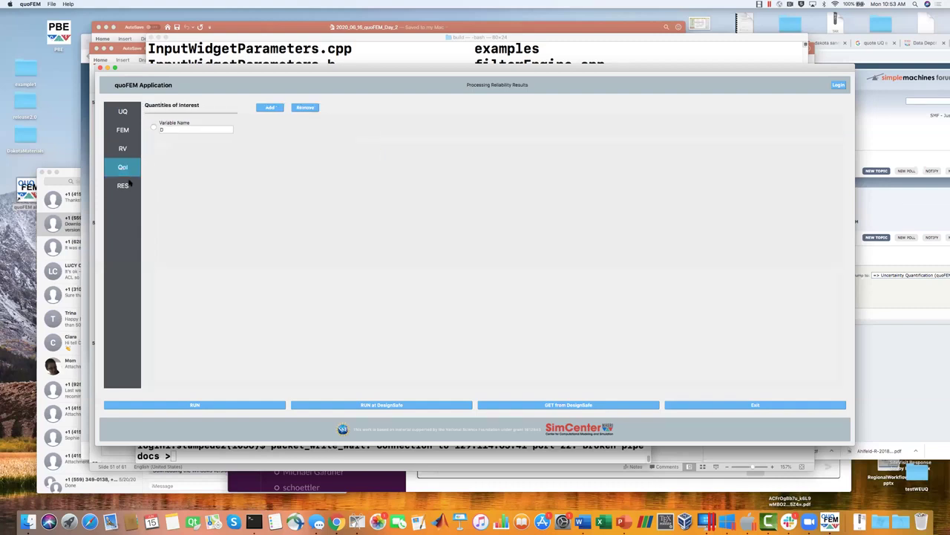
left_click(128, 186)
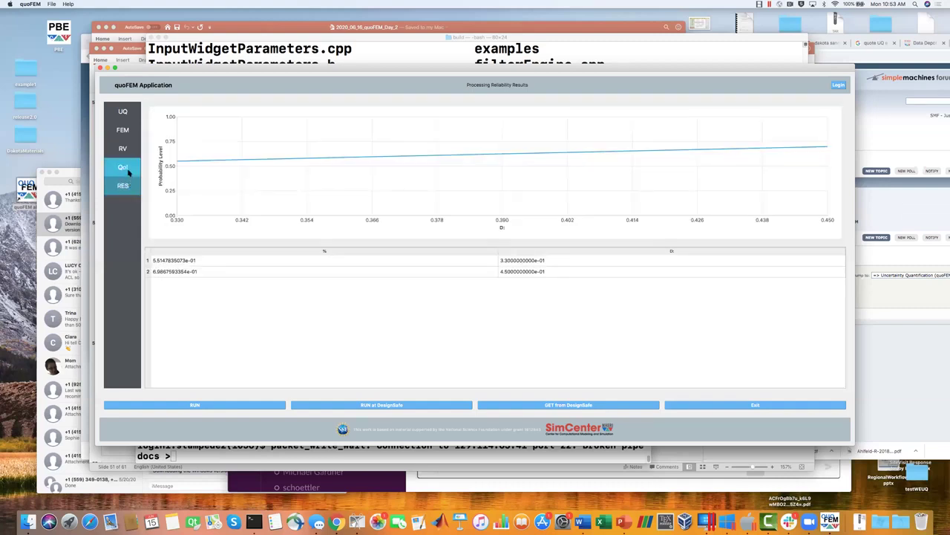
left_click(127, 171)
left_click(130, 115)
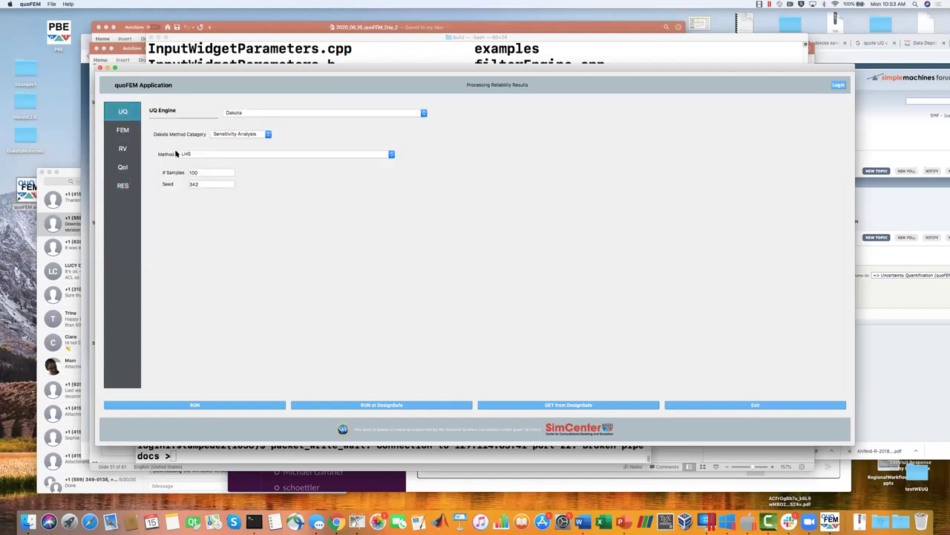
- Add a third random variable named dummy with a Normal distribution, filling in its mean and a standard deviation of 1
left_click(131, 152)
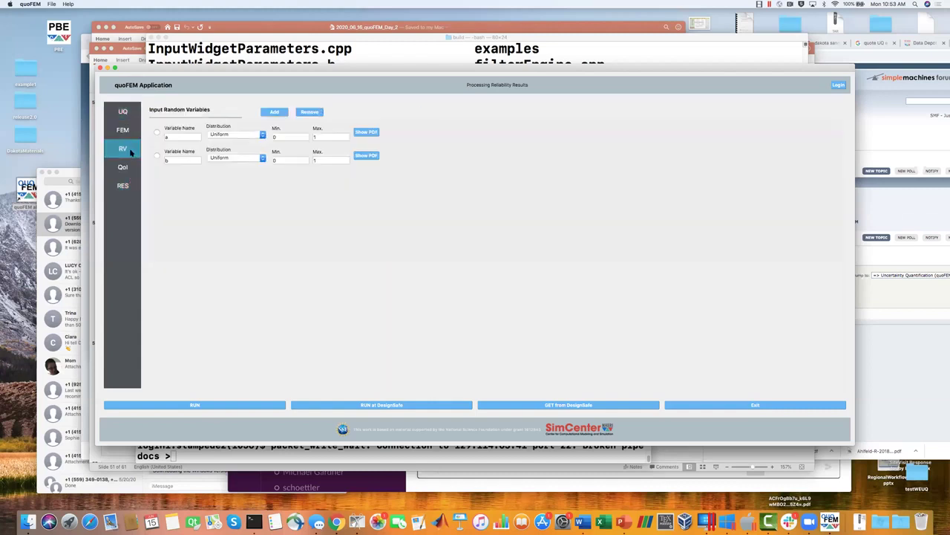
left_click(275, 112)
left_click(171, 185)
type("dummy")
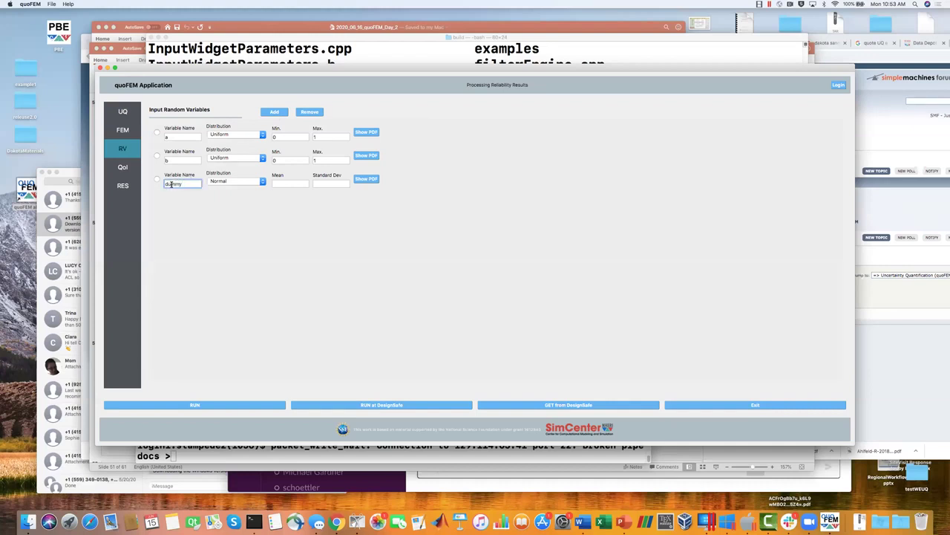
left_click(289, 182)
left_click(326, 186)
type("1")
- Check the UQ, FEM, random variable and quantity of interest settings, and run the sensitivity analysis locally
left_click(131, 116)
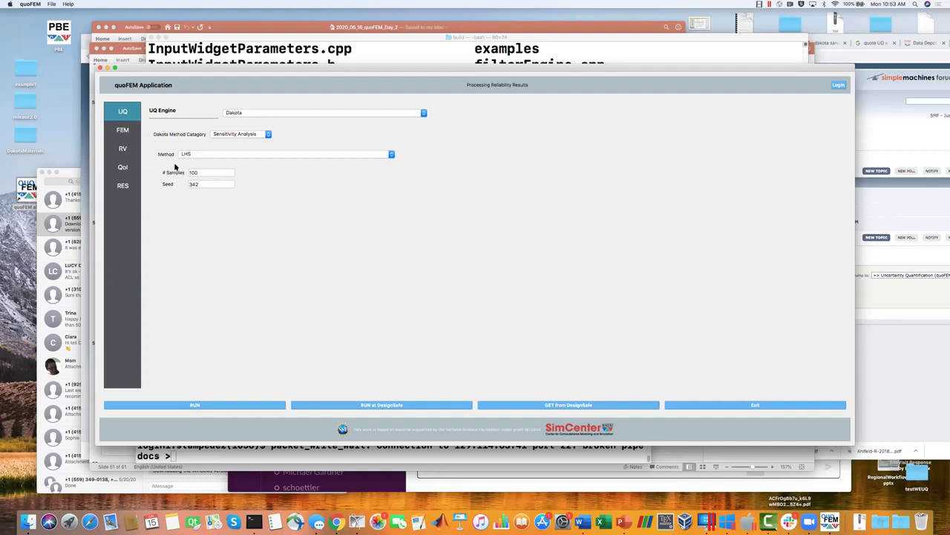
left_click(122, 131)
left_click(122, 149)
left_click(122, 167)
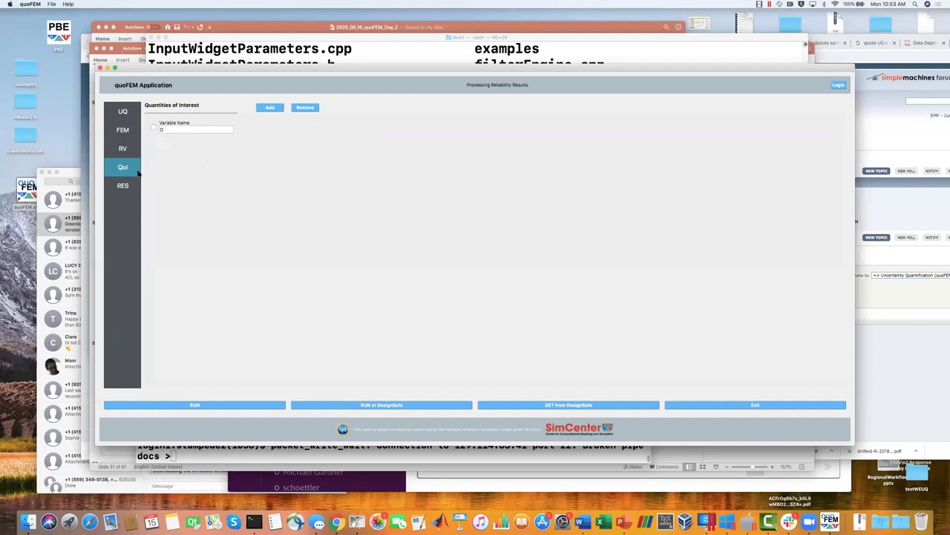
left_click(171, 406)
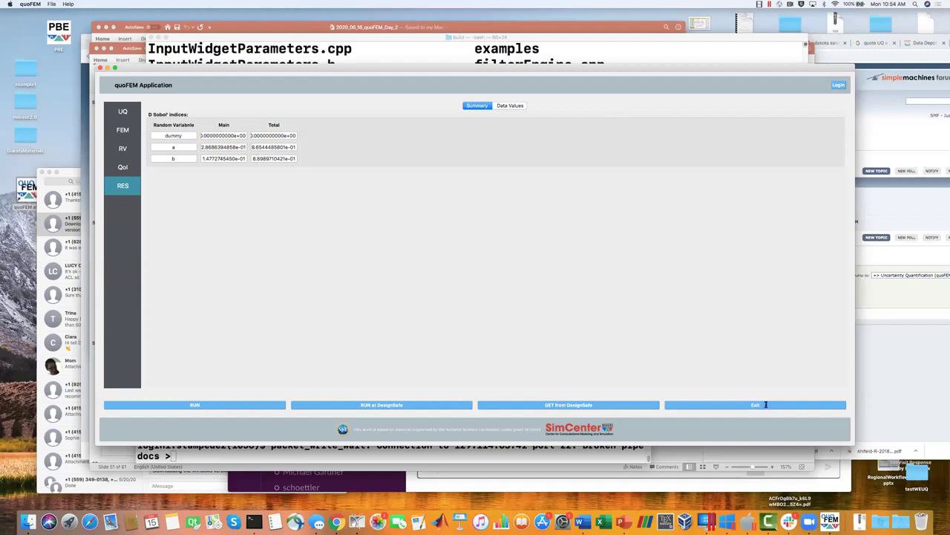
- Quit quoFEM, switch to the quoFEM training presentation in PowerPoint and start its slide show
key("super+q")
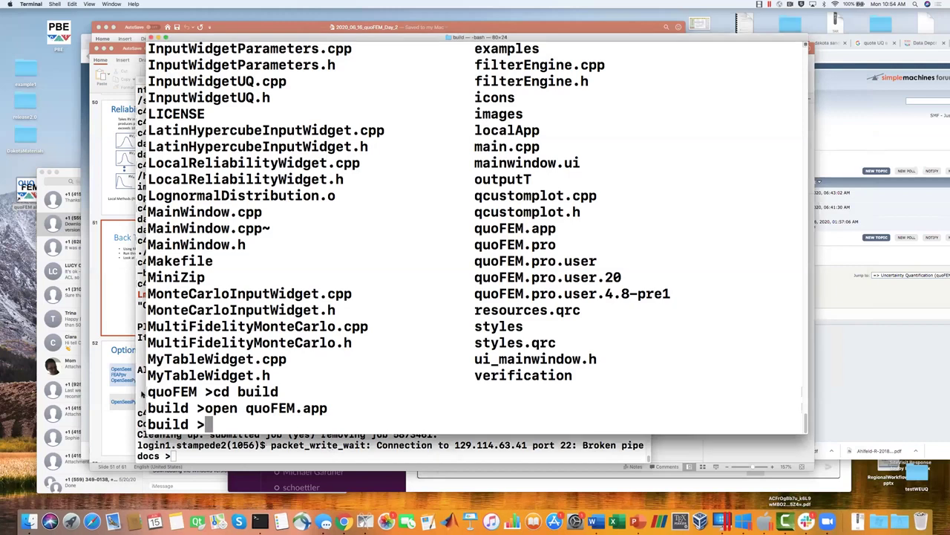
left_click(125, 386)
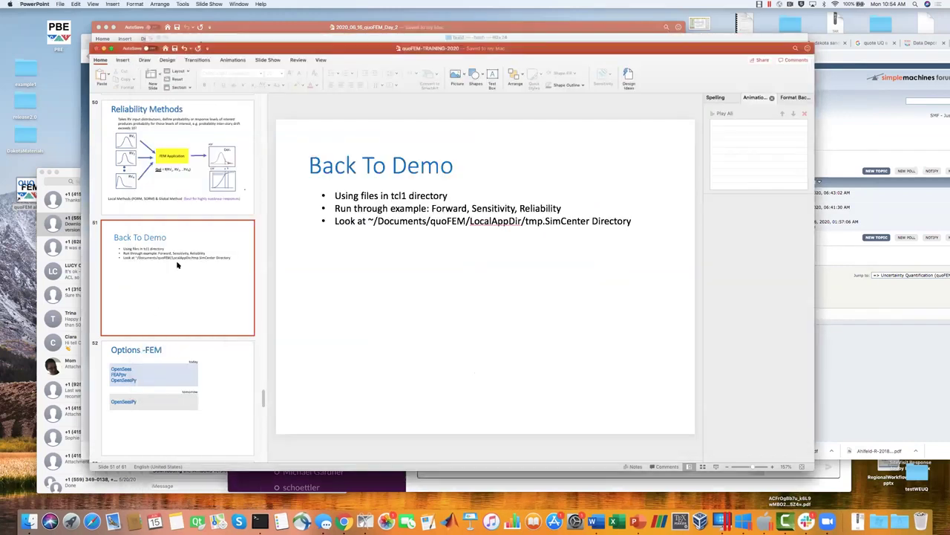
left_click(210, 4)
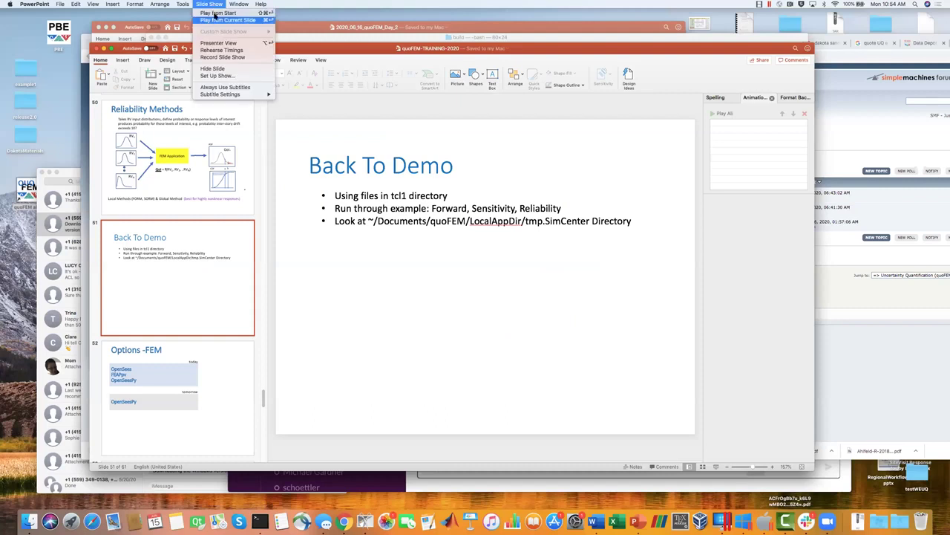
left_click(214, 20)
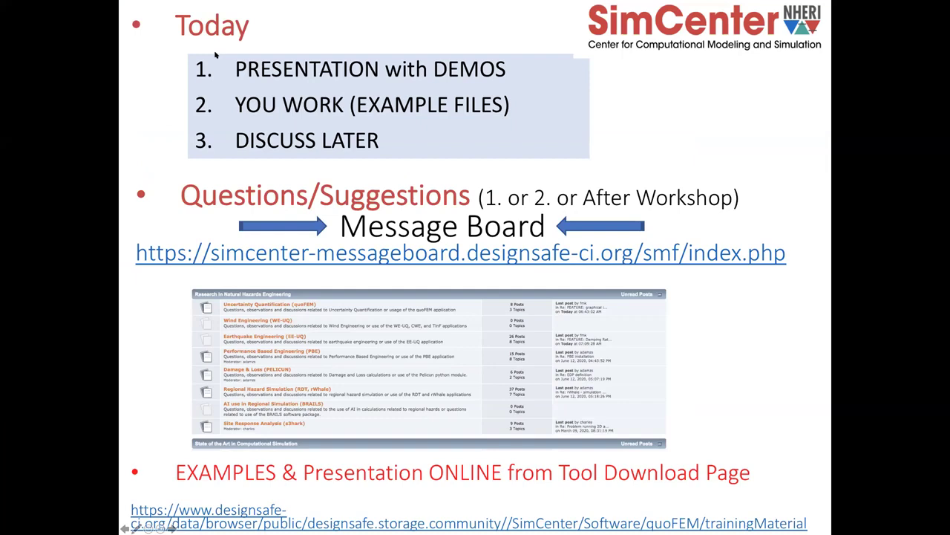
- Advance the slide show from the opening slide to the Leadership Group slide
key("Home")
key("Right")
key("Right")
key("Right")
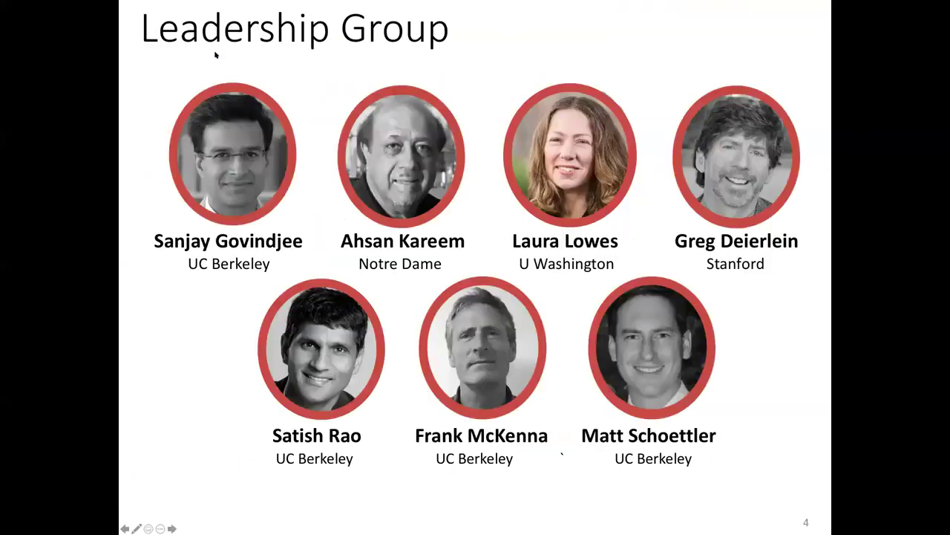